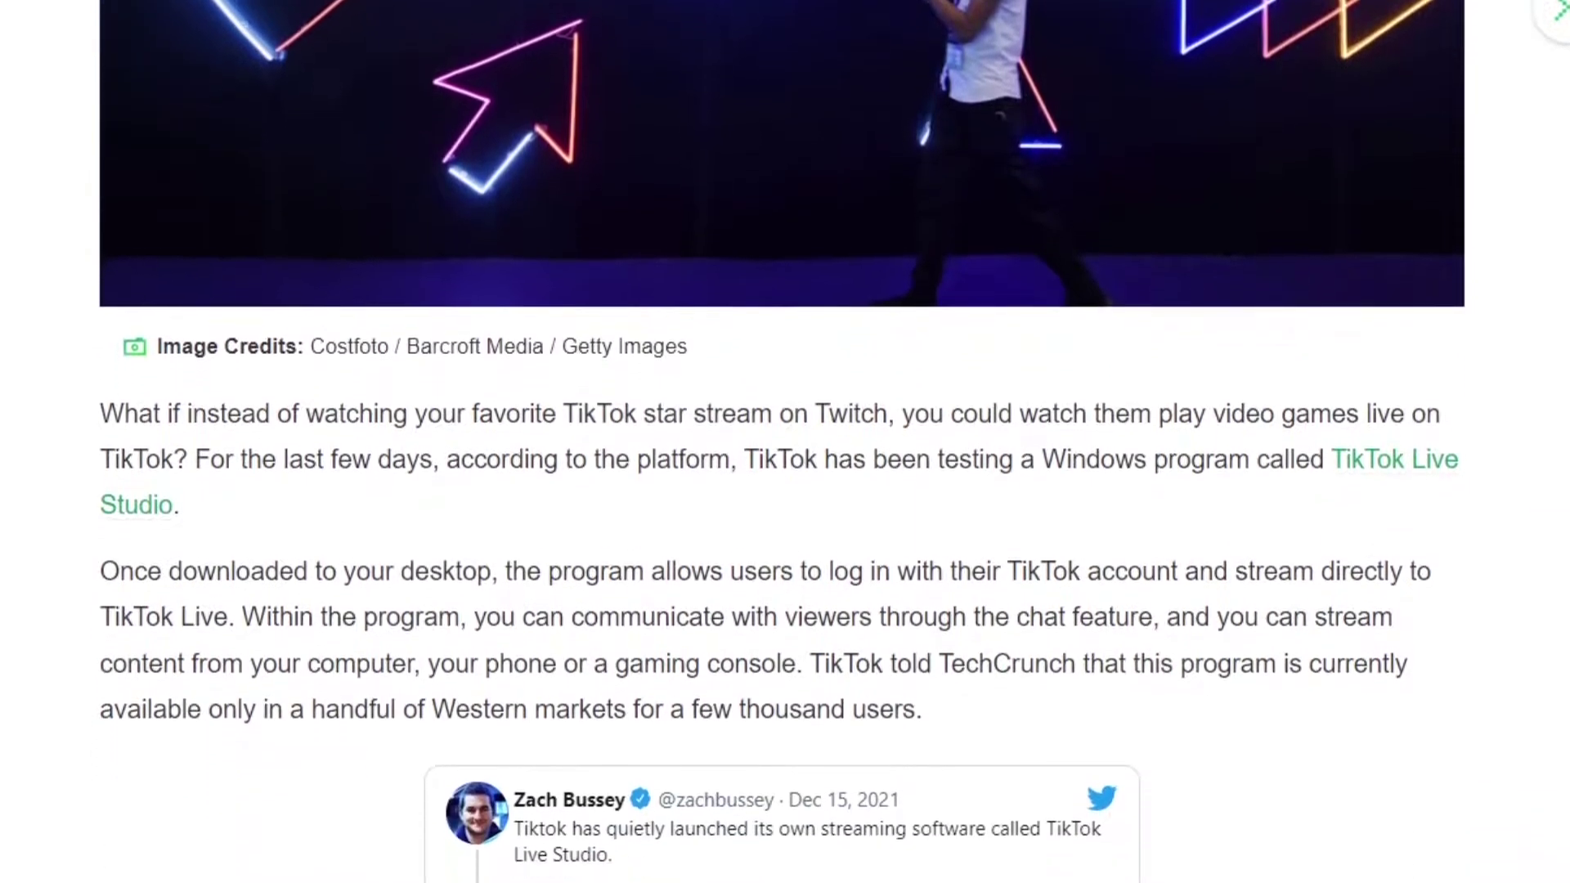
# Scroll the TechCrunch article down to the embedded tweet showing LIVE Studio screenshots.
pyautogui.scroll(-6, 782, 441)
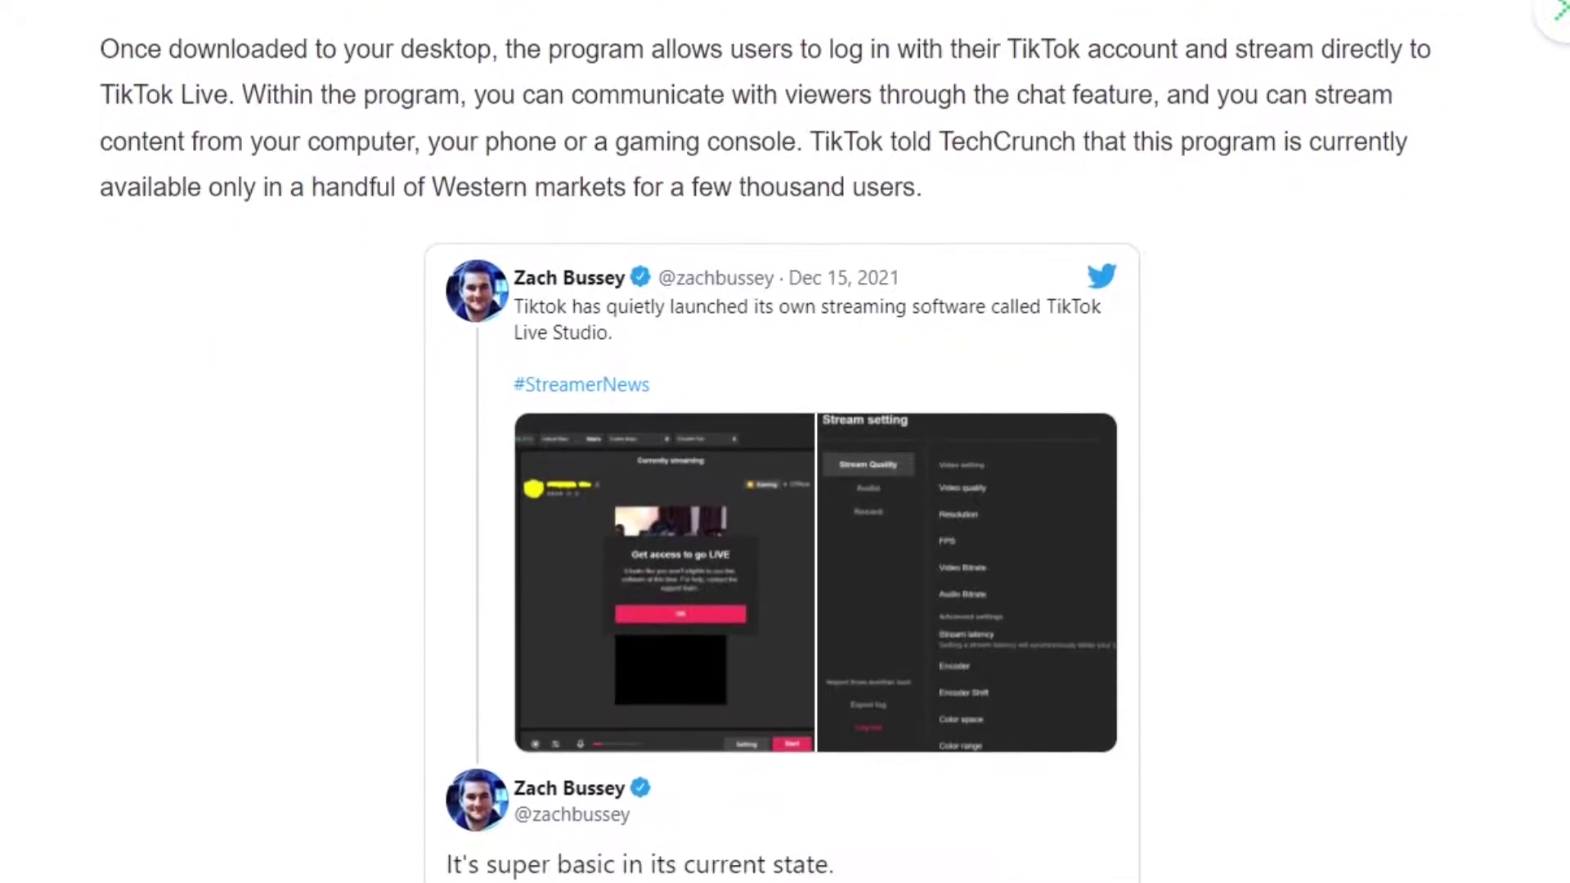
pyautogui.scroll(-6, 782, 442)
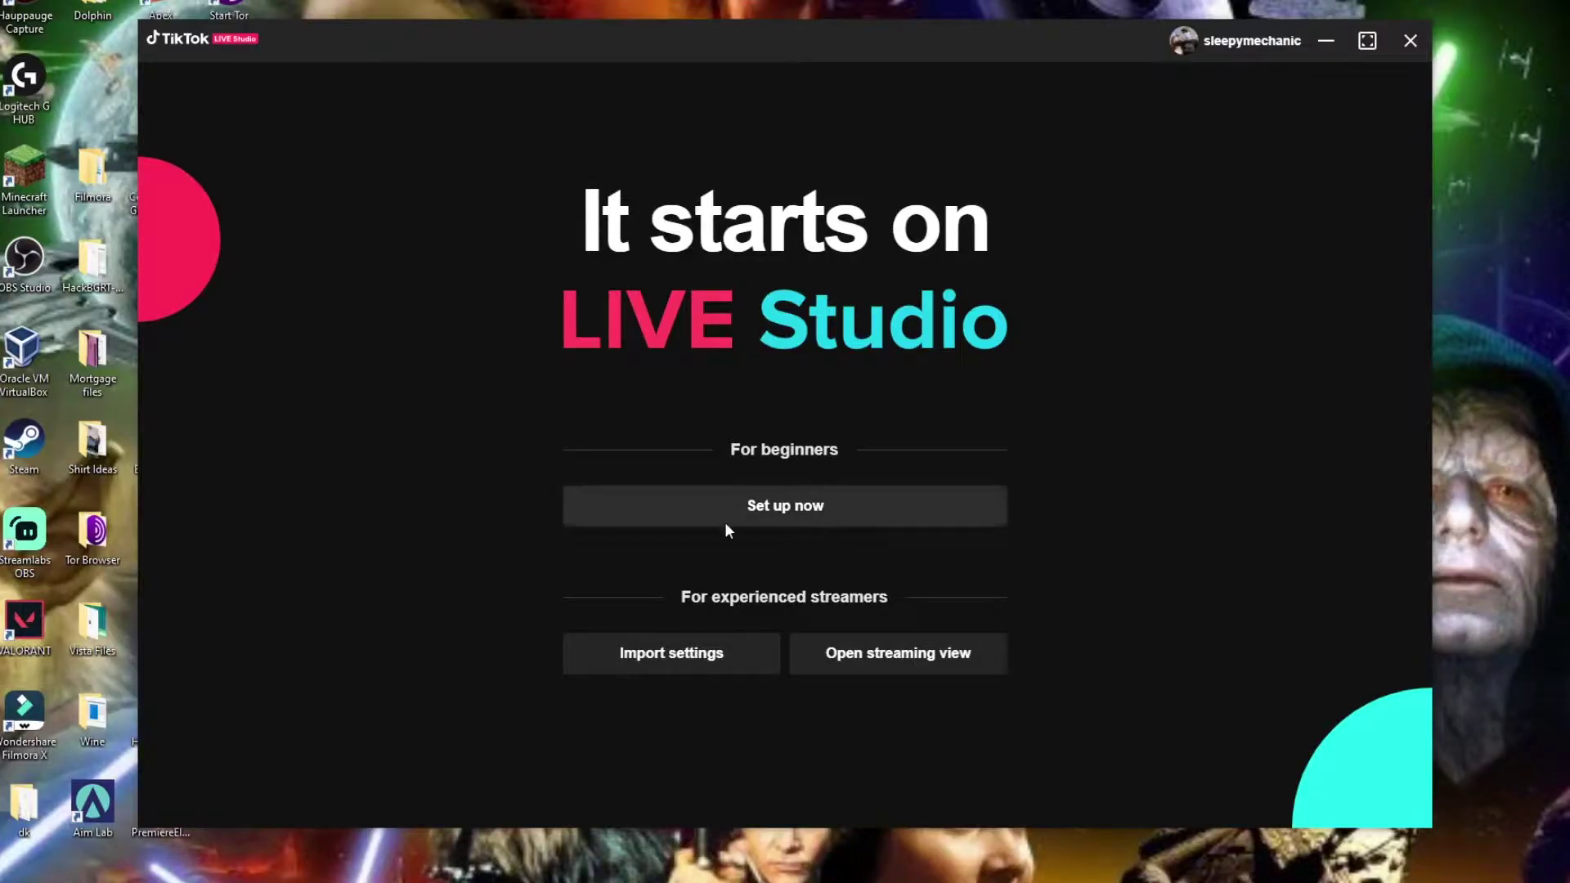
# Sign in to the TikTok account in LIVE Studio using the QR code option.
pyautogui.click(784, 506)
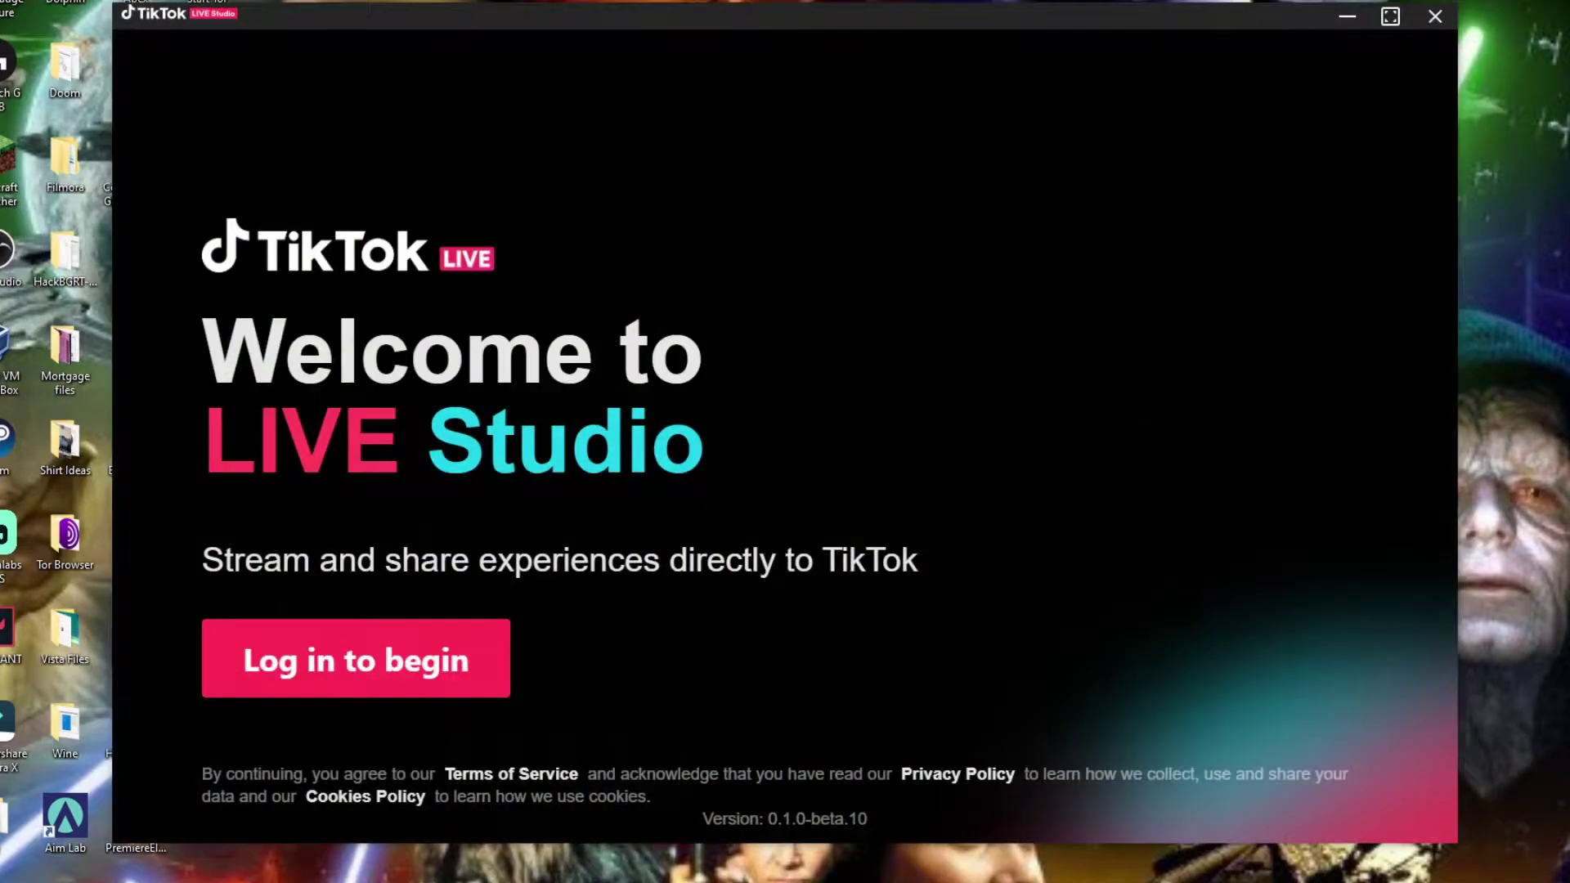
pyautogui.click(454, 674)
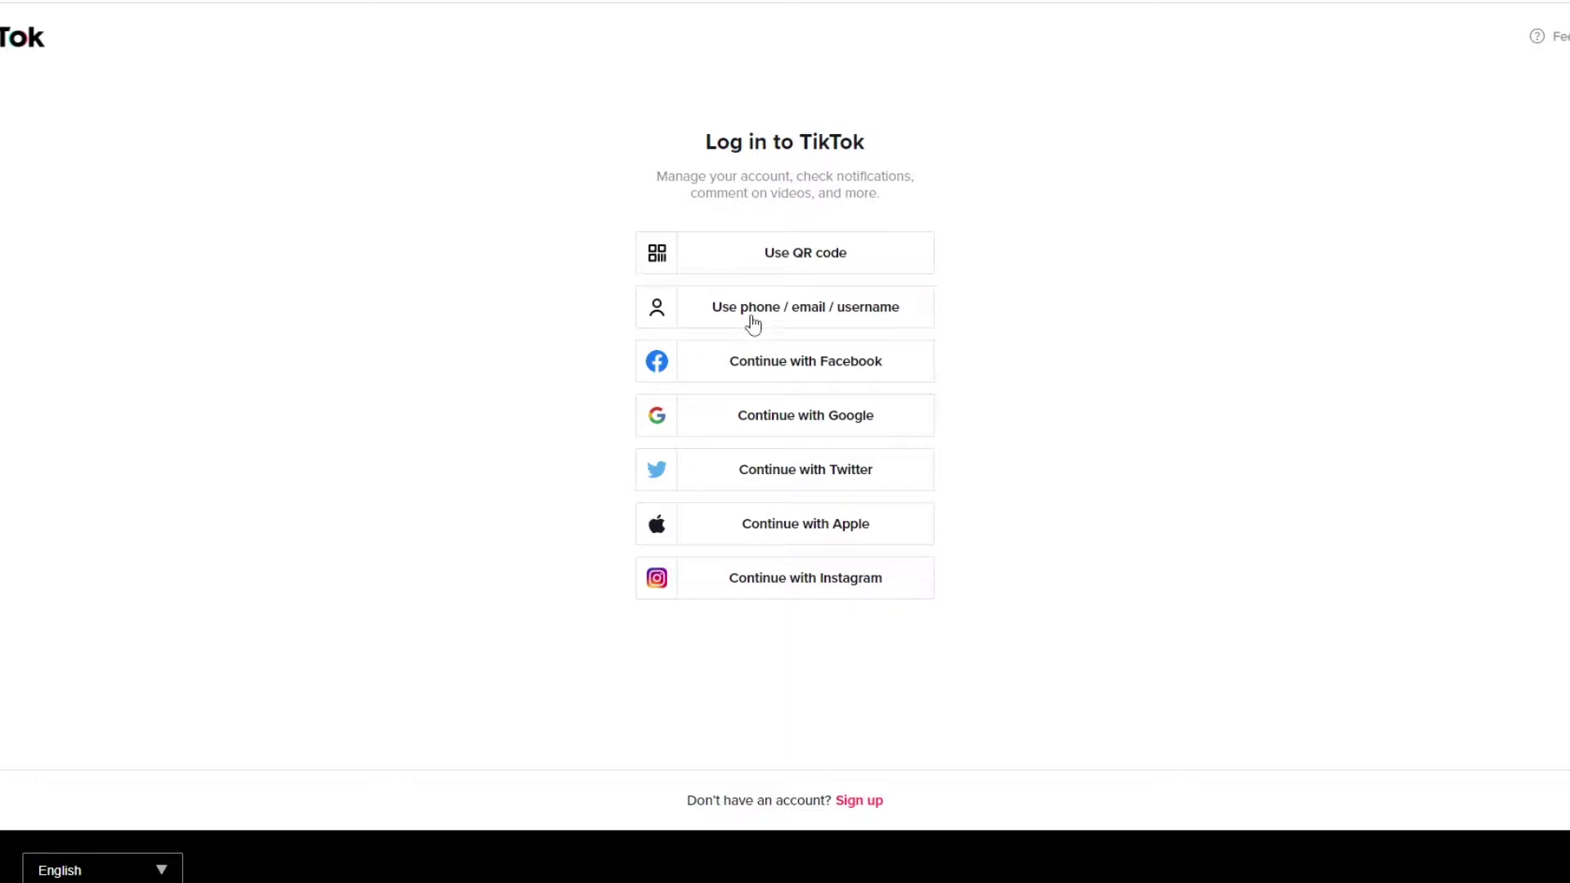
pyautogui.click(790, 255)
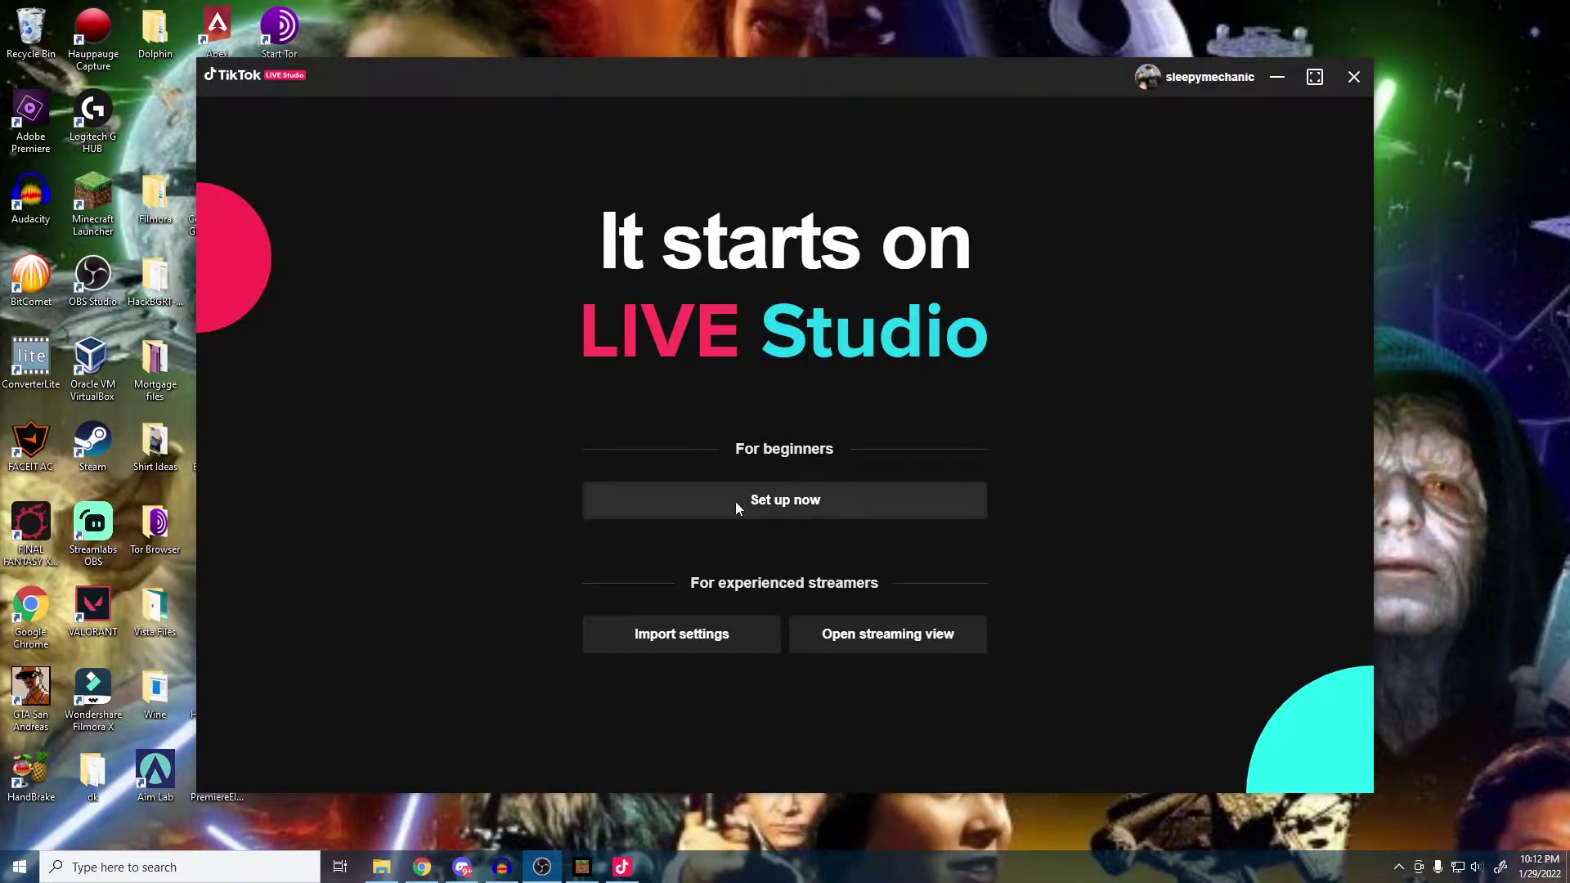
# Accept the HyperX Quadcast microphone and C920 webcam, and set video quality to 1080P with latency delay off.
pyautogui.click(783, 502)
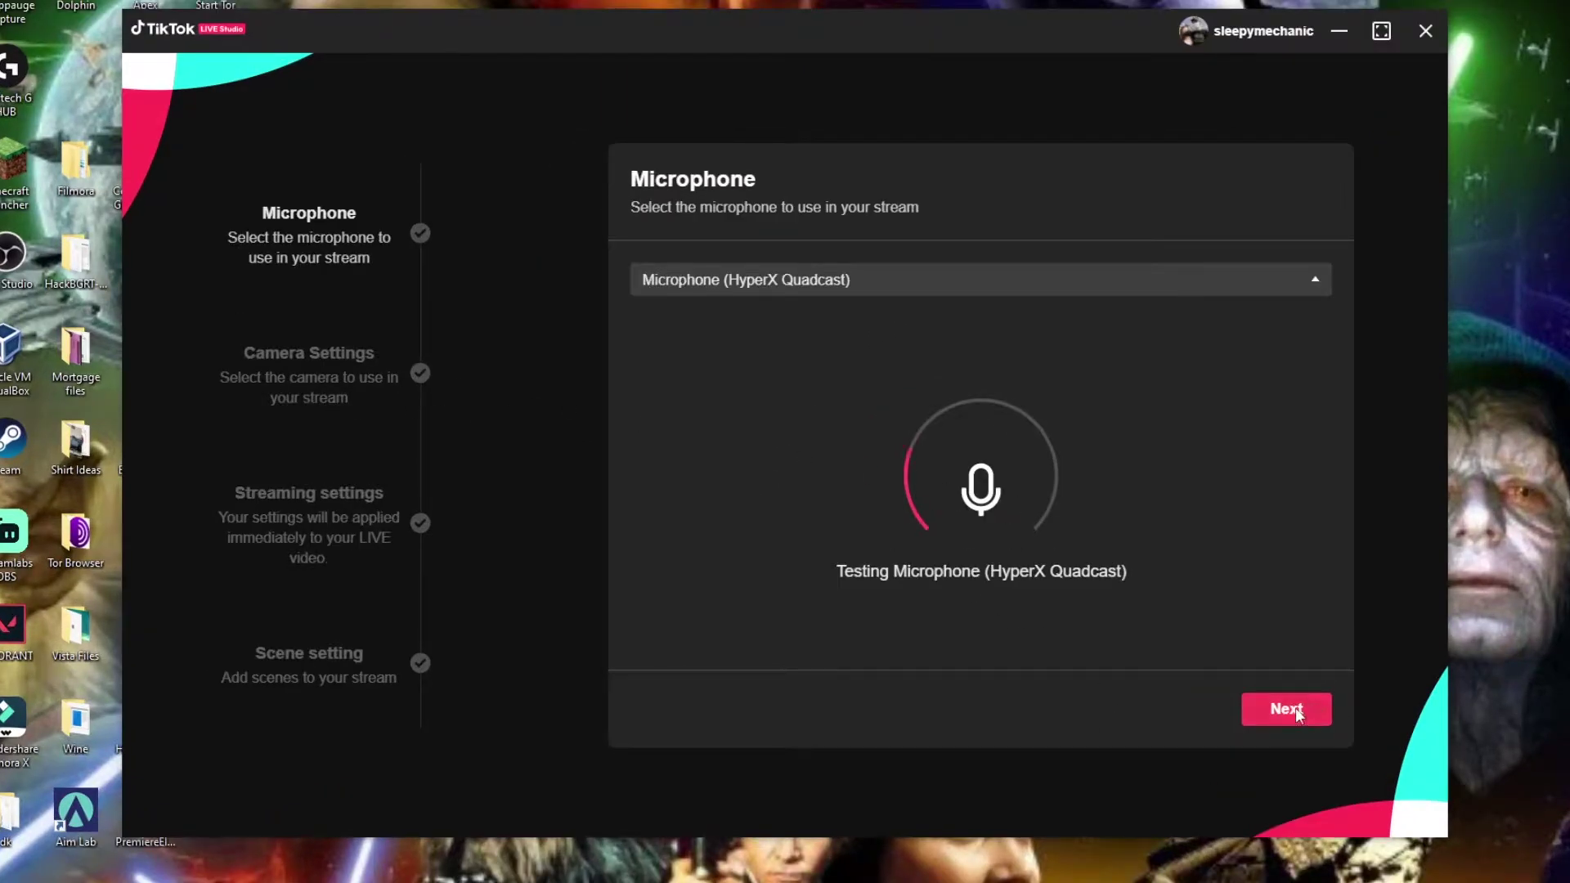
pyautogui.click(1298, 714)
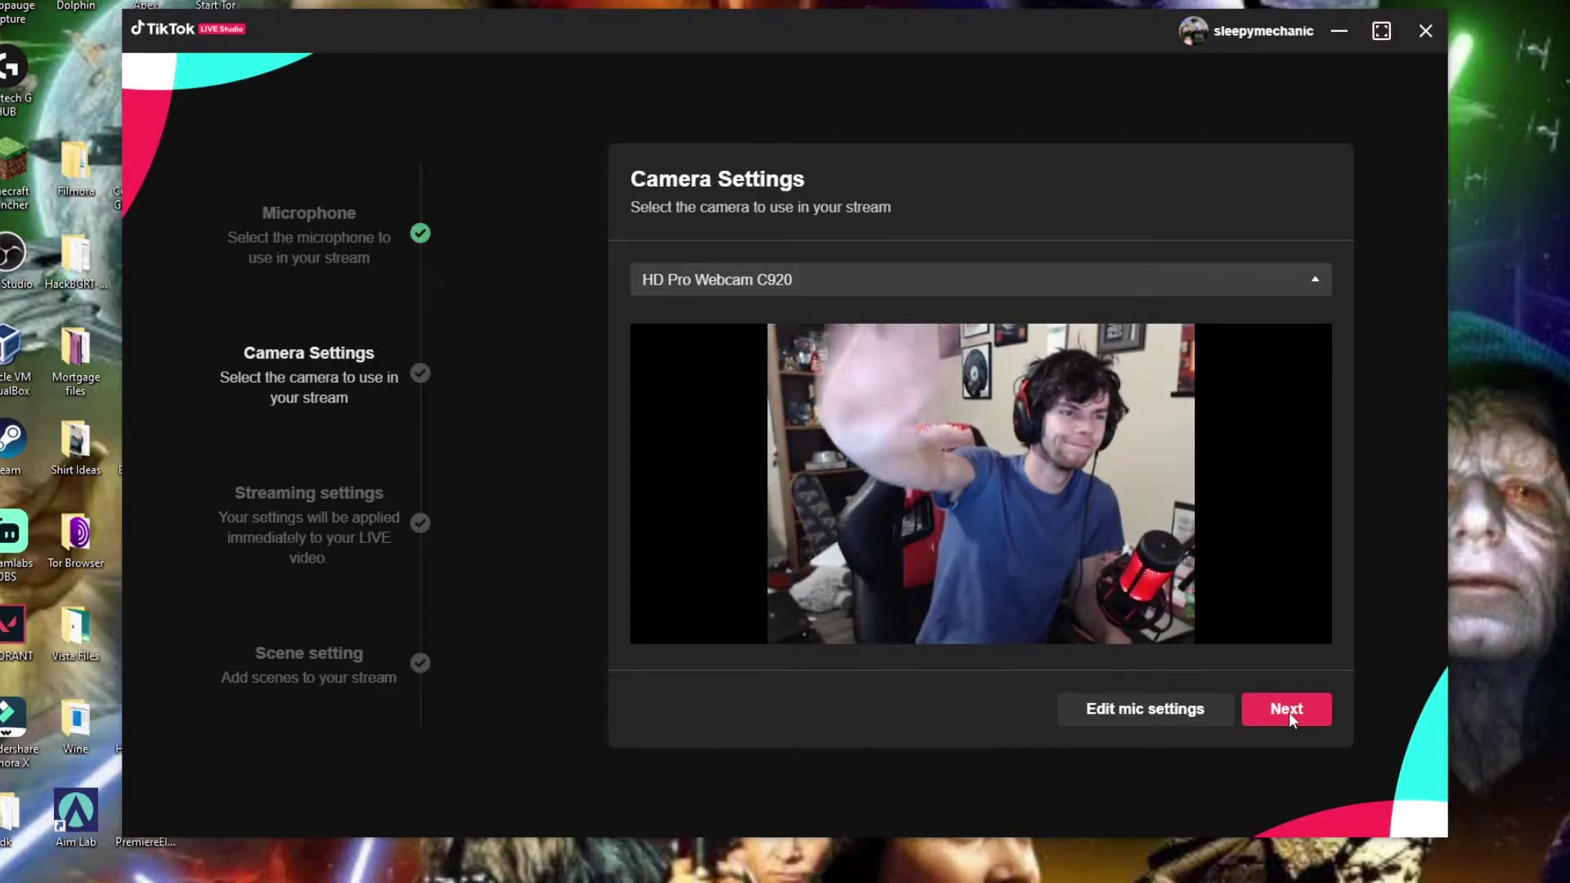
pyautogui.click(1288, 713)
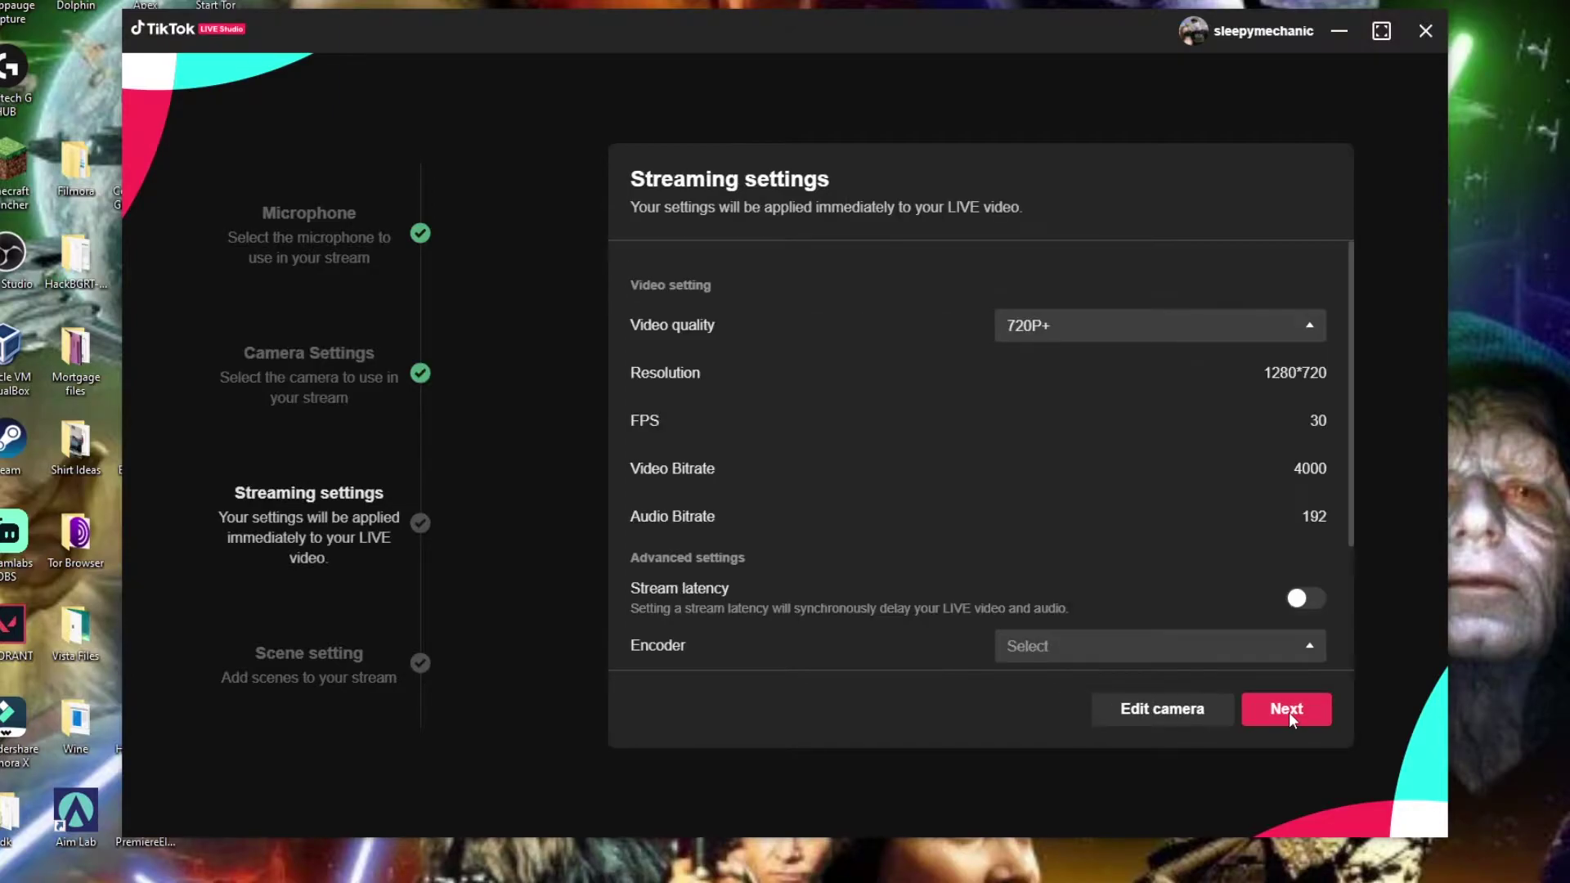
pyautogui.click(1048, 325)
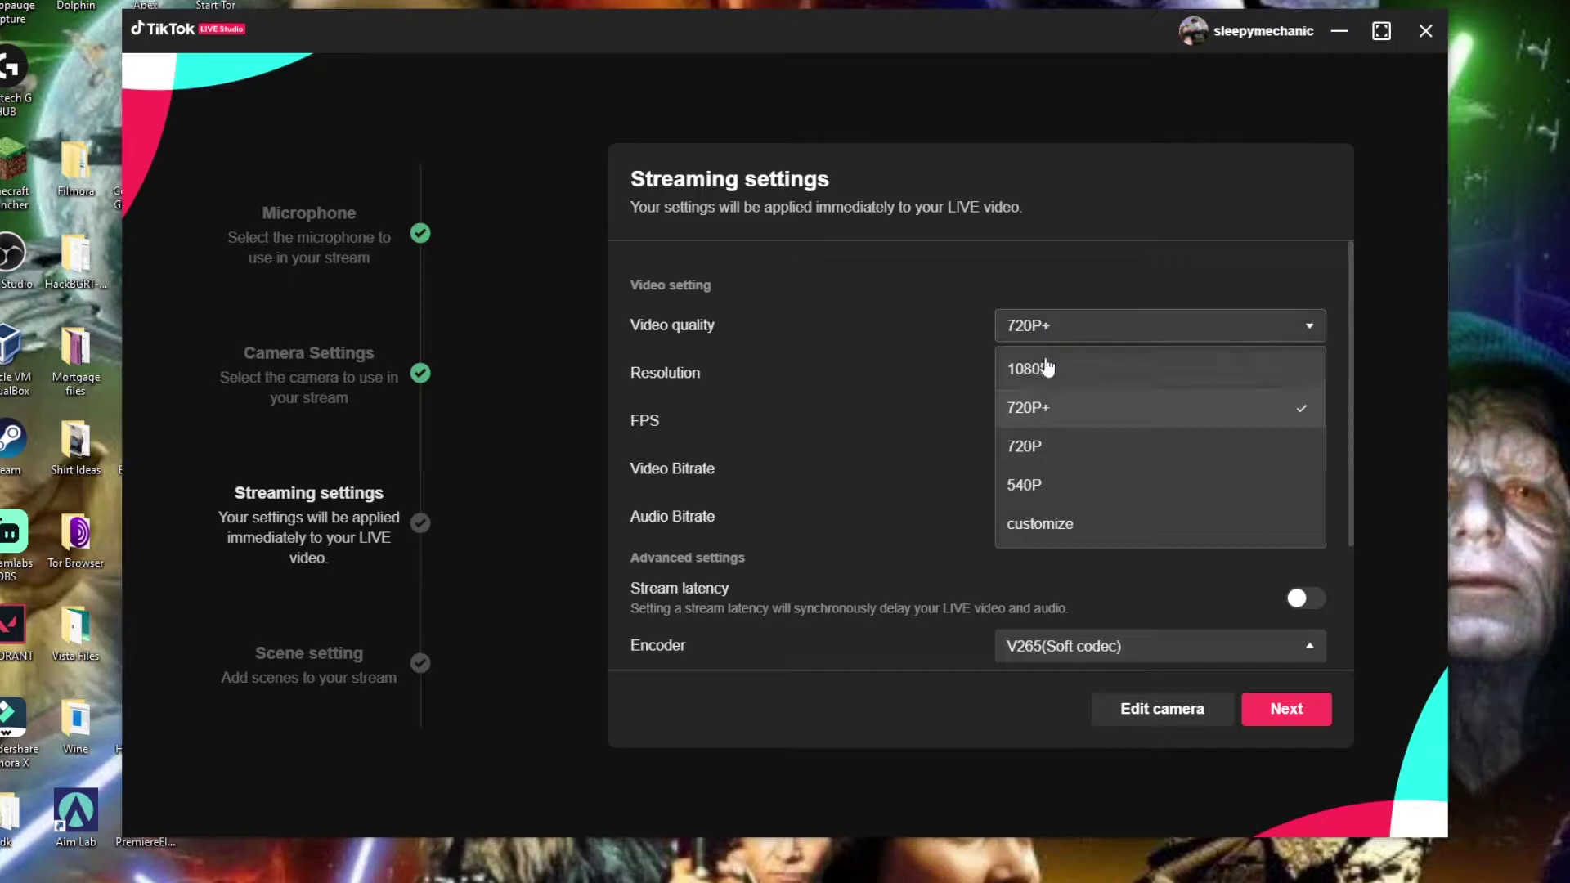
pyautogui.click(1044, 365)
pyautogui.scroll(-2, 1104, 458)
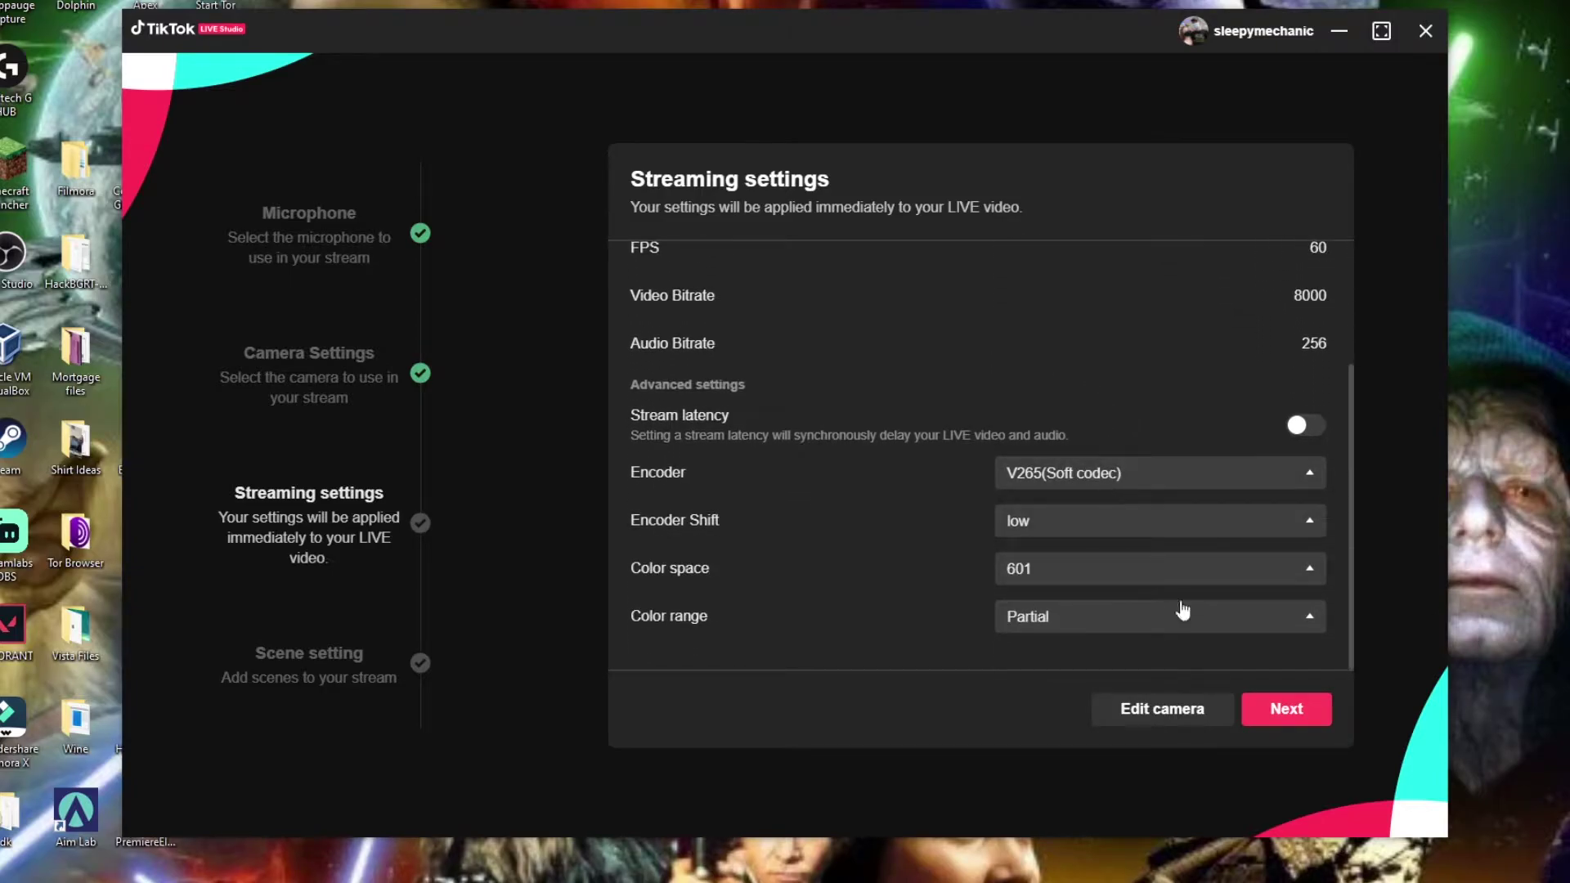
pyautogui.click(1301, 430)
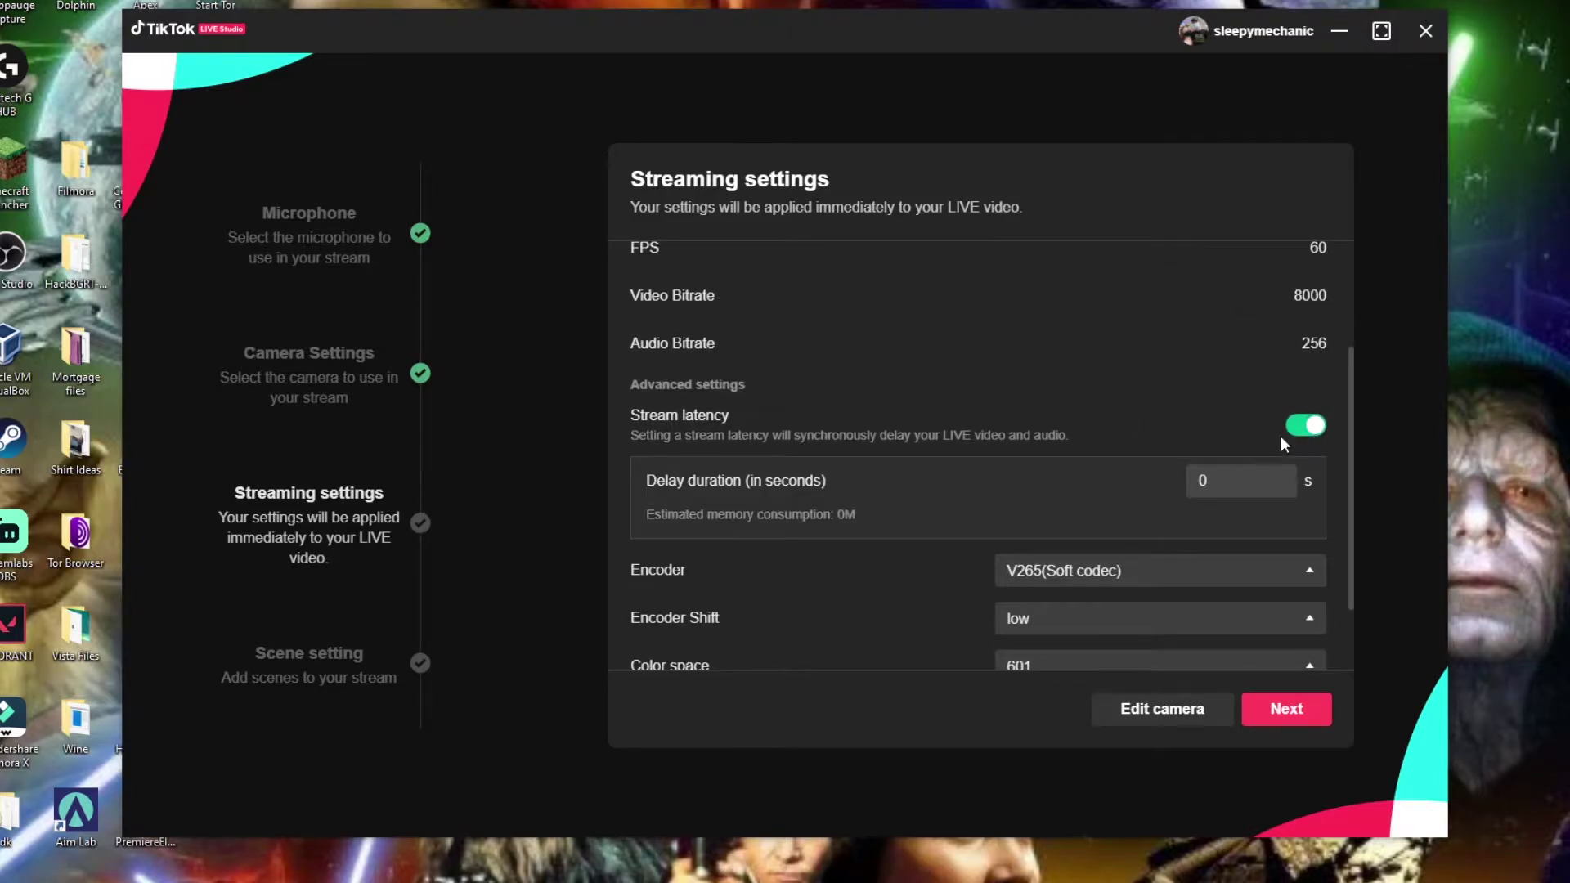
pyautogui.click(1305, 424)
# Choose the Fullscreen desktop + Camera scene and finish the setup.
pyautogui.click(1282, 709)
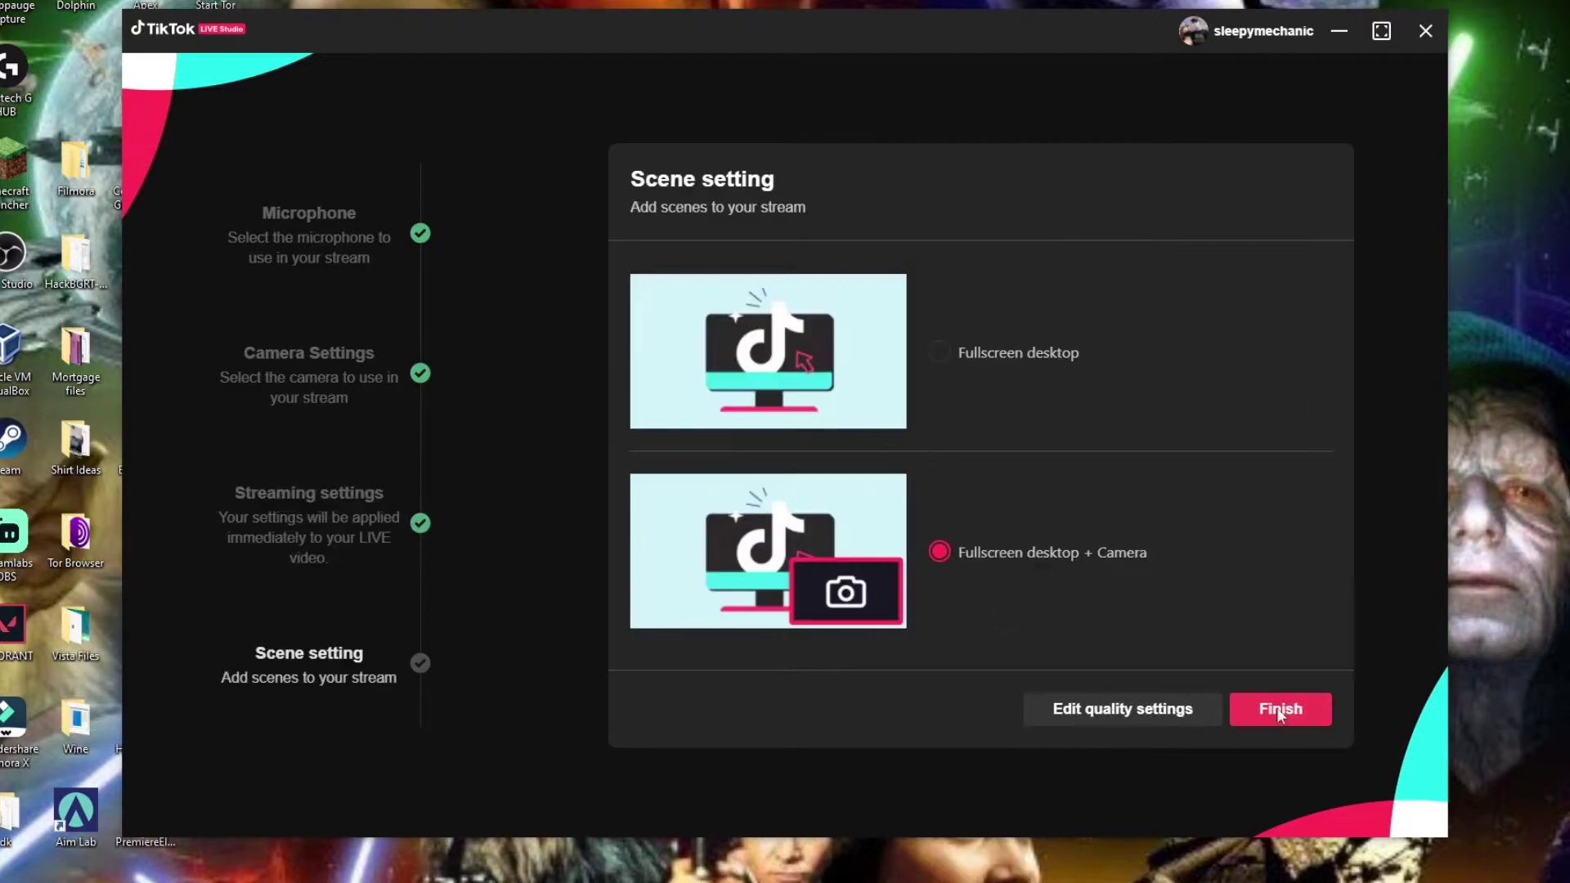
pyautogui.click(989, 364)
pyautogui.click(1043, 558)
pyautogui.click(1029, 362)
pyautogui.click(1030, 550)
pyautogui.click(1292, 708)
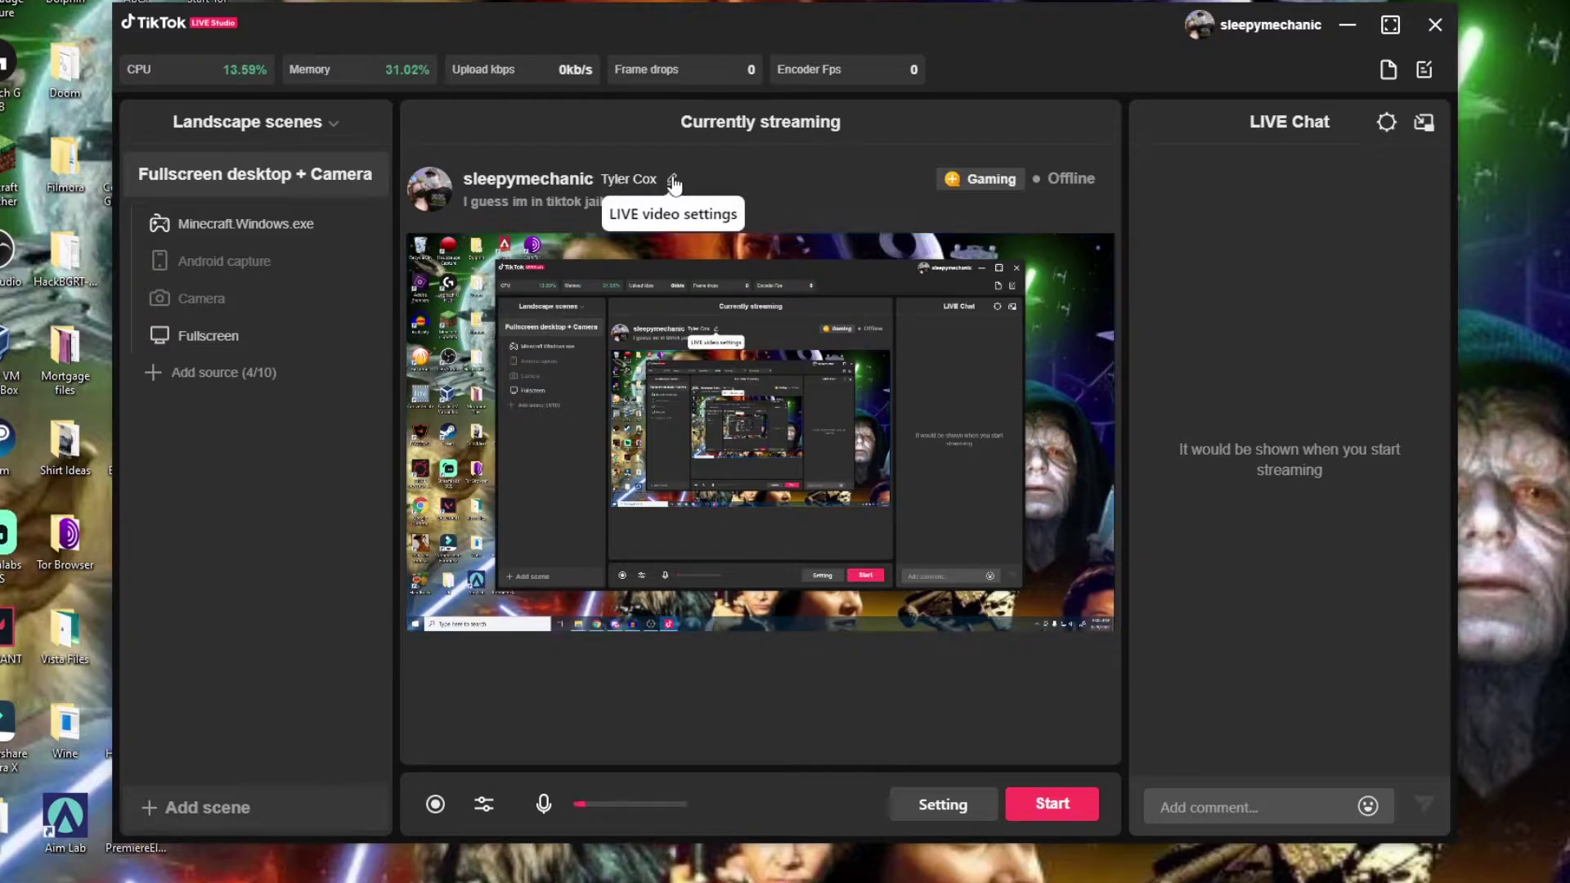
pyautogui.click(673, 179)
pyautogui.click(561, 421)
pyautogui.click(567, 420)
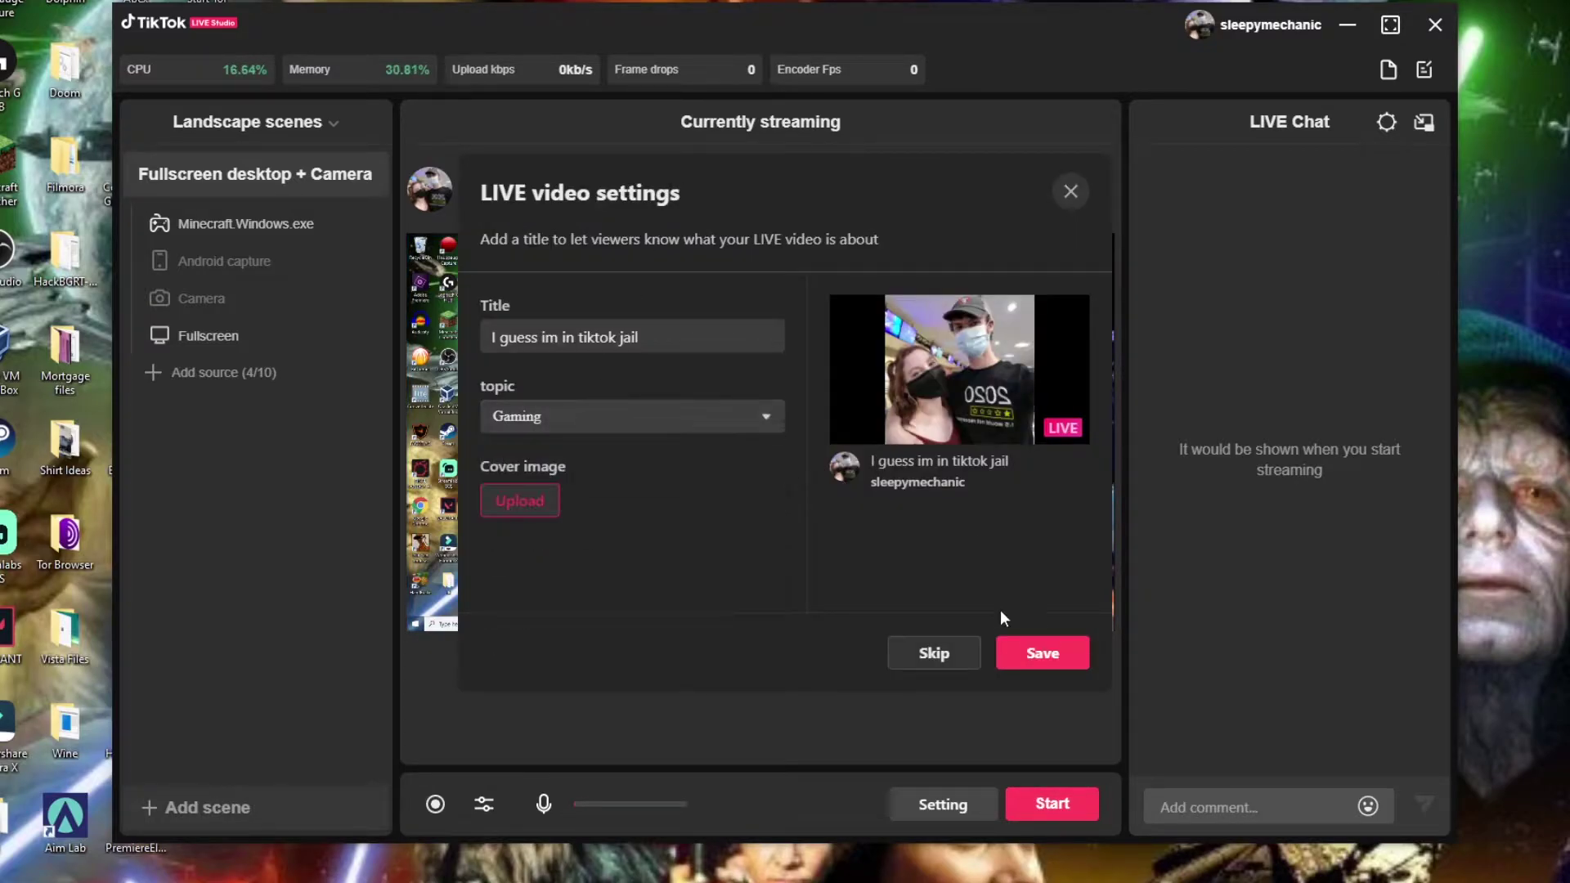
pyautogui.click(1043, 658)
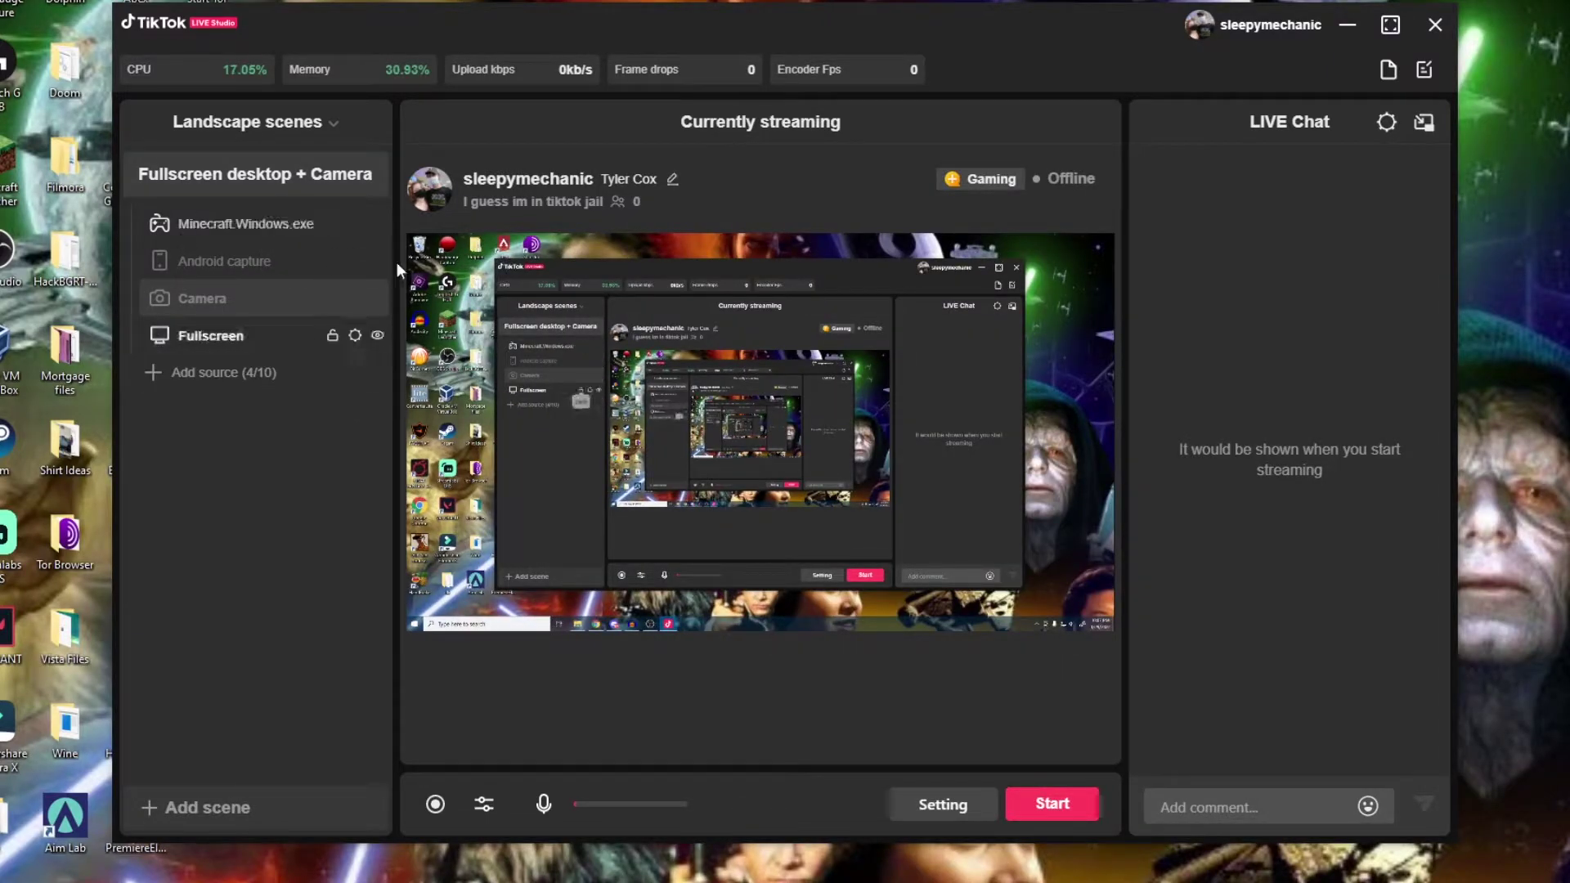
pyautogui.click(332, 130)
pyautogui.click(288, 214)
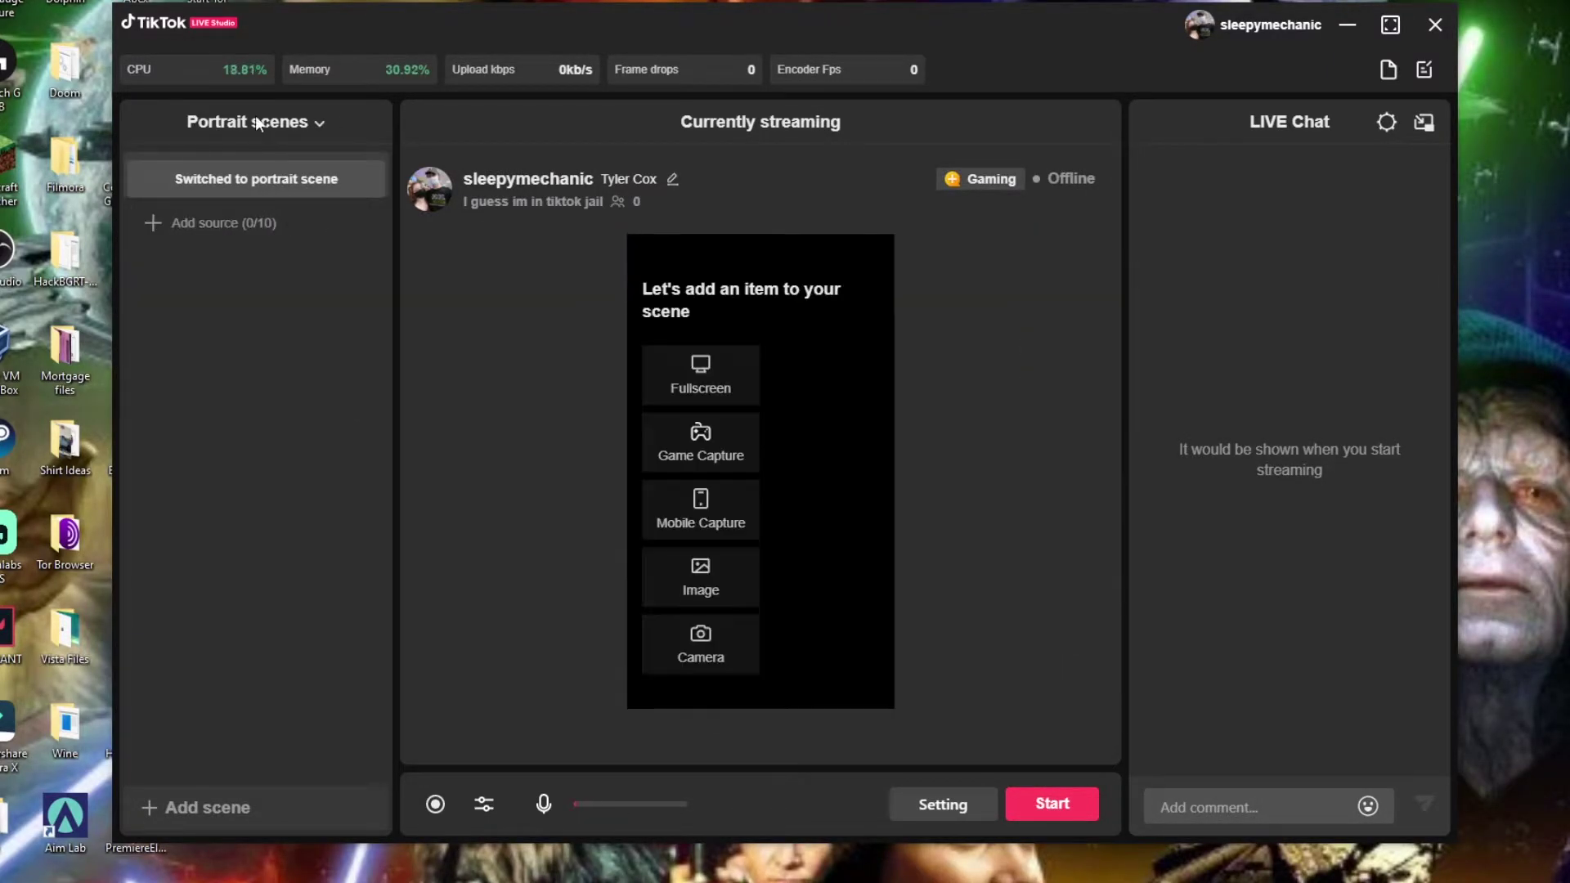
pyautogui.click(255, 115)
pyautogui.click(228, 170)
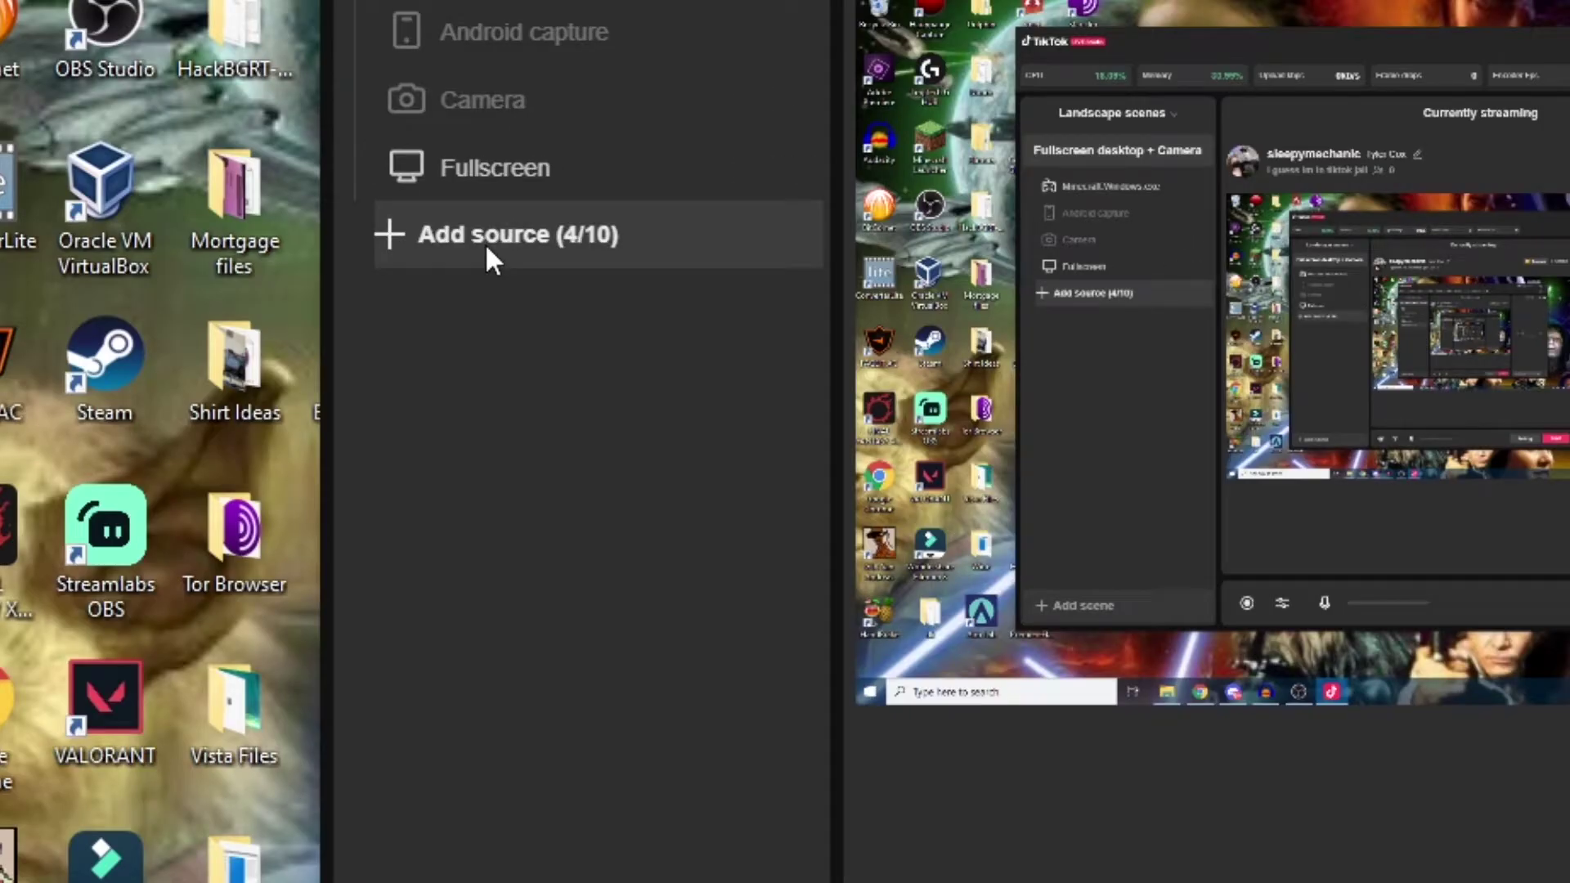
pyautogui.click(487, 250)
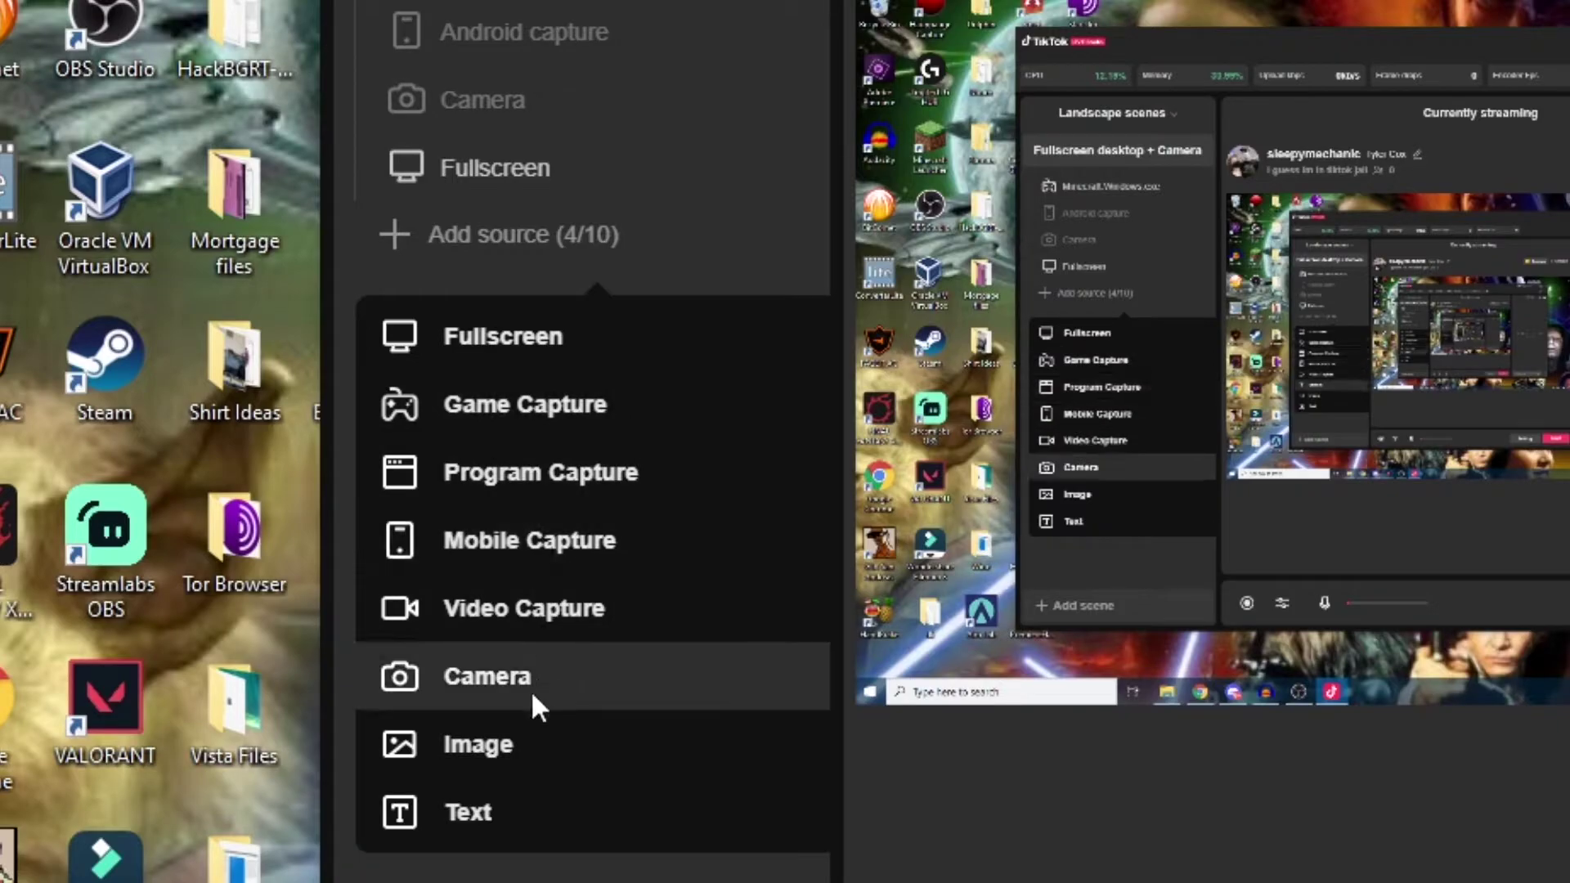
pyautogui.click(609, 875)
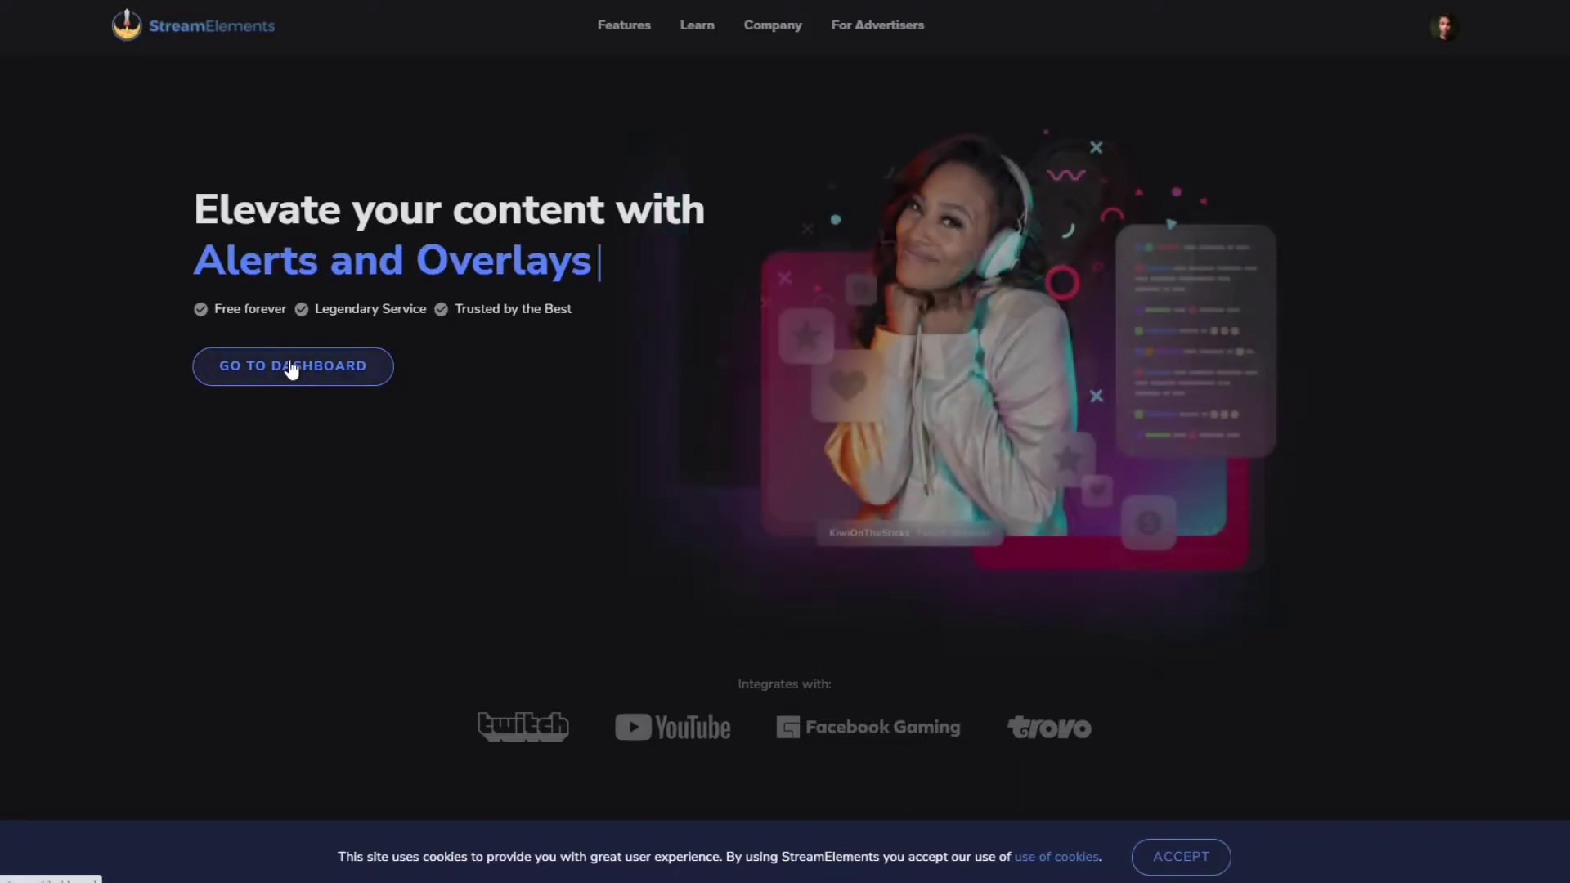
# Open the StreamElements dashboard, scroll through its stats, and expand the sidebar tools sections.
pyautogui.click(290, 364)
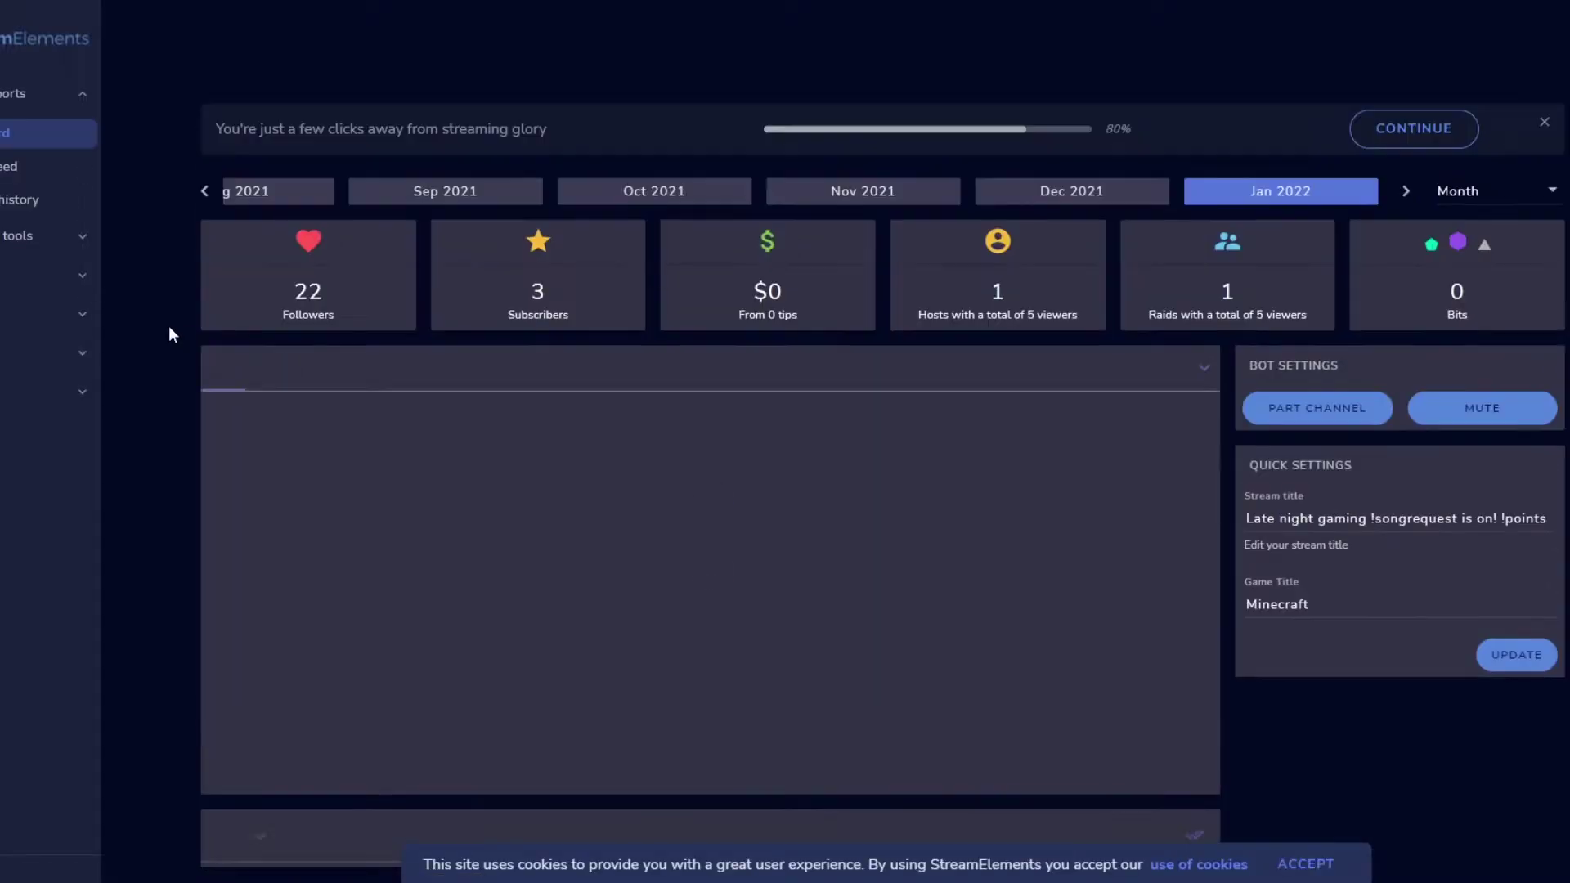
pyautogui.scroll(-3, 135, 325)
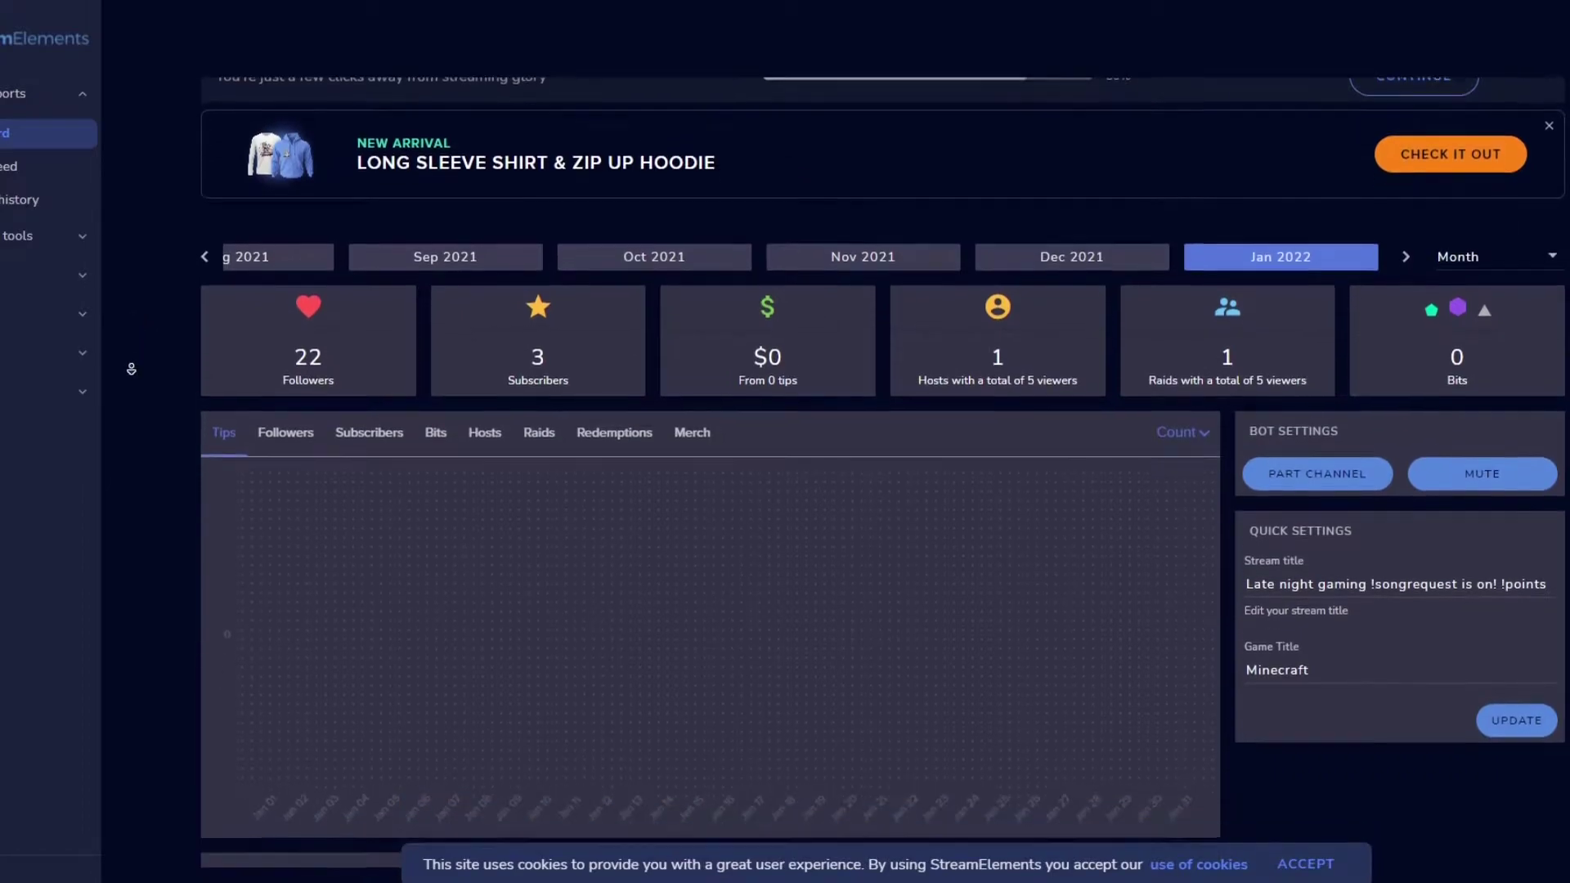
pyautogui.scroll(-5, 131, 374)
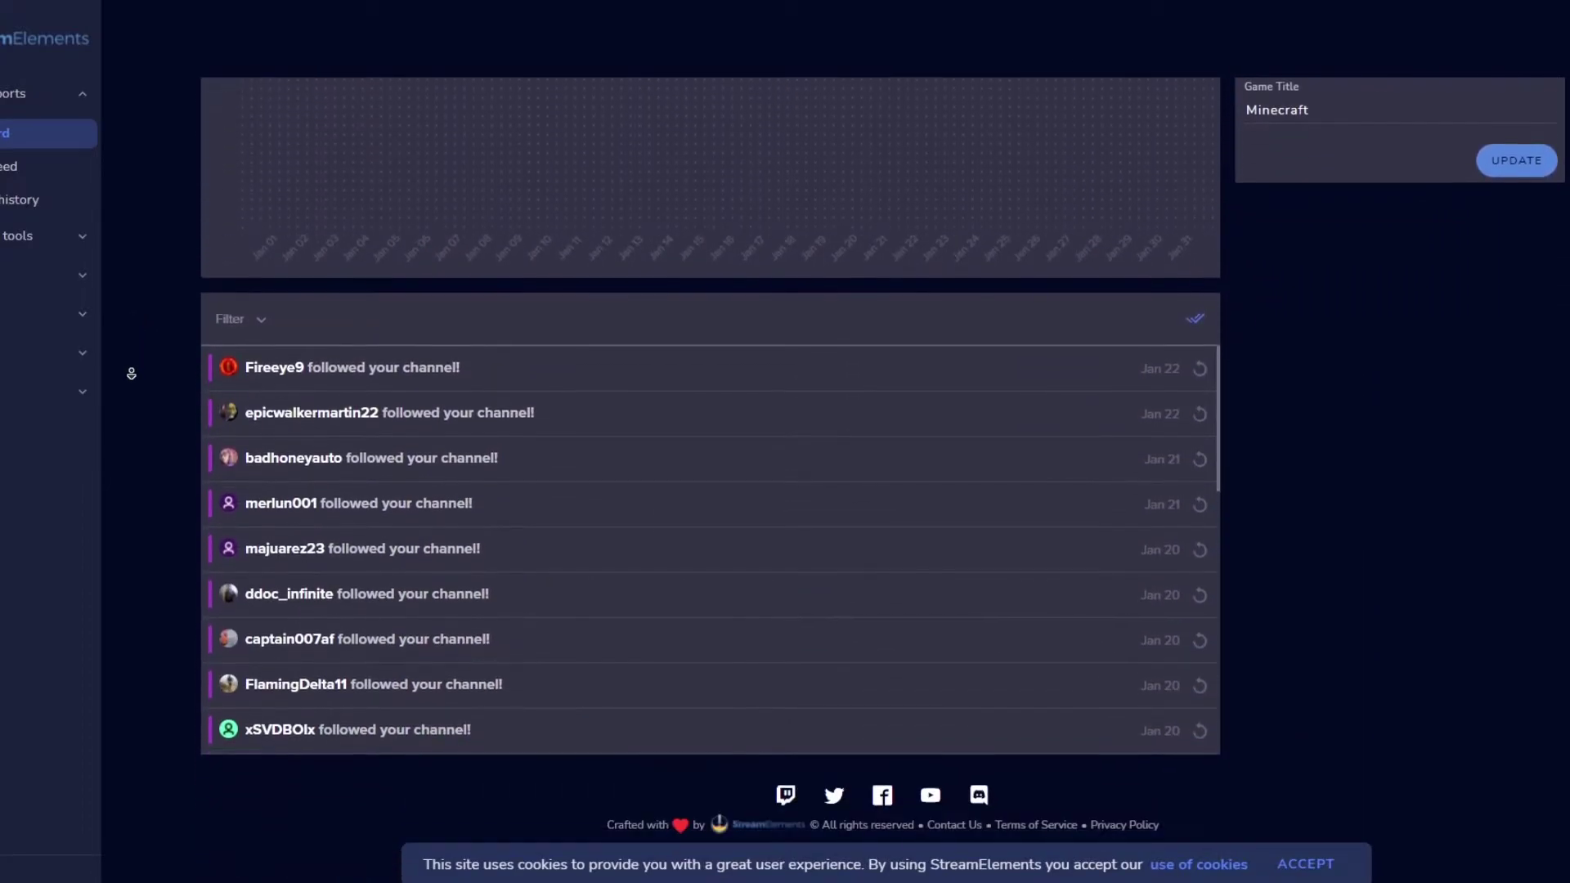
pyautogui.click(18, 239)
pyautogui.click(28, 345)
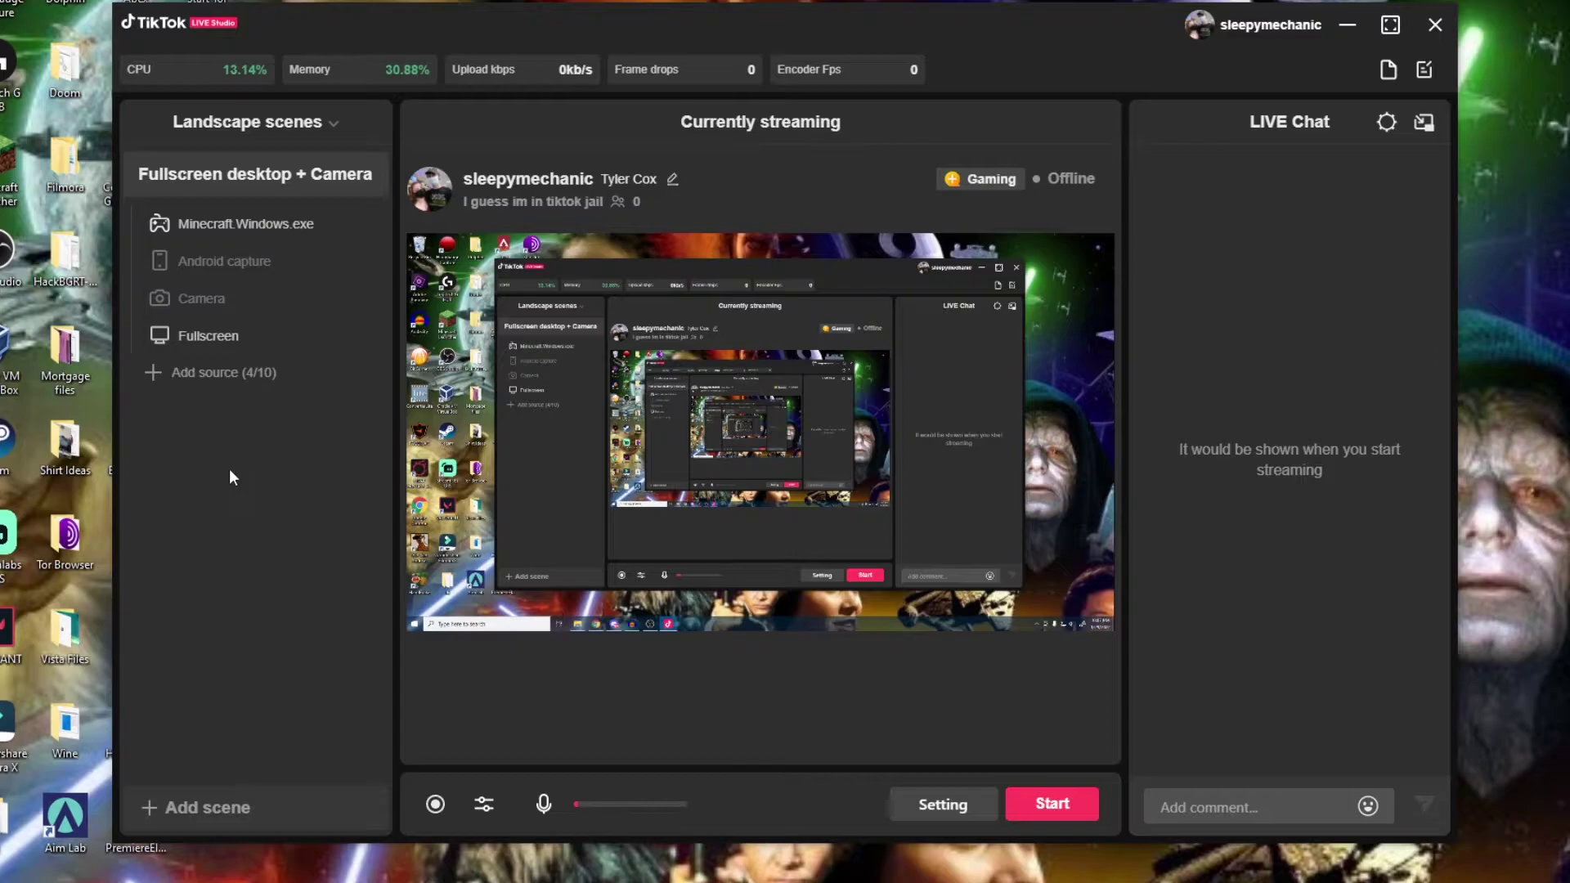
# Add a Mobile capture source, then delete the resulting Android capture source.
pyautogui.click(213, 373)
pyautogui.click(216, 548)
pyautogui.rightClick(247, 263)
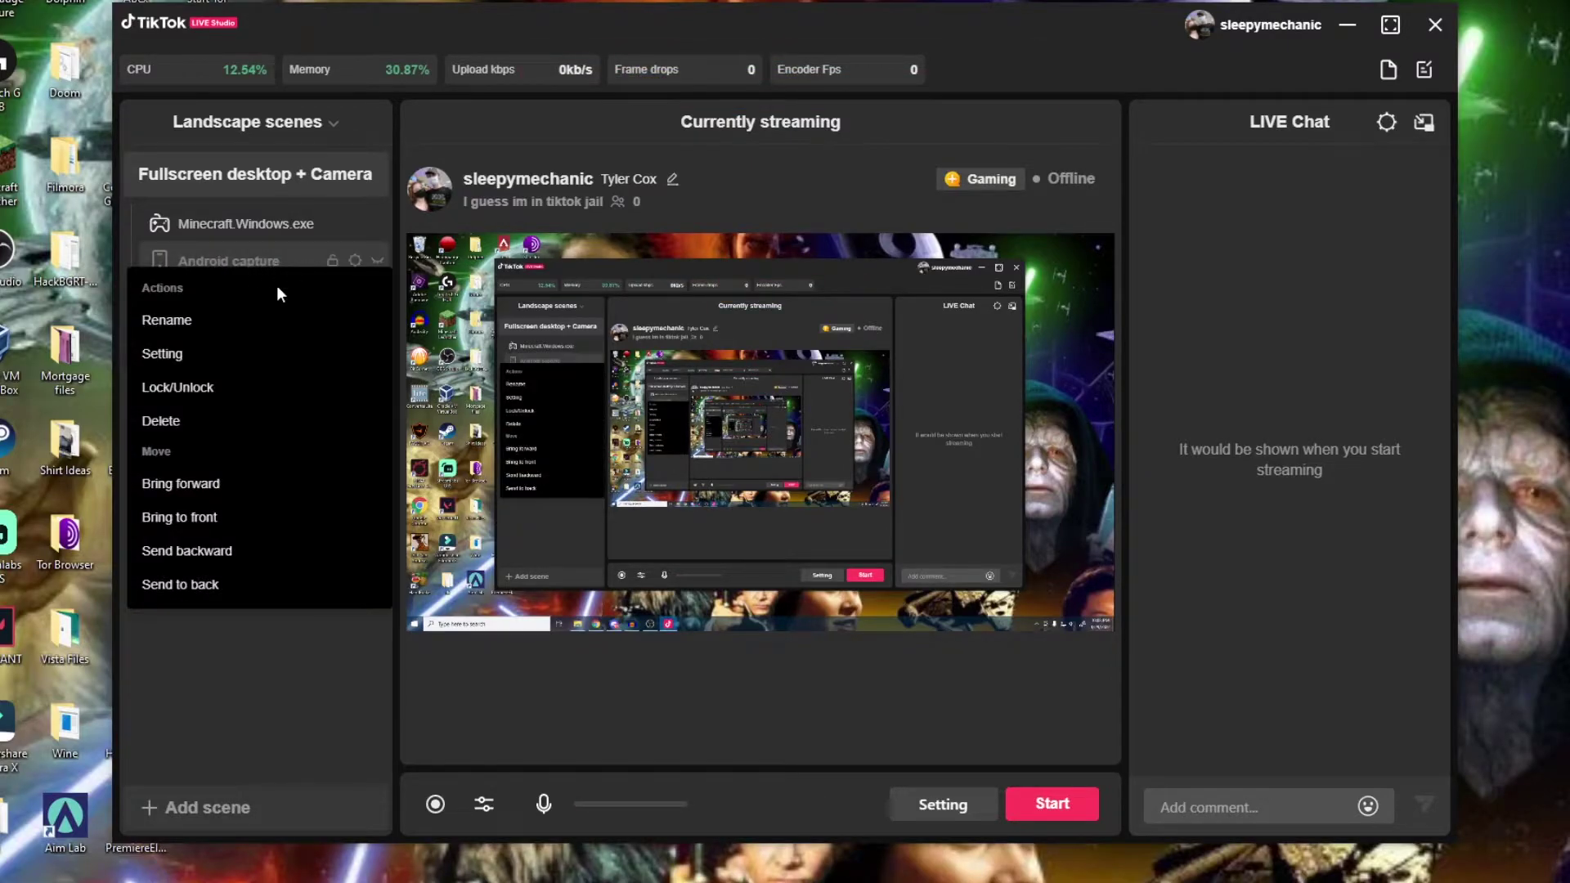
pyautogui.click(196, 415)
# Re-add Mobile capture with Hard codec (Memory copy) decoding and select it in the preview.
pyautogui.click(209, 336)
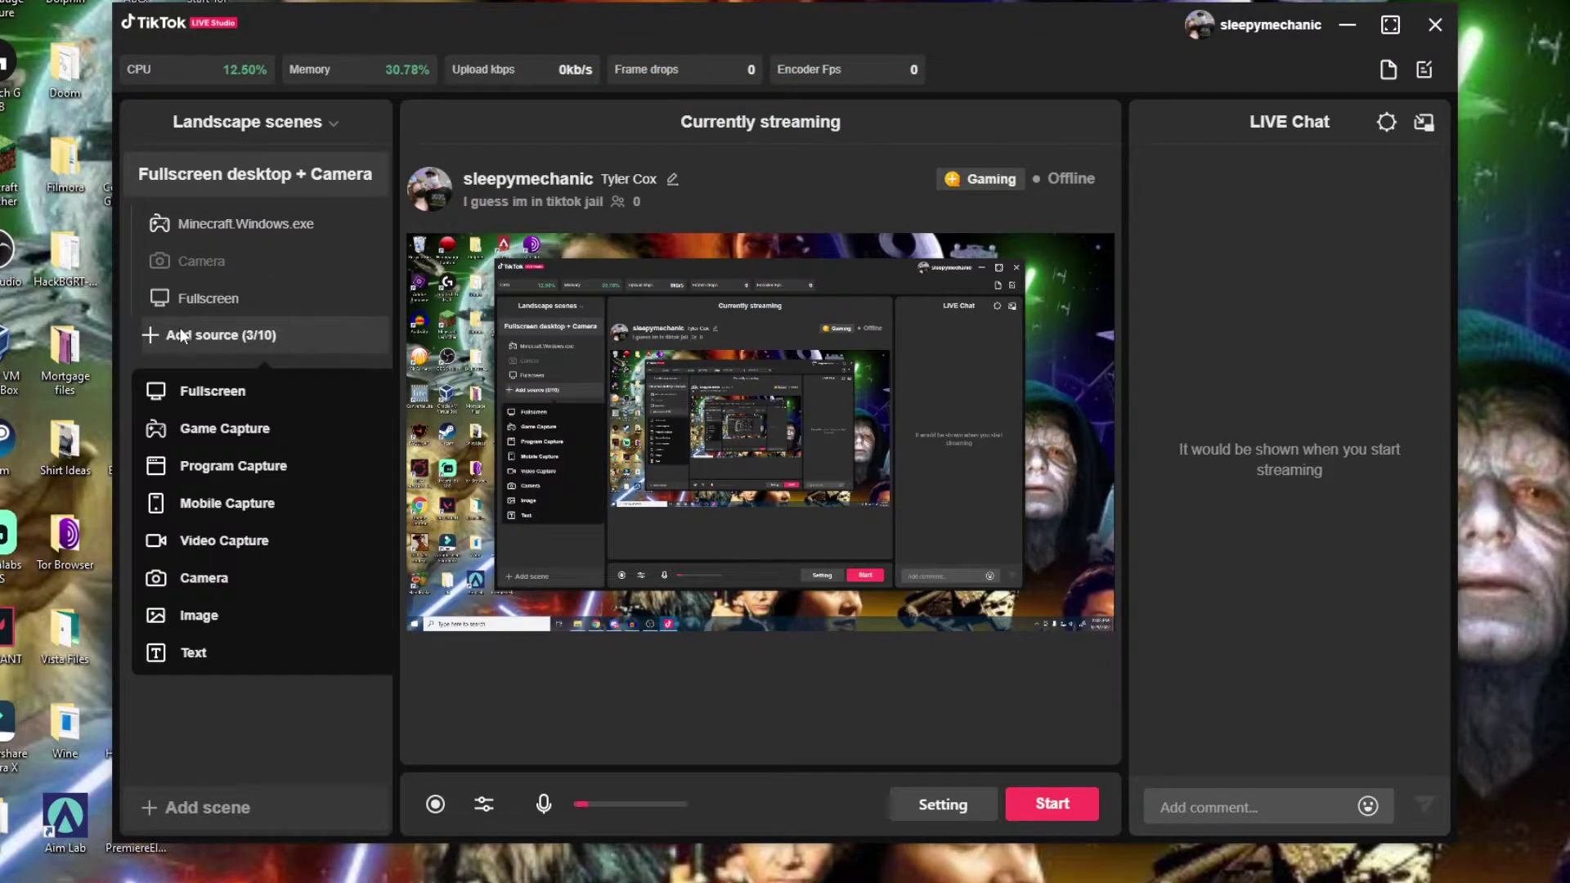
pyautogui.click(211, 503)
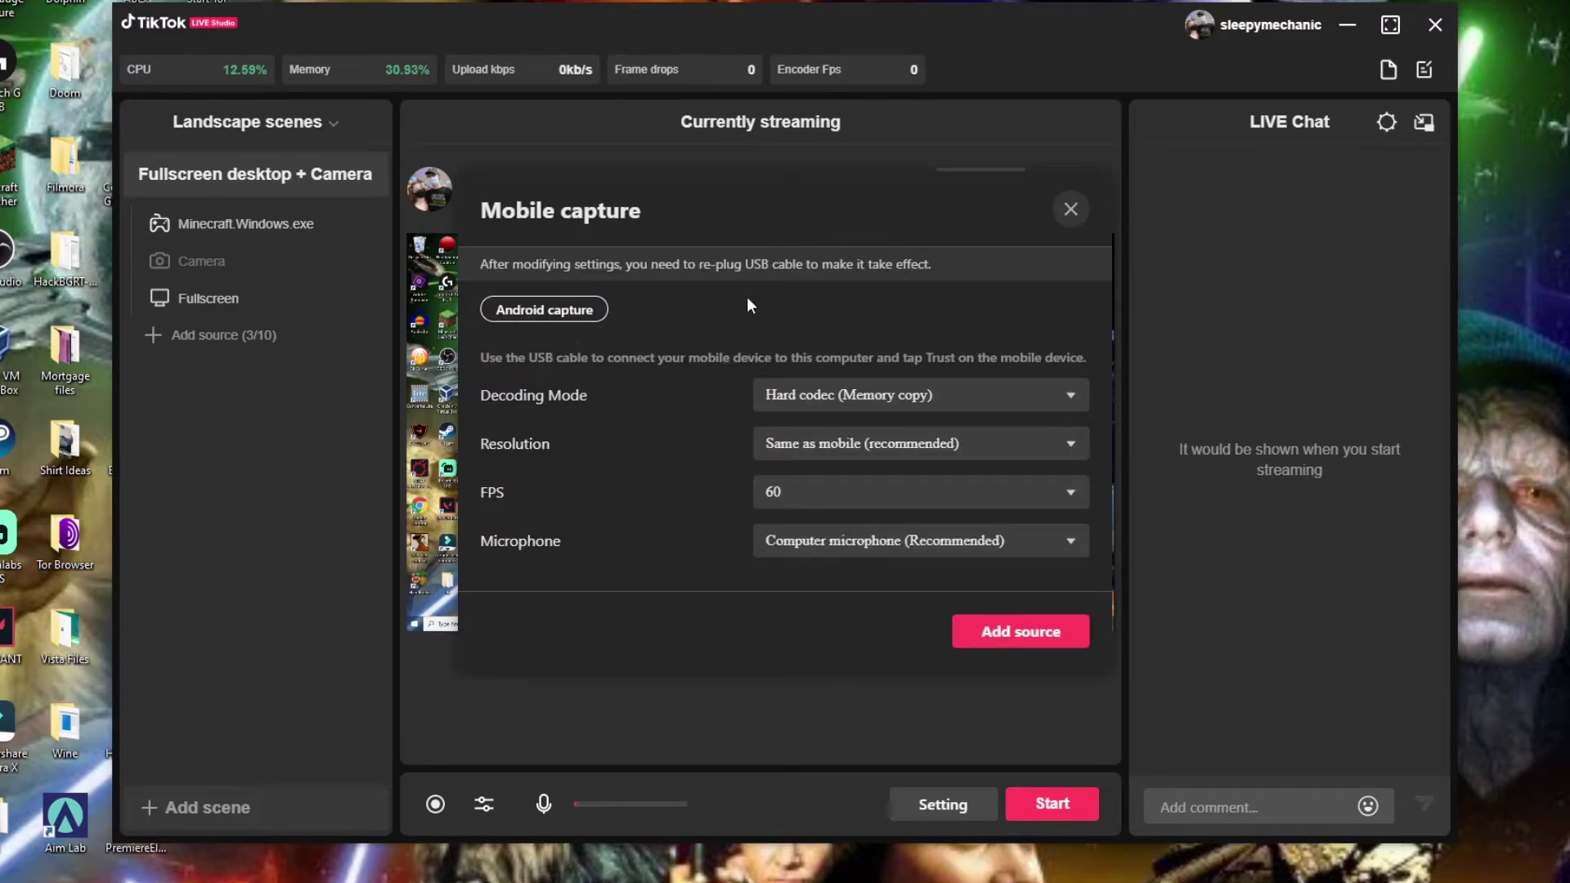
pyautogui.click(932, 396)
pyautogui.click(773, 577)
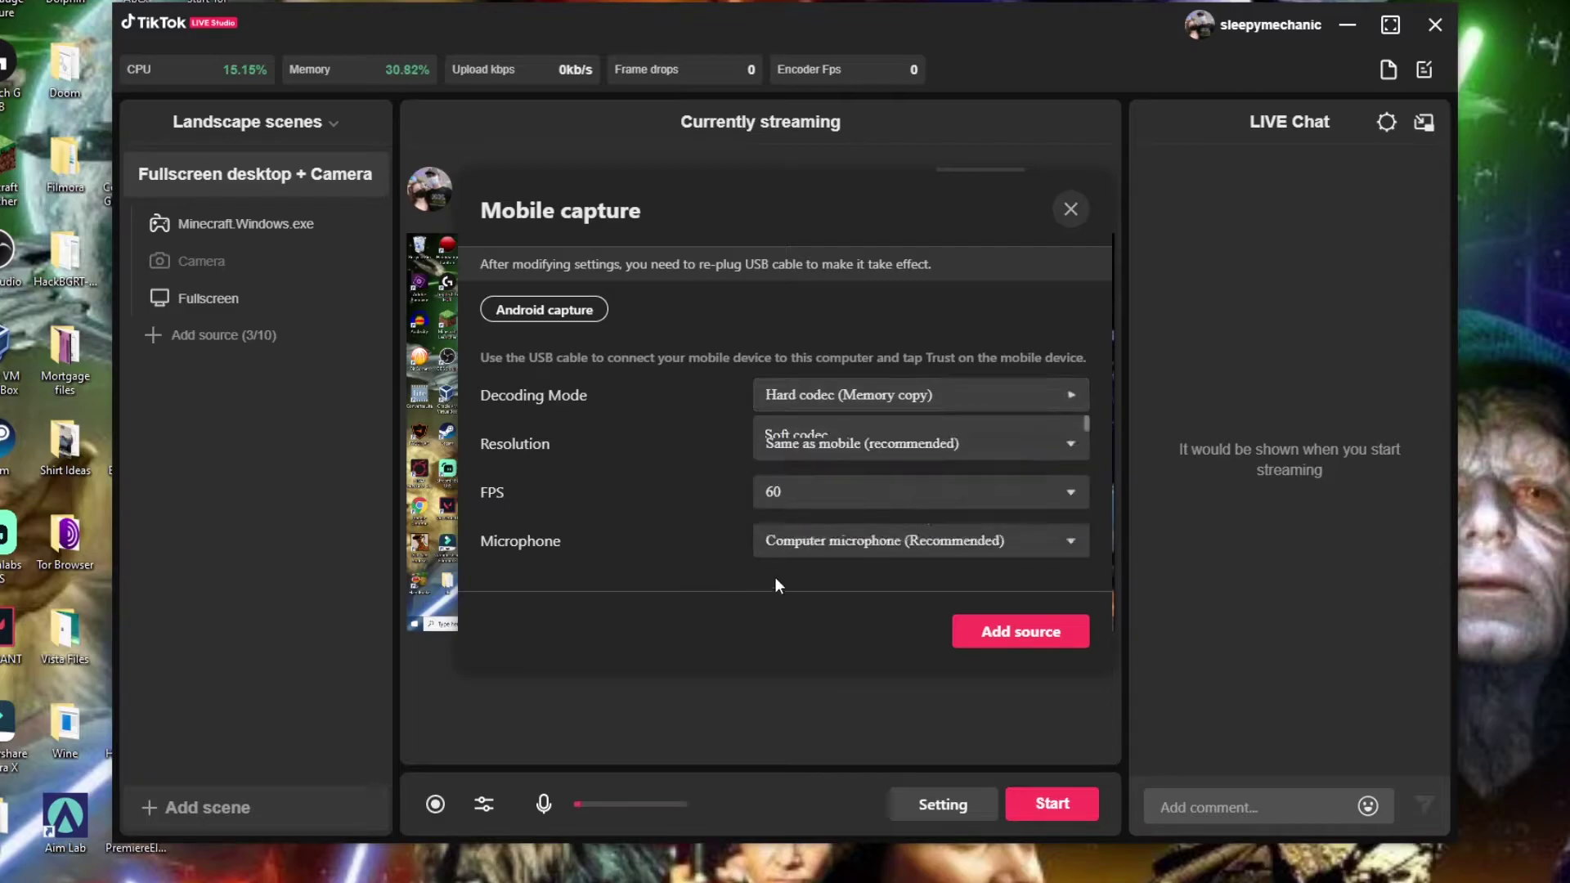
pyautogui.click(1024, 634)
pyautogui.click(805, 416)
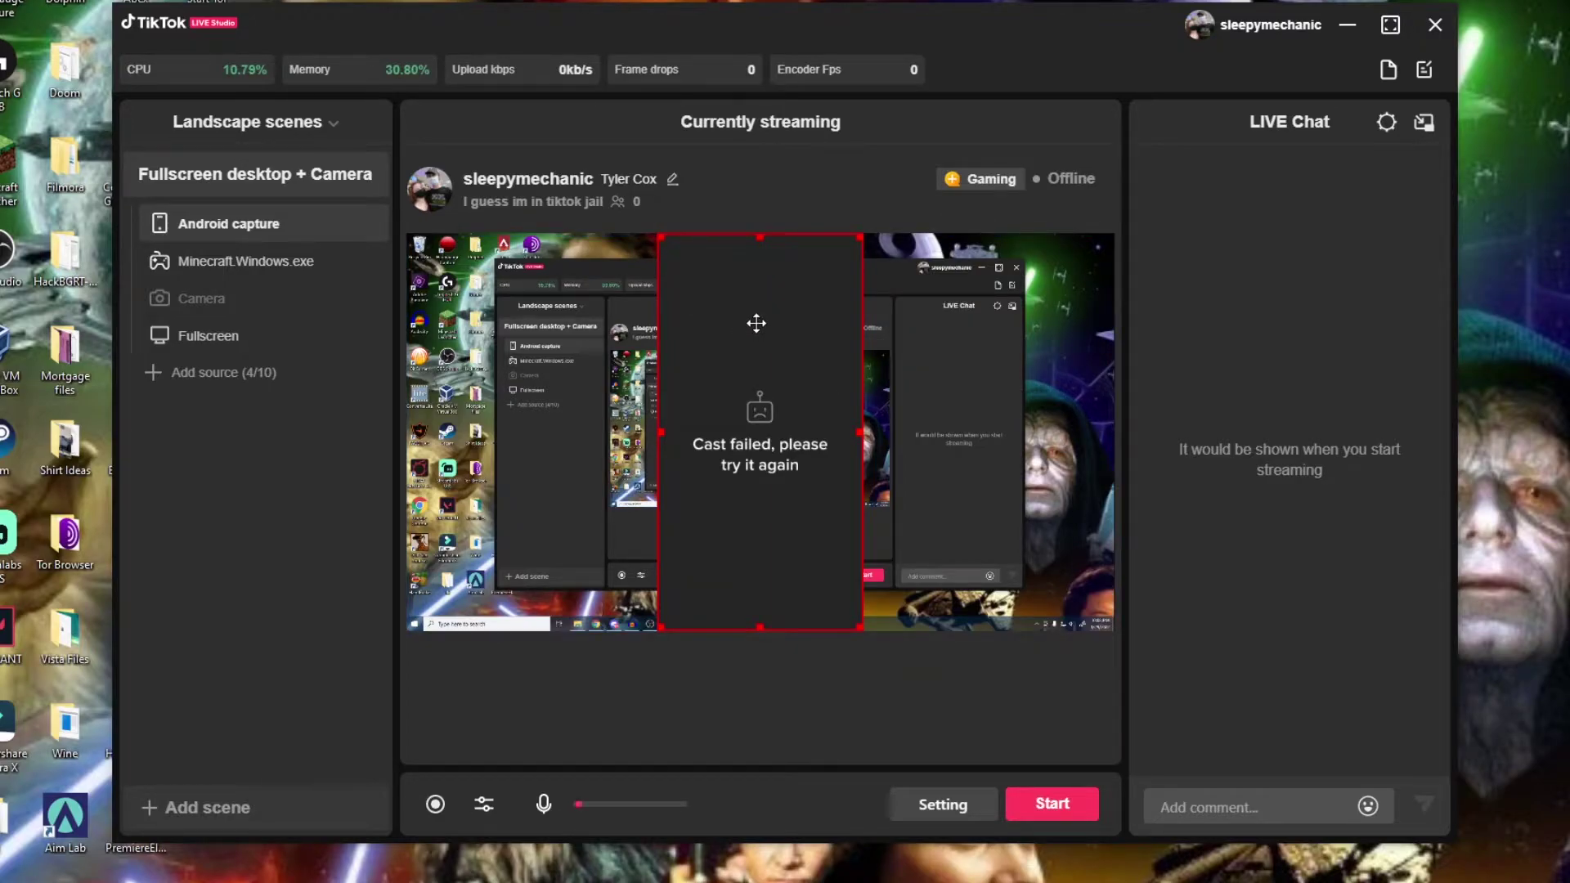
# Lock and hide the Android capture source, then attempt Start and dismiss the unavailable warning.
pyautogui.rightClick(275, 214)
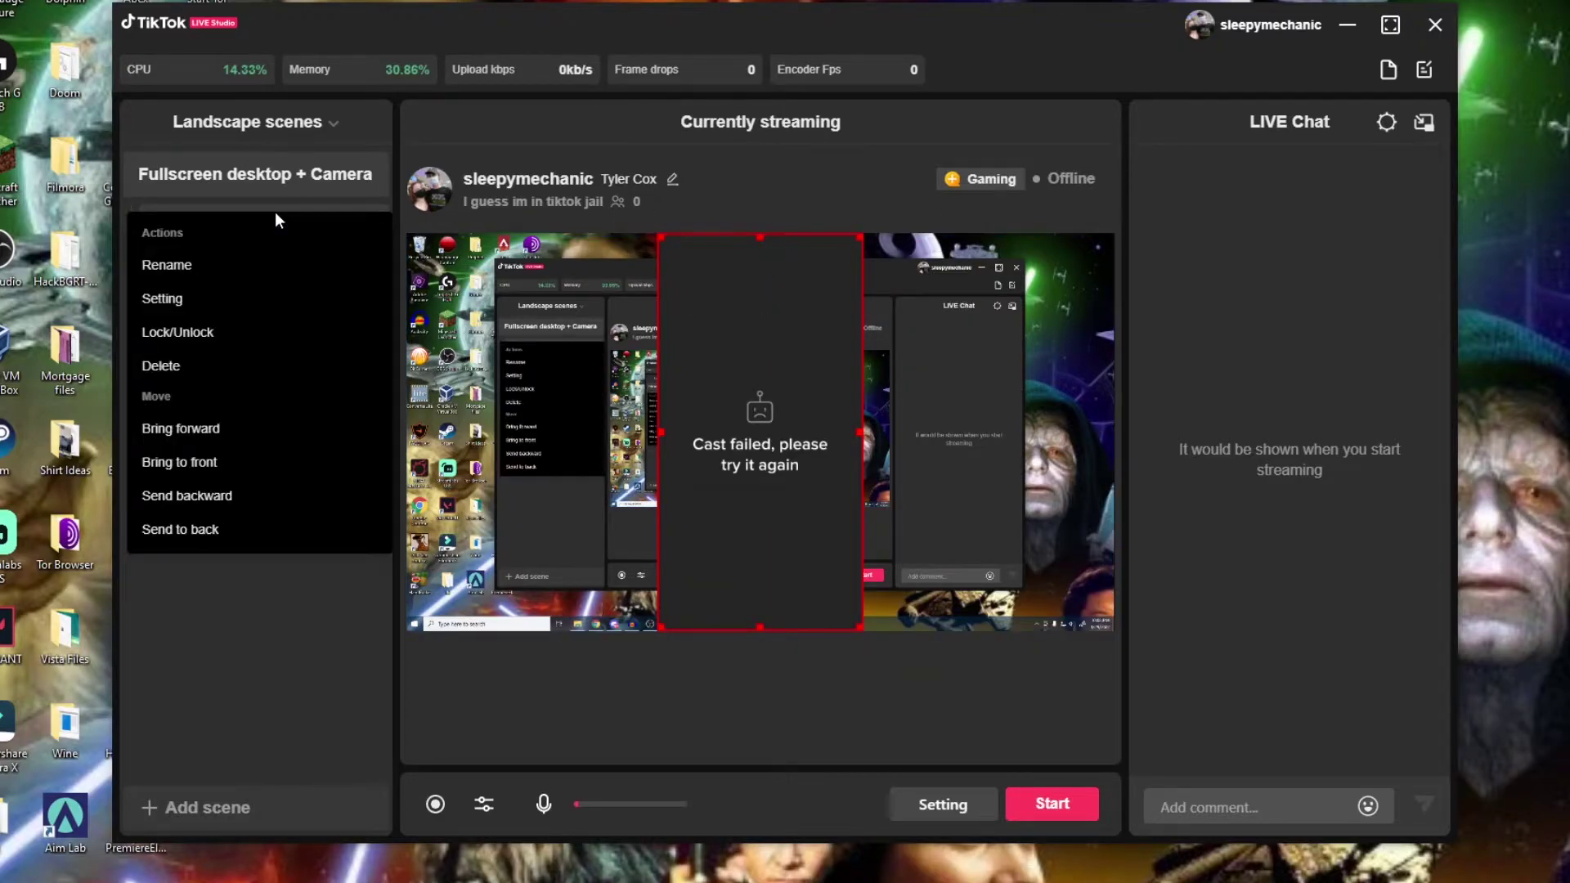
pyautogui.click(205, 335)
pyautogui.click(701, 262)
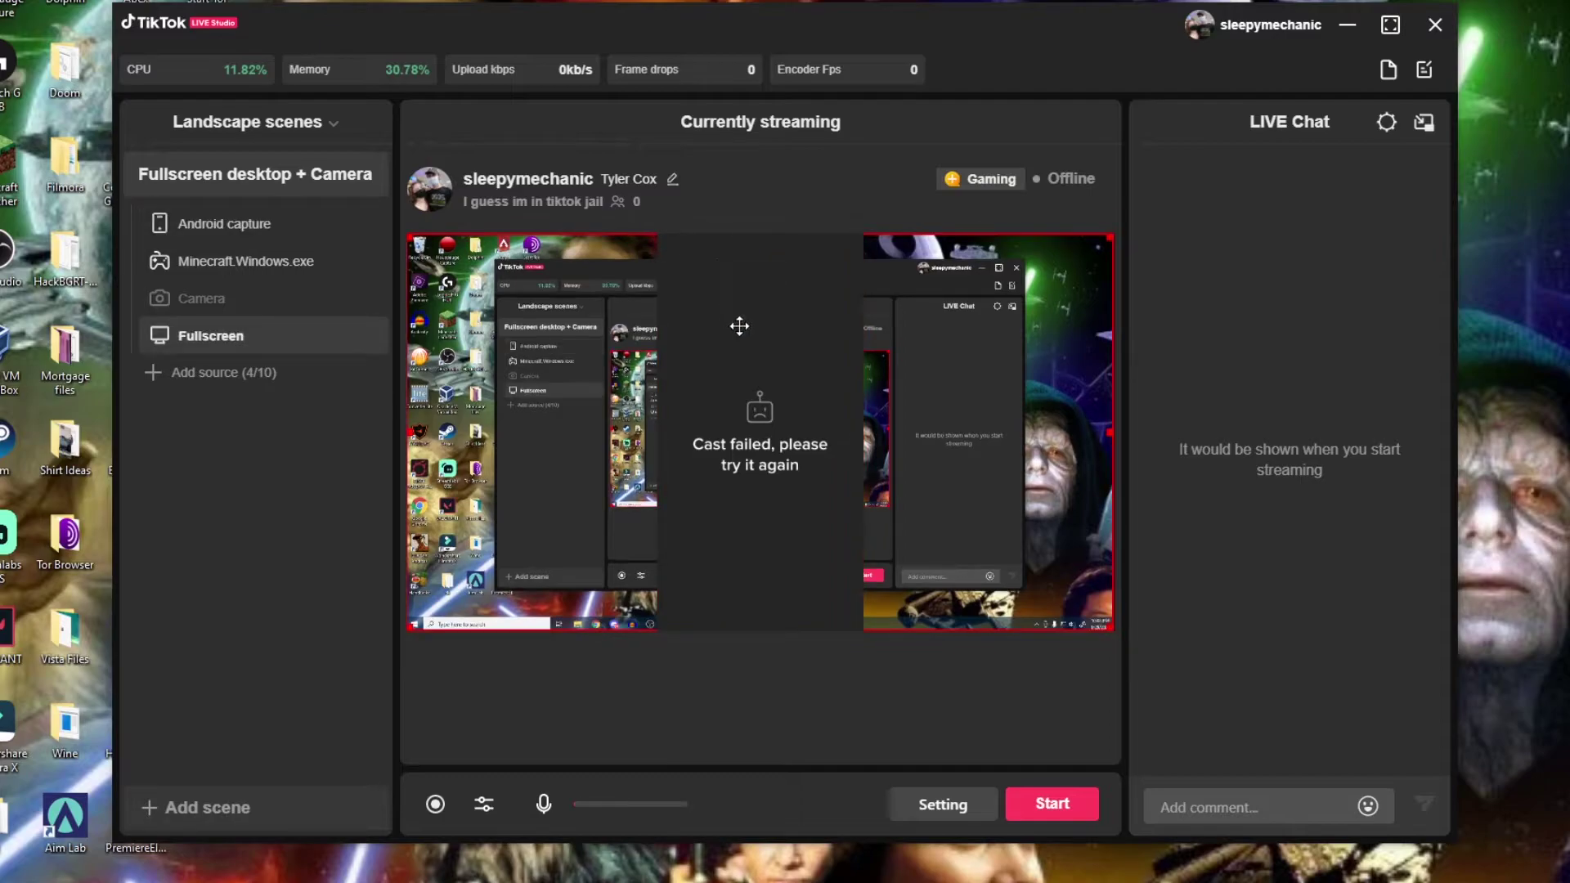
pyautogui.rightClick(242, 223)
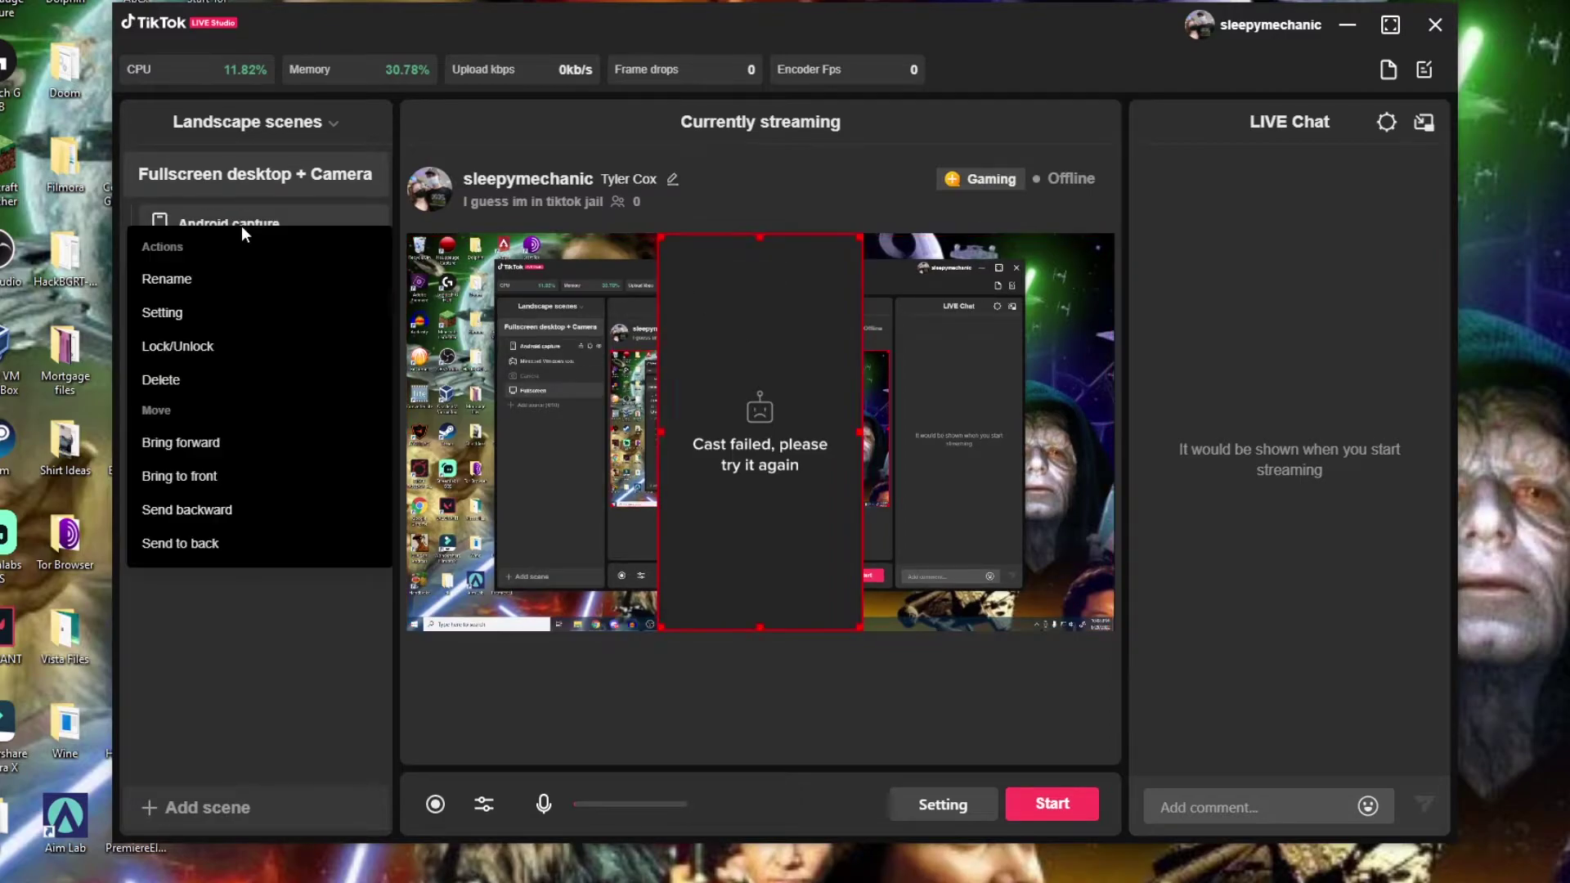
pyautogui.click(203, 340)
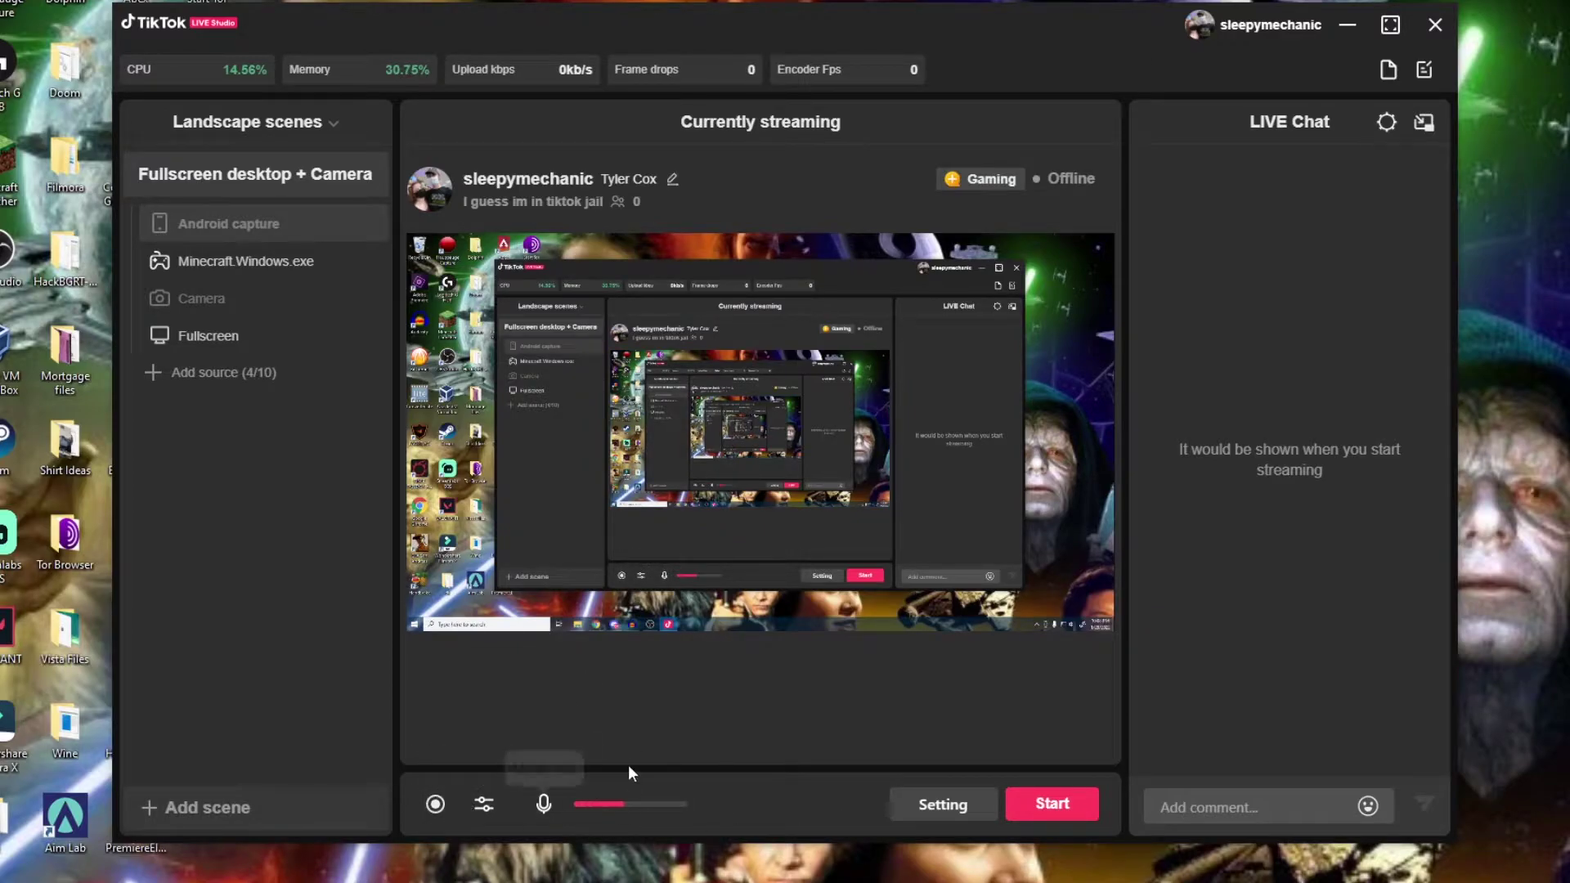
pyautogui.click(1077, 803)
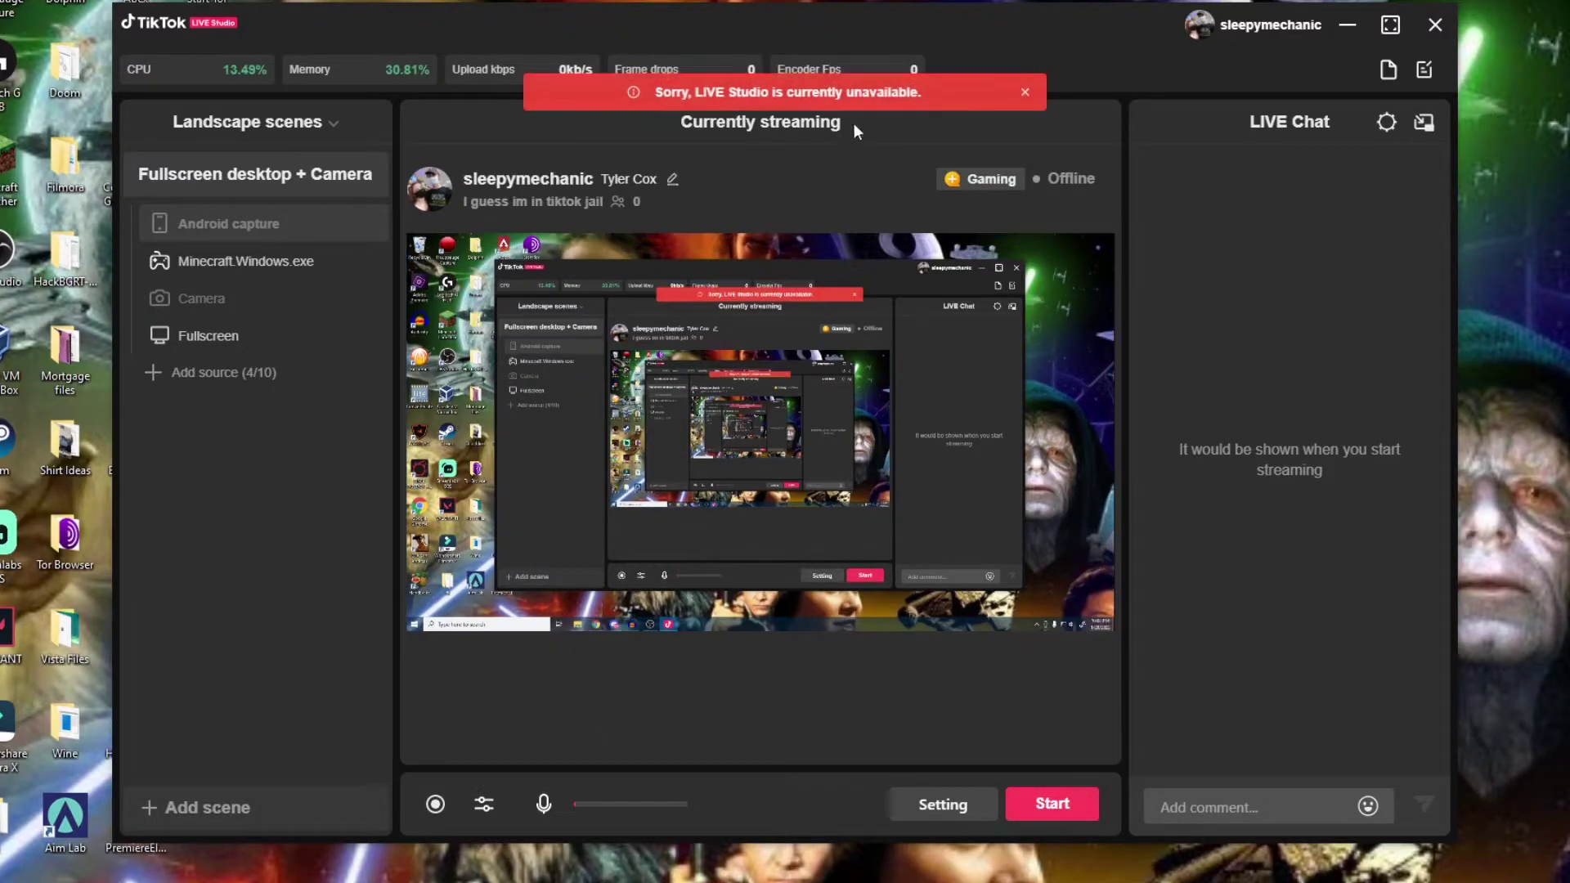
pyautogui.click(1024, 93)
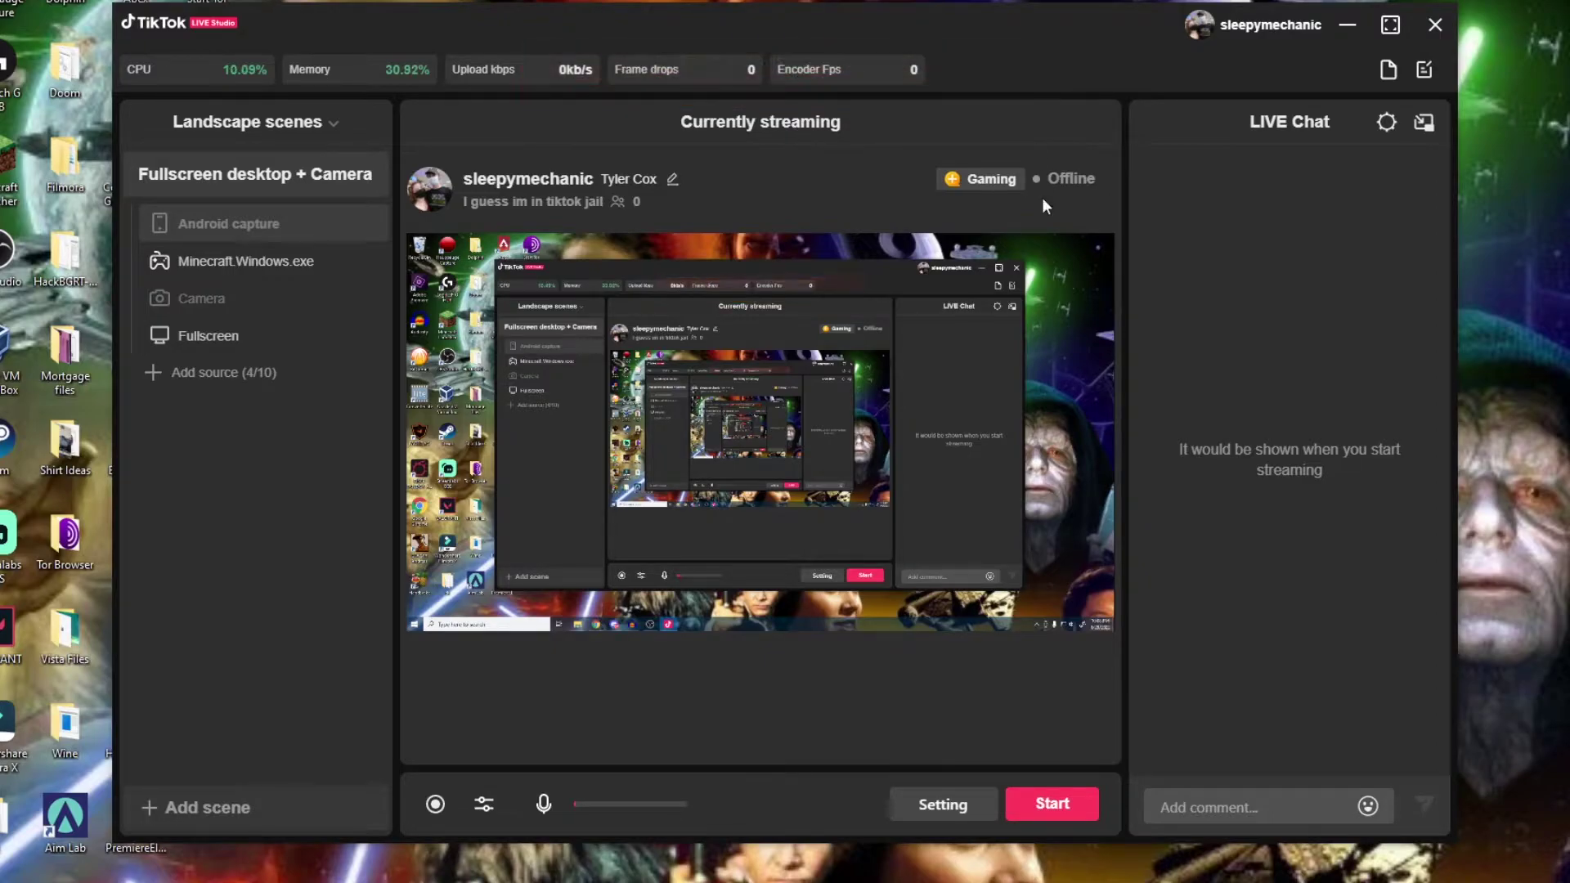
# In stream settings, try the 720P+ preset, then switch Video quality back to customize.
pyautogui.click(943, 809)
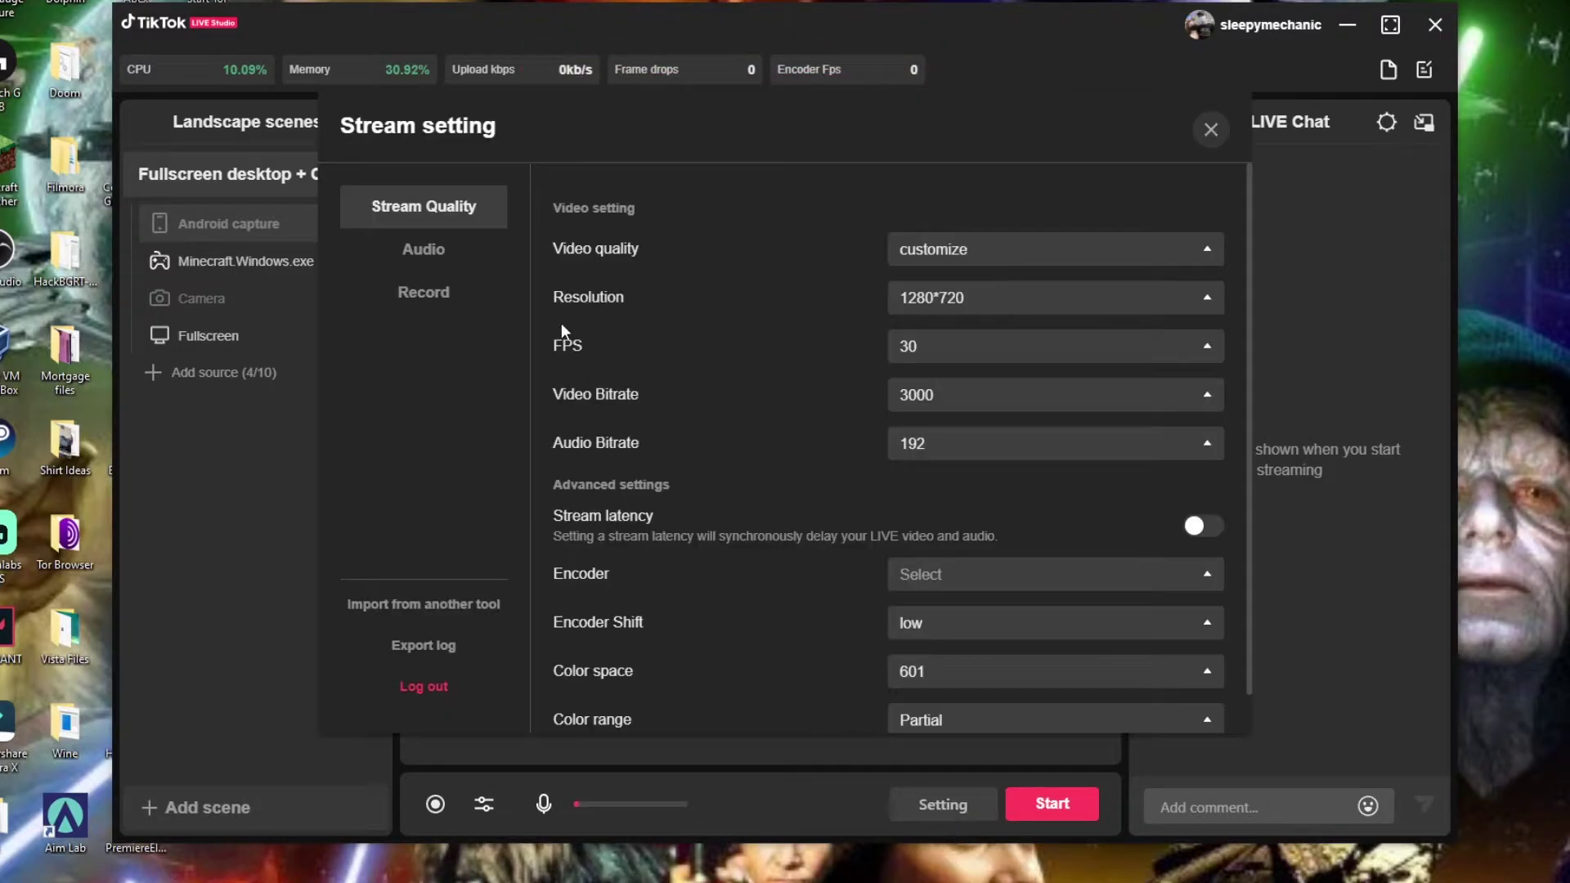
pyautogui.click(1016, 260)
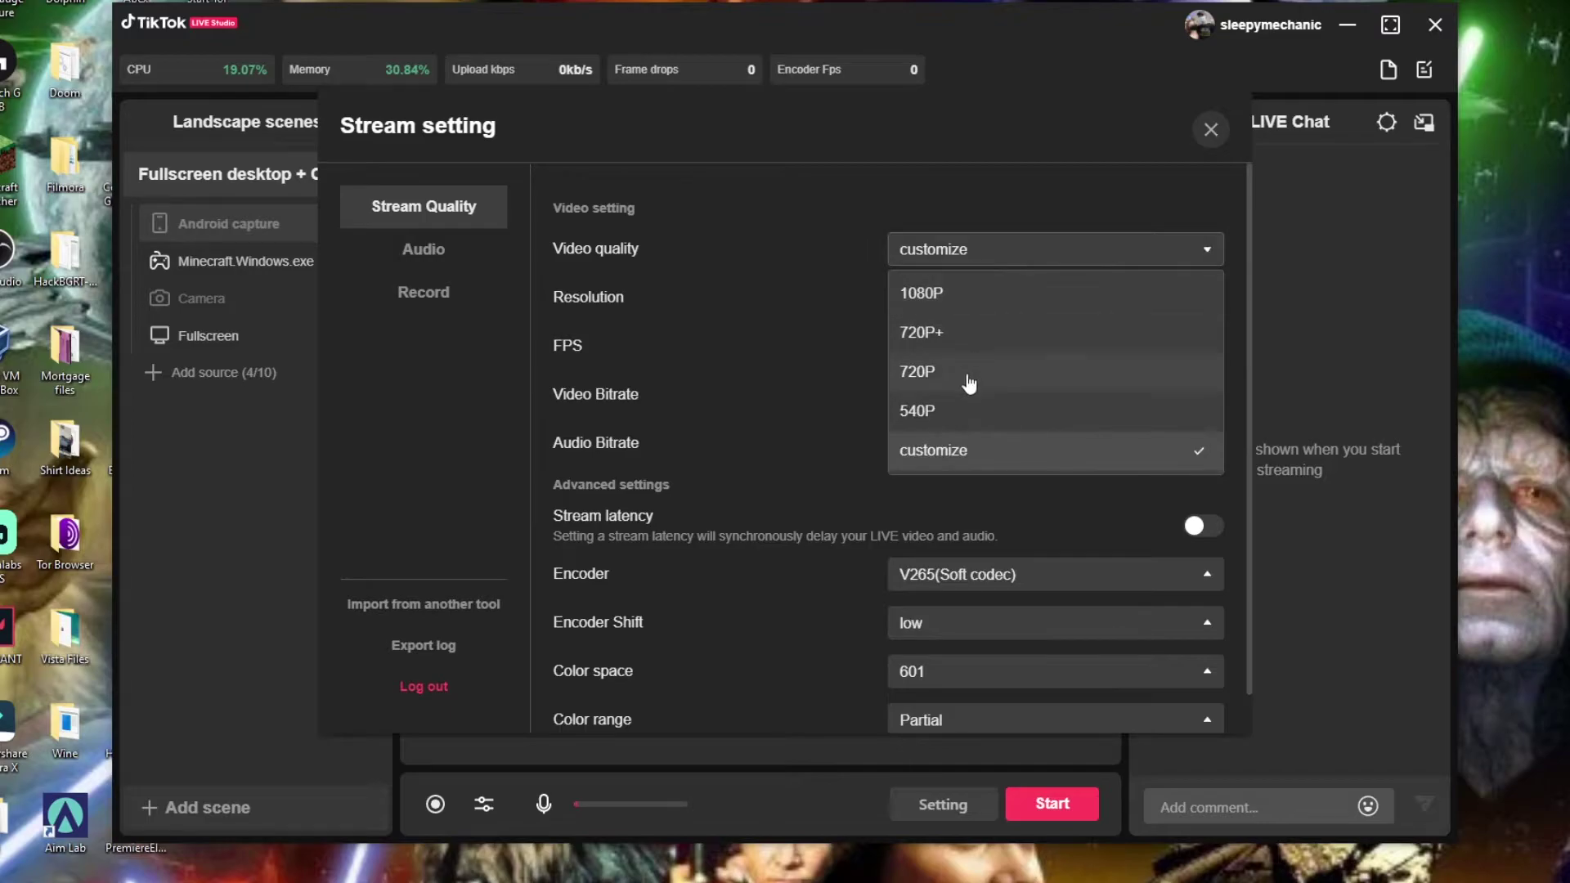
pyautogui.click(969, 331)
pyautogui.click(992, 253)
pyautogui.click(1145, 270)
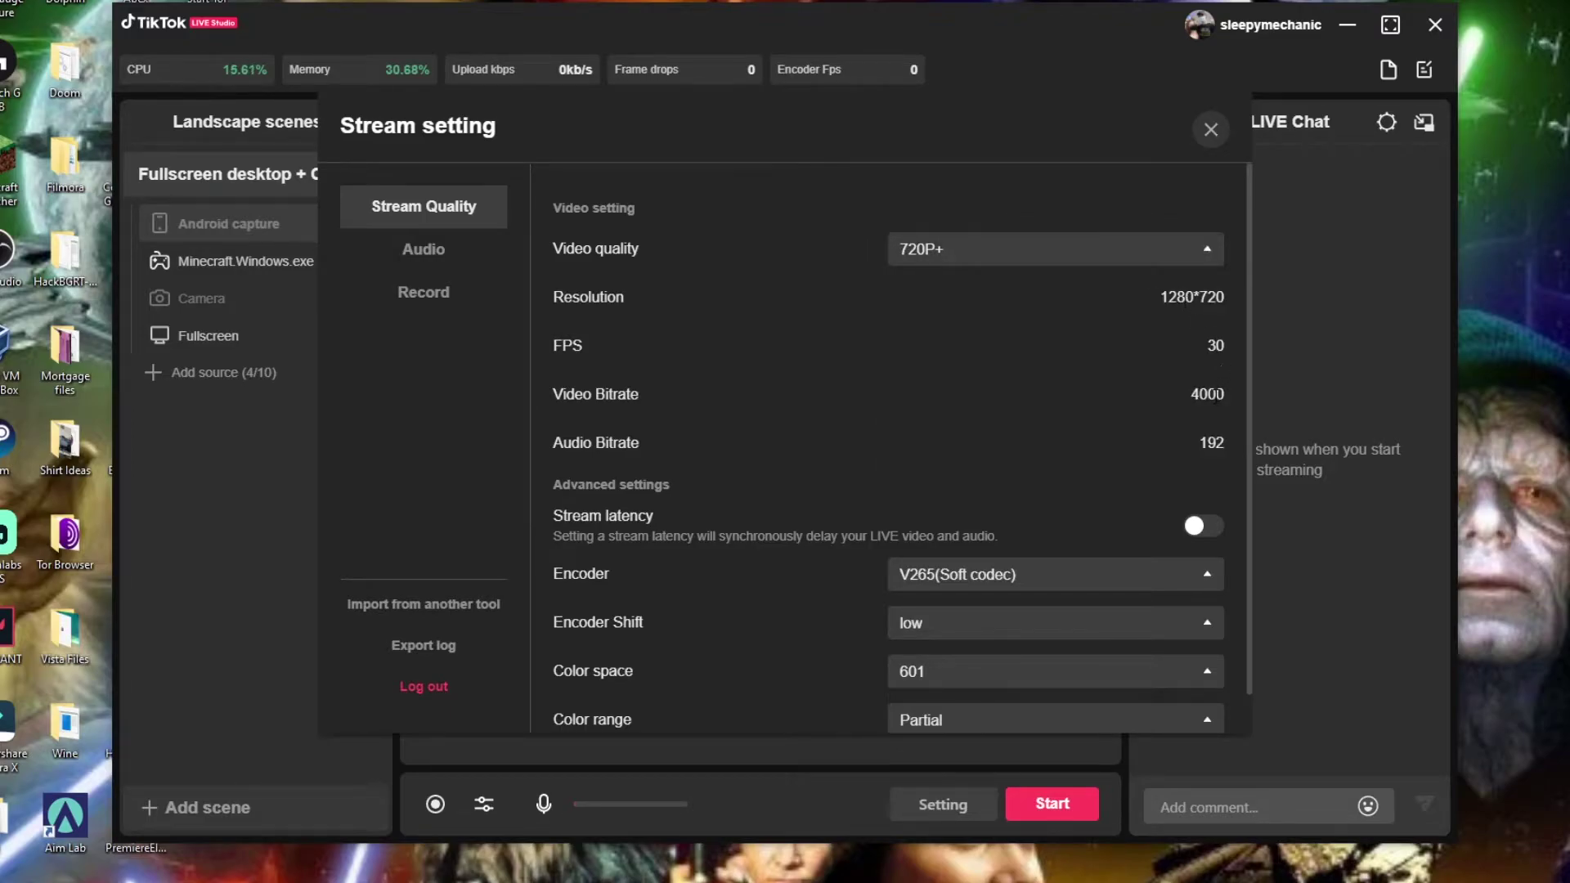
pyautogui.moveTo(1216, 395); pyautogui.dragTo(1189, 401)
pyautogui.click(1103, 252)
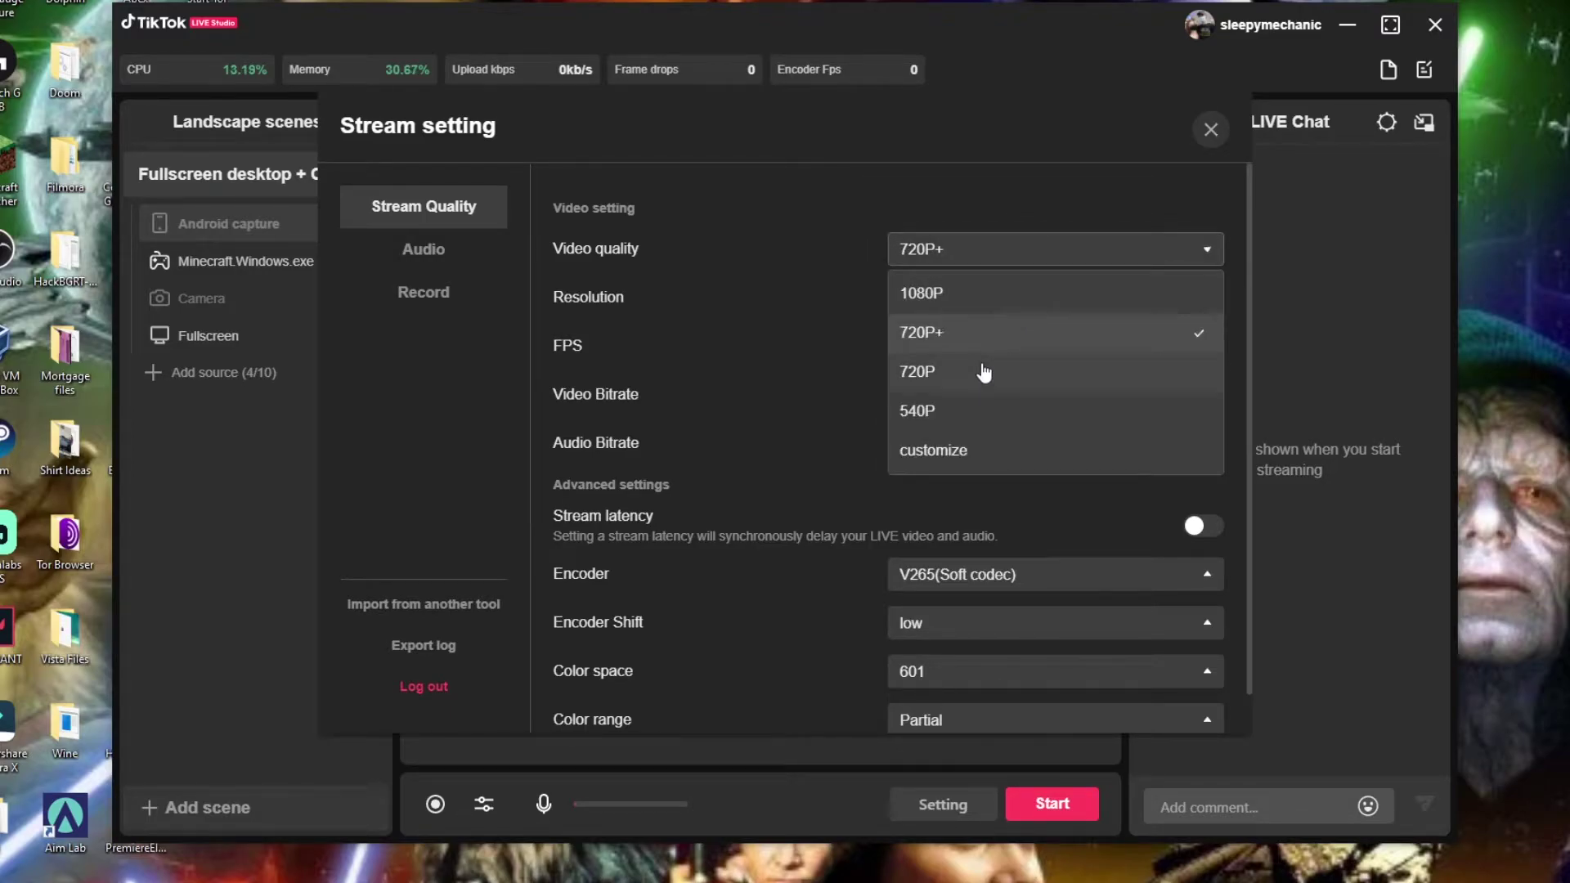
pyautogui.click(949, 449)
# Set the video bitrate to 3000 after briefly choosing 2000.
pyautogui.click(981, 399)
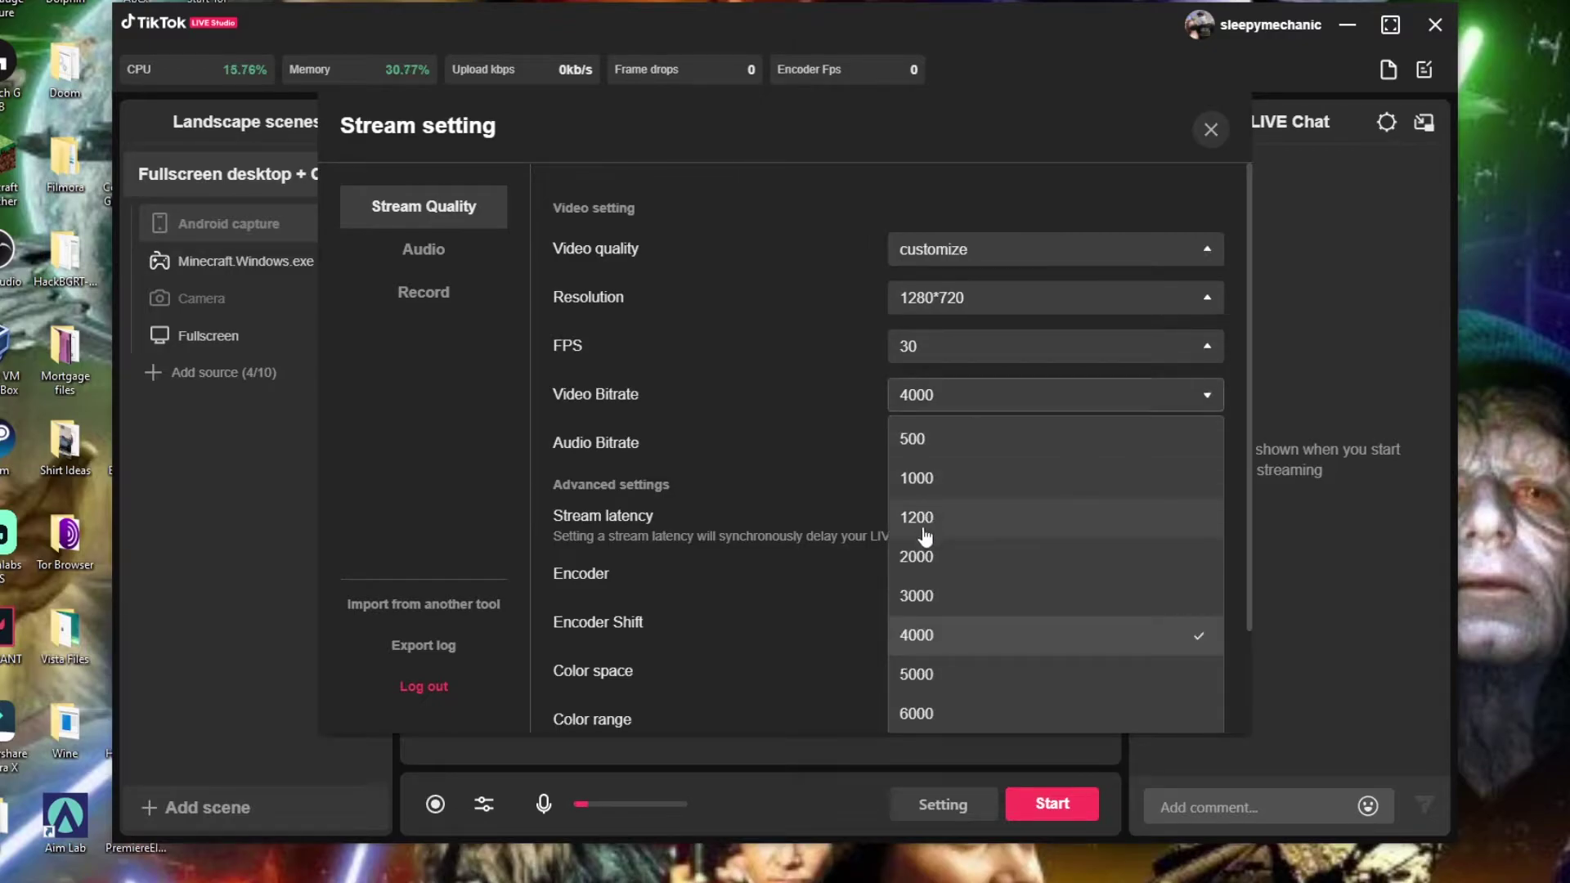
pyautogui.click(923, 559)
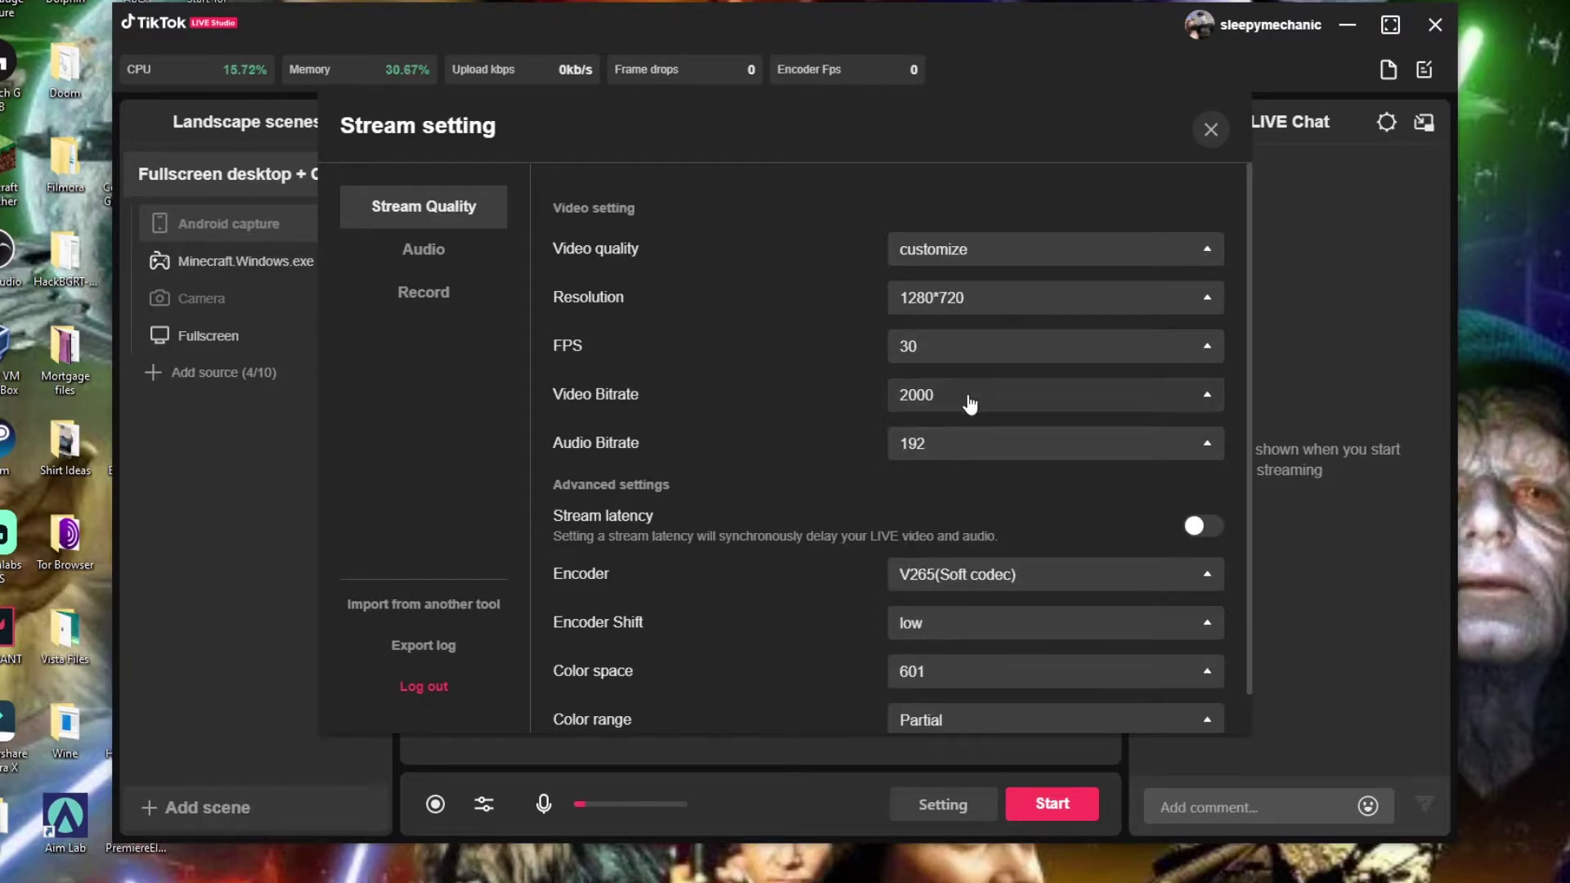
pyautogui.click(967, 400)
pyautogui.click(934, 559)
pyautogui.click(963, 396)
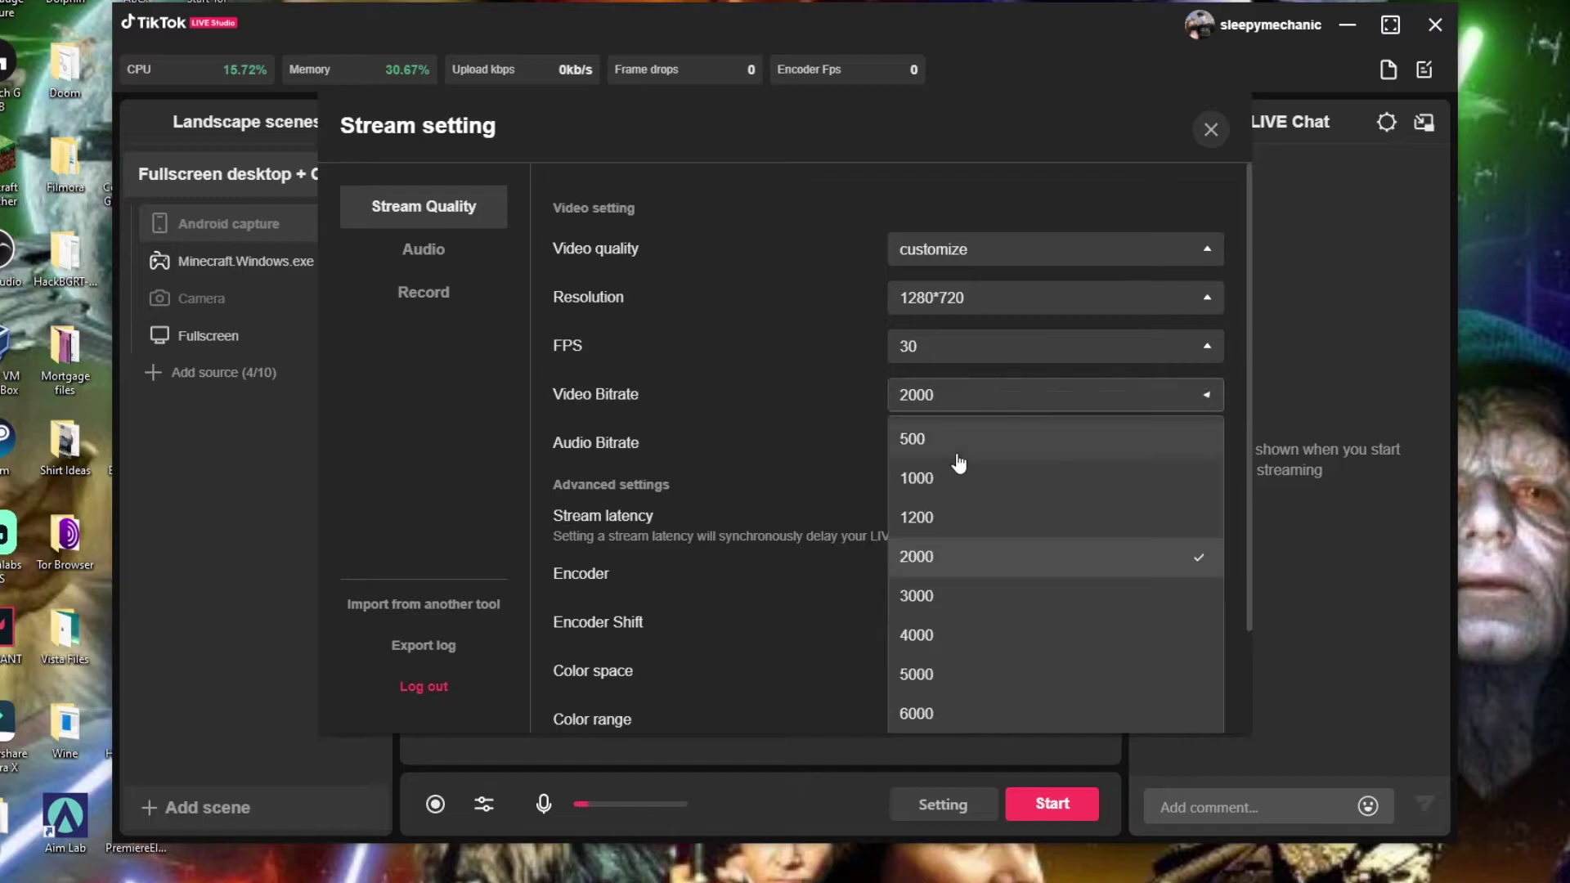
pyautogui.click(939, 594)
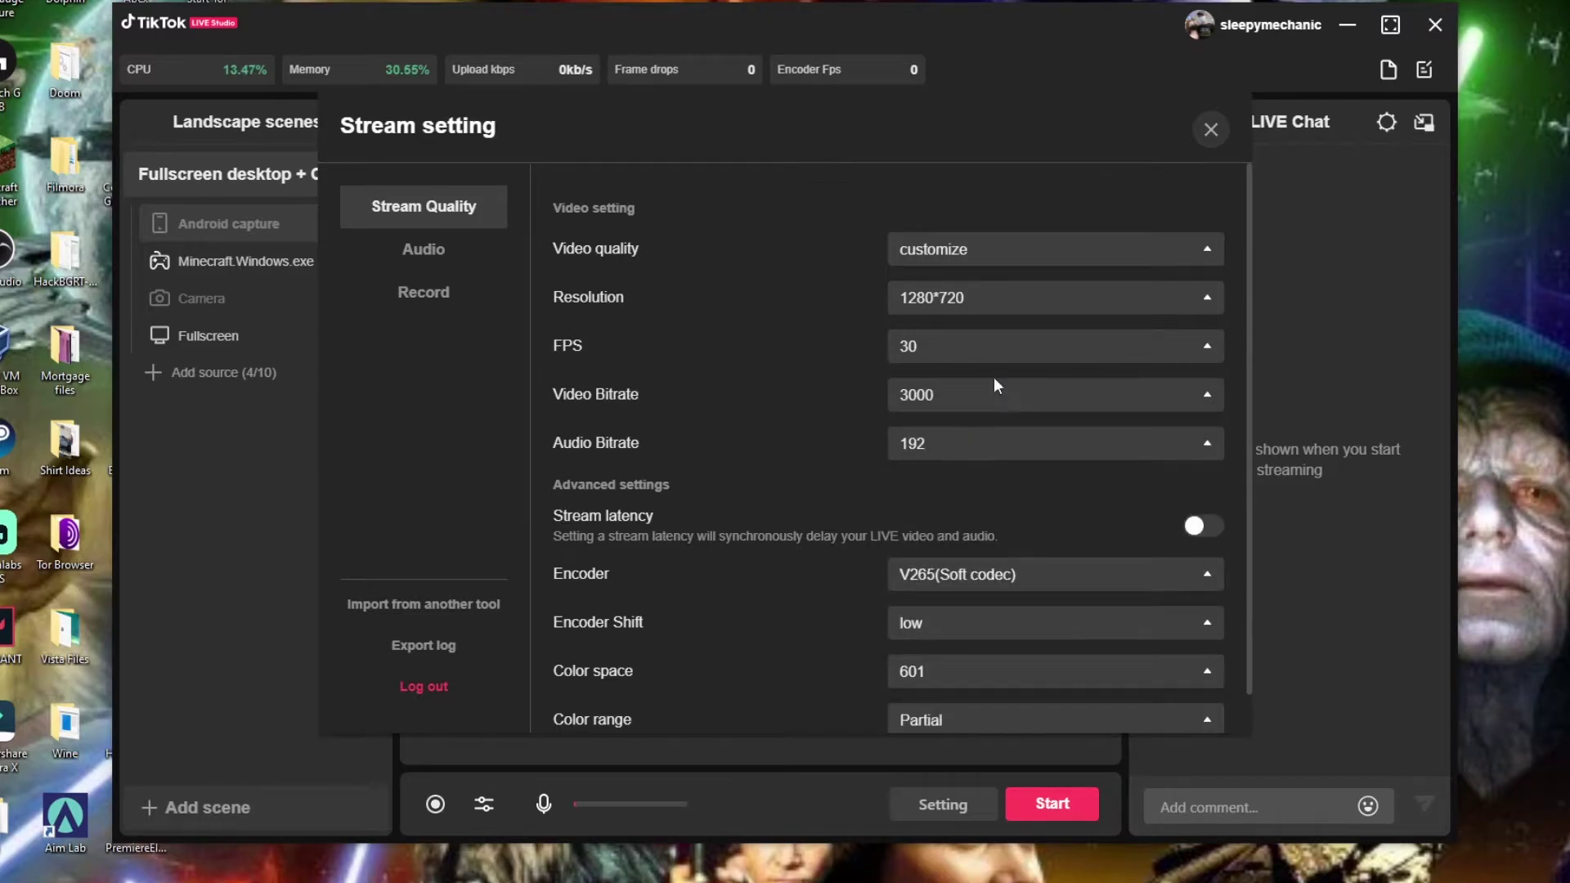
pyautogui.scroll(-1, 993, 380)
# Keep the Acer monitor as speaker output and lower its volume to about two-thirds.
pyautogui.click(418, 248)
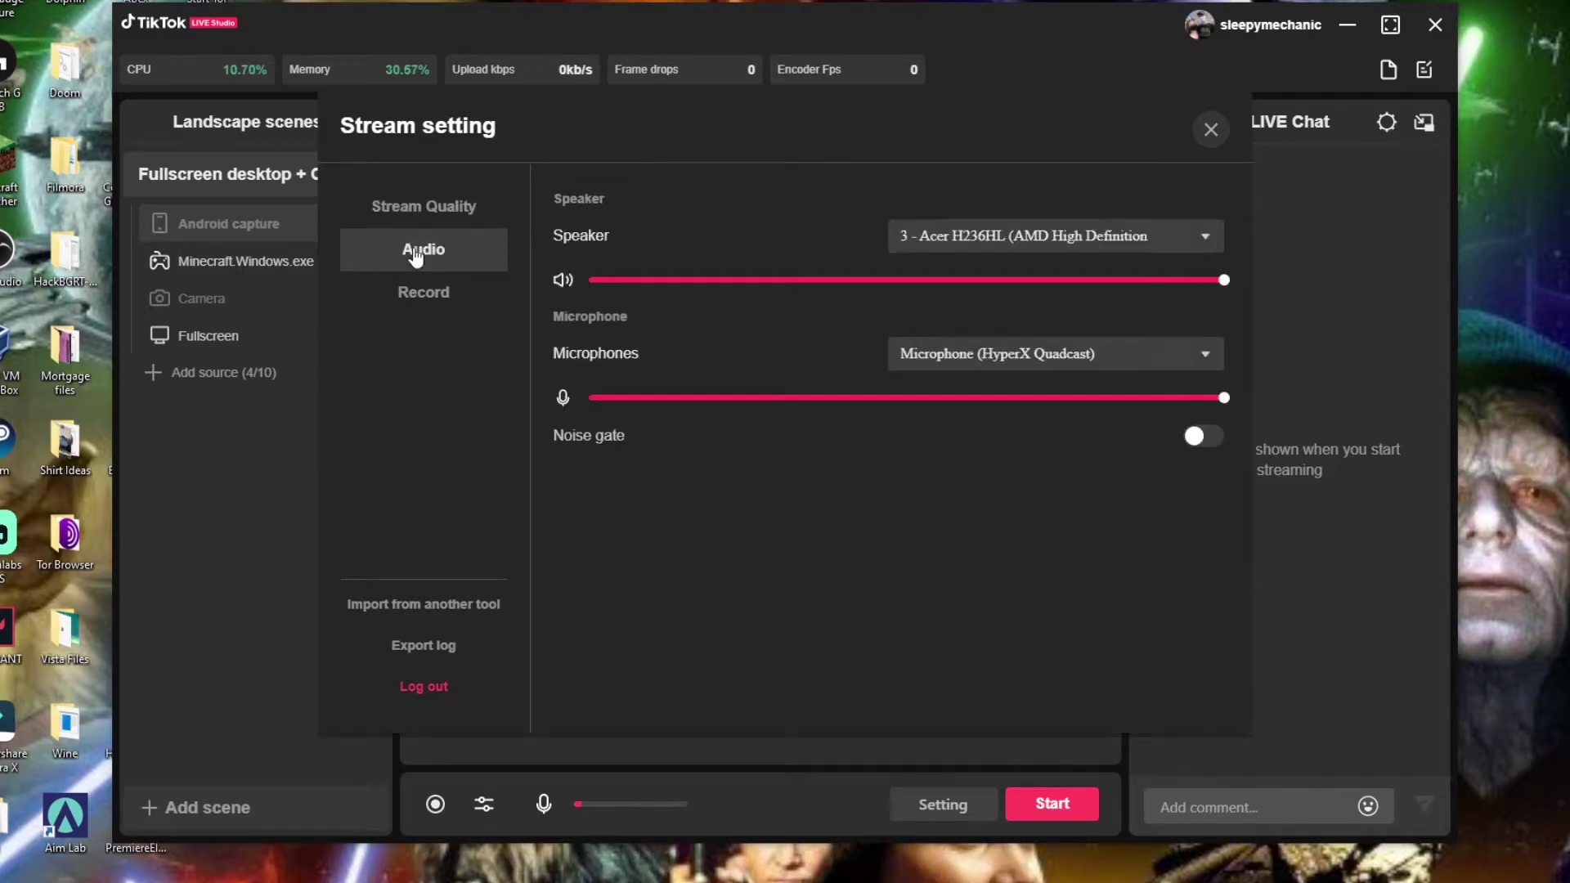
pyautogui.click(986, 247)
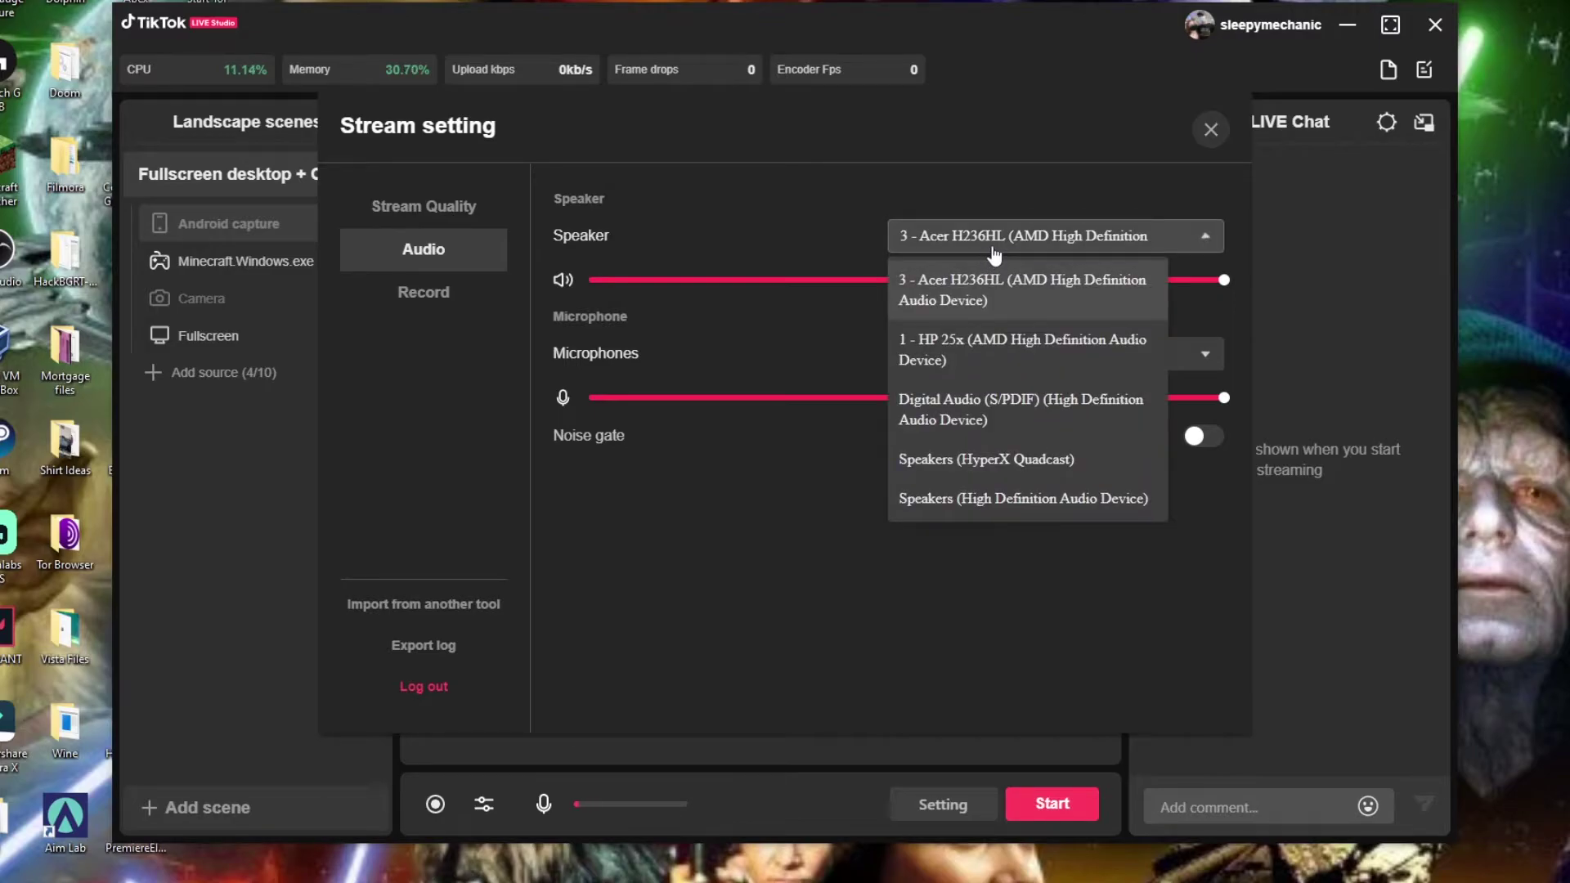
pyautogui.click(994, 253)
pyautogui.moveTo(1223, 279); pyautogui.dragTo(1014, 280)
pyautogui.click(1218, 406)
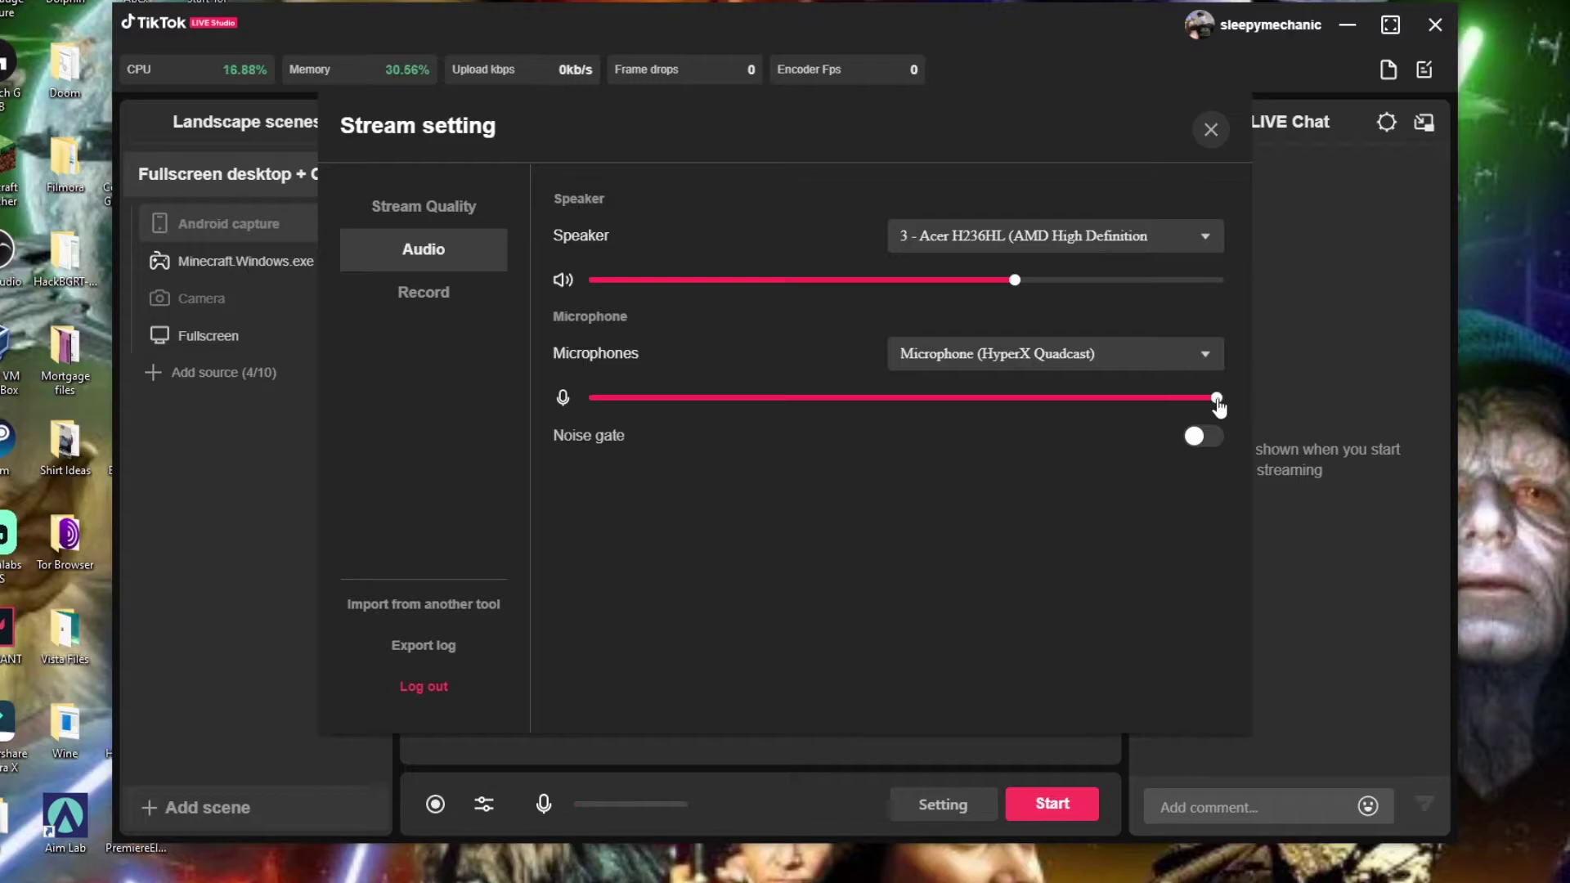
# Keep the HyperX Quadcast microphone selected and leave the noise gate off.
pyautogui.click(1112, 362)
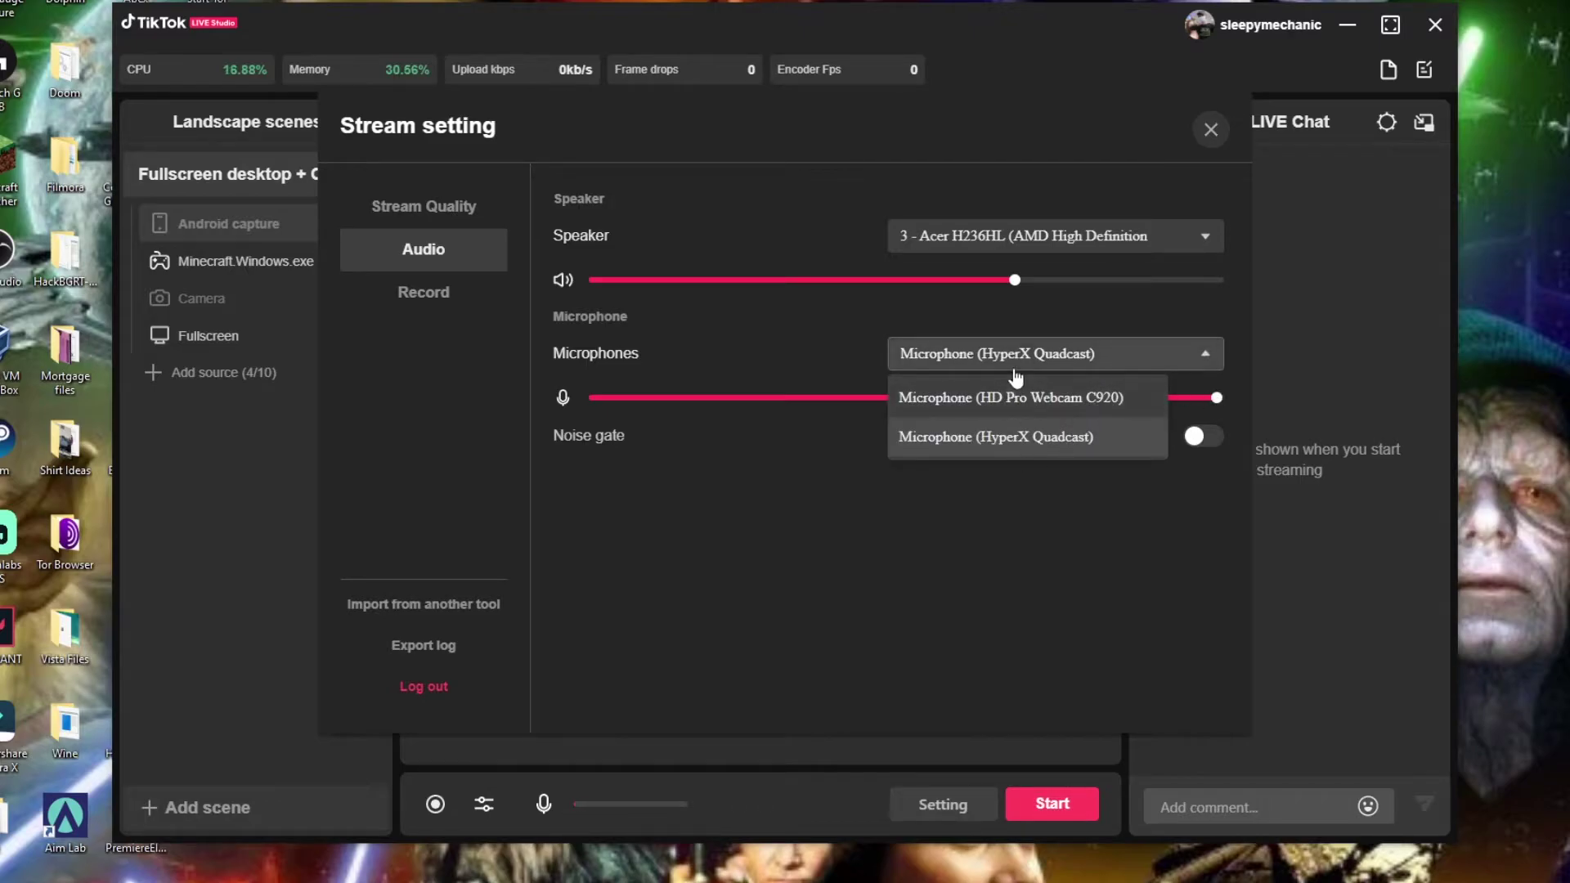
pyautogui.click(1057, 354)
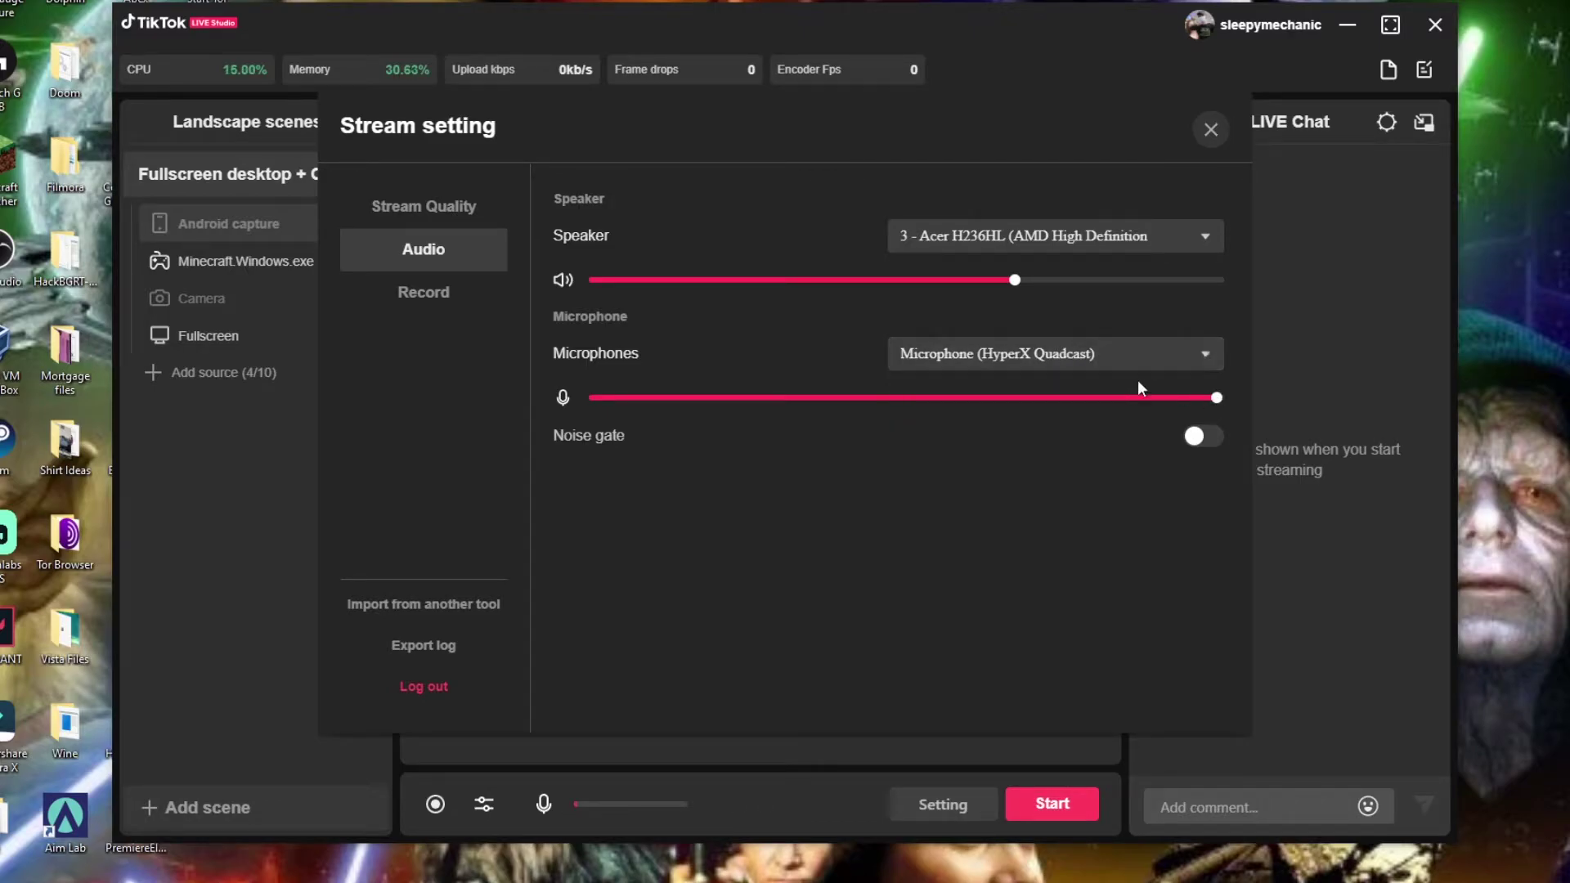
pyautogui.click(1192, 437)
pyautogui.click(1203, 442)
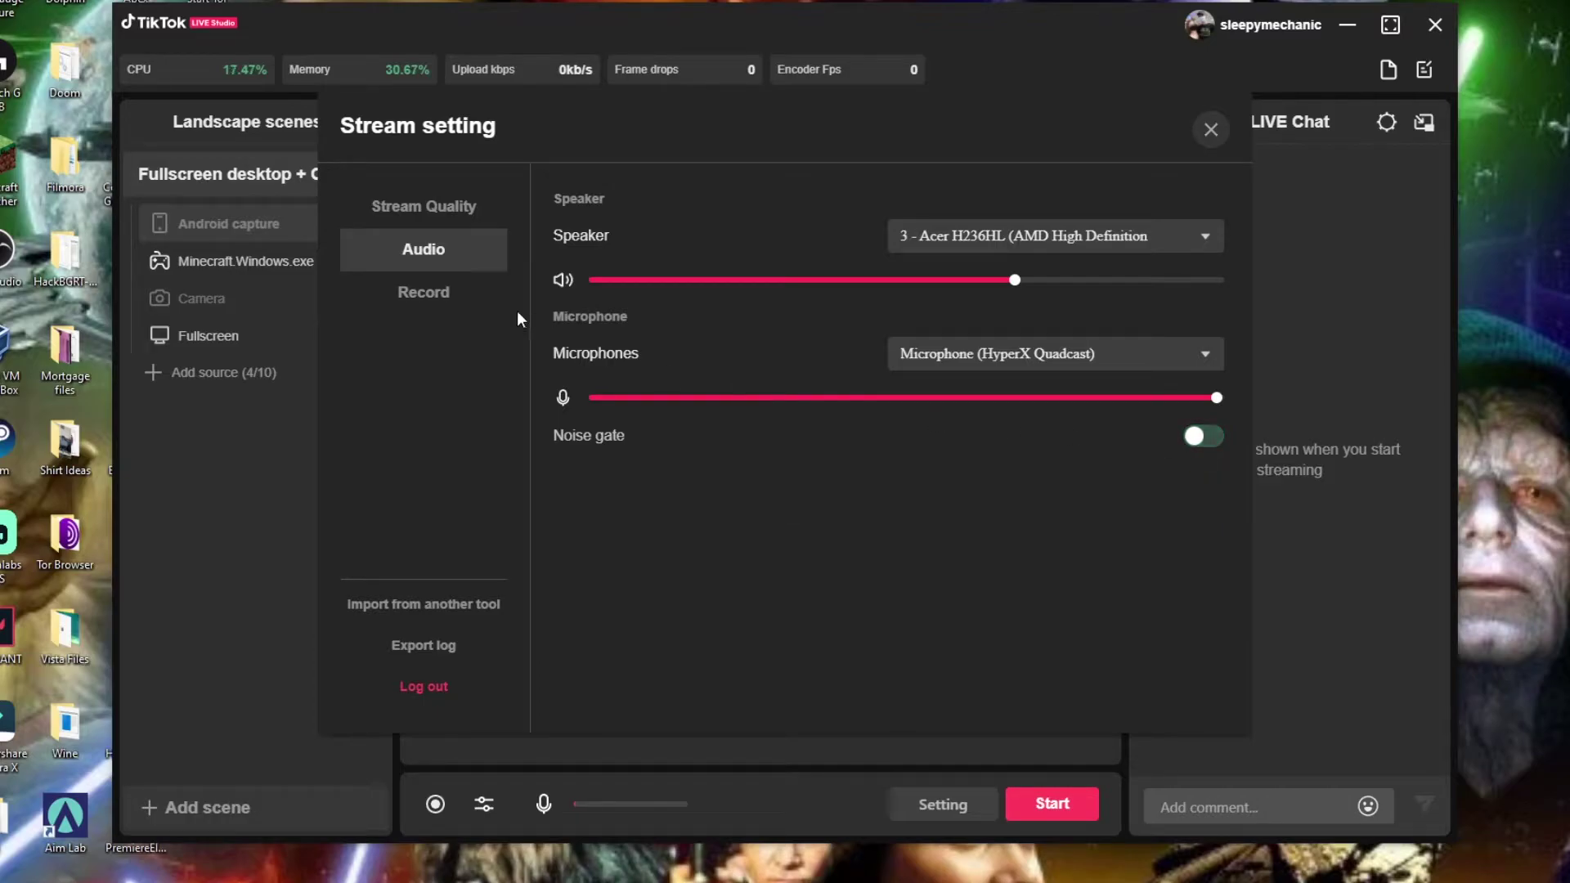
# Keep mp4 as the recording format in the Record settings.
pyautogui.click(455, 304)
pyautogui.click(1058, 328)
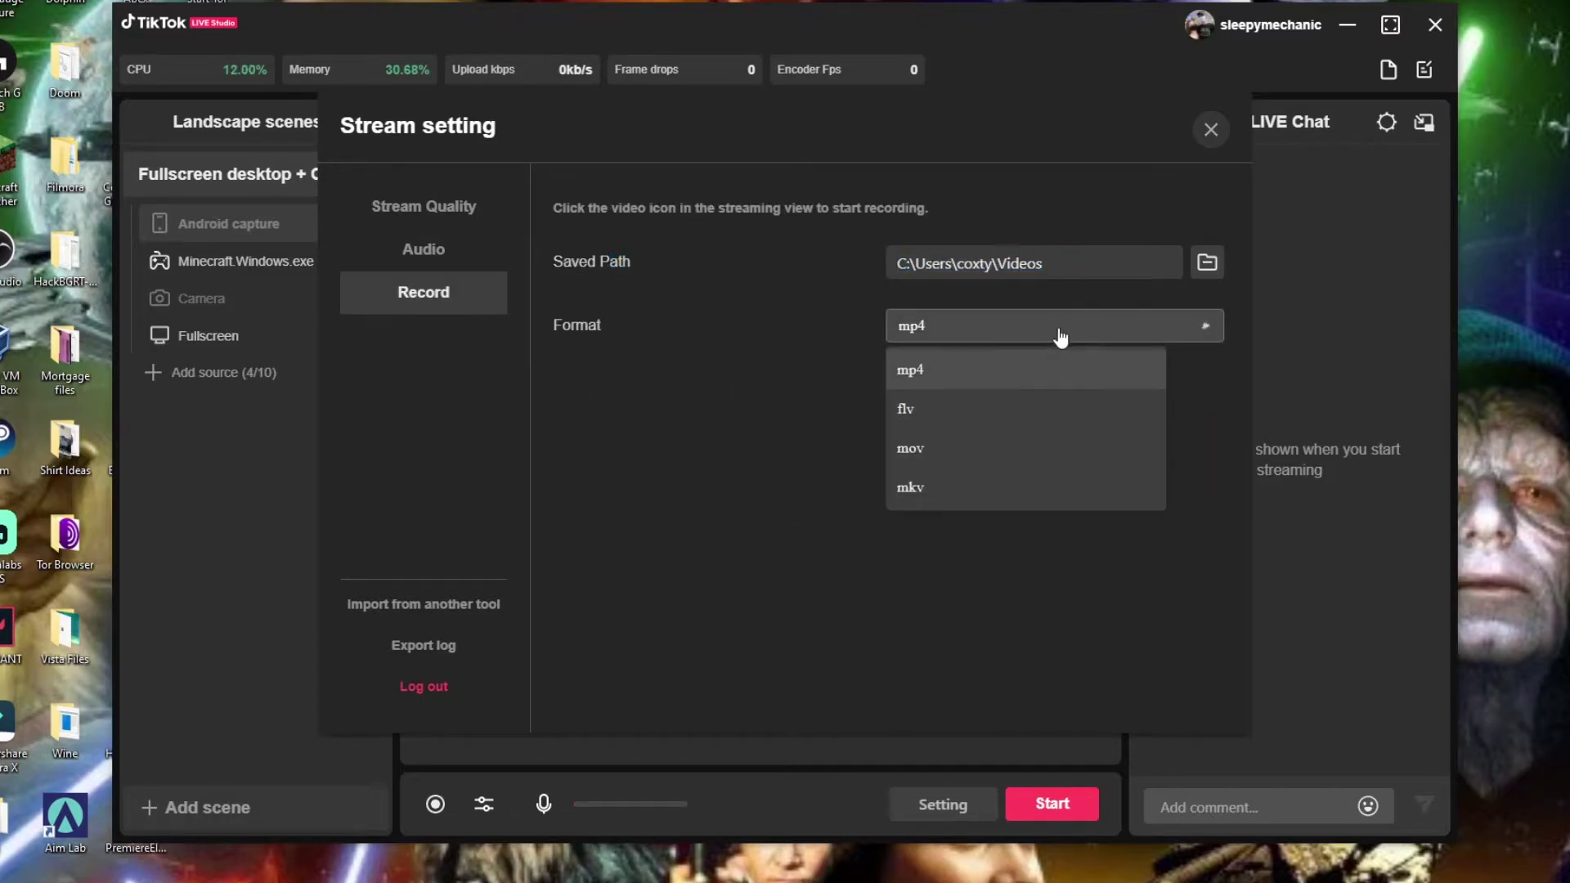
pyautogui.click(965, 347)
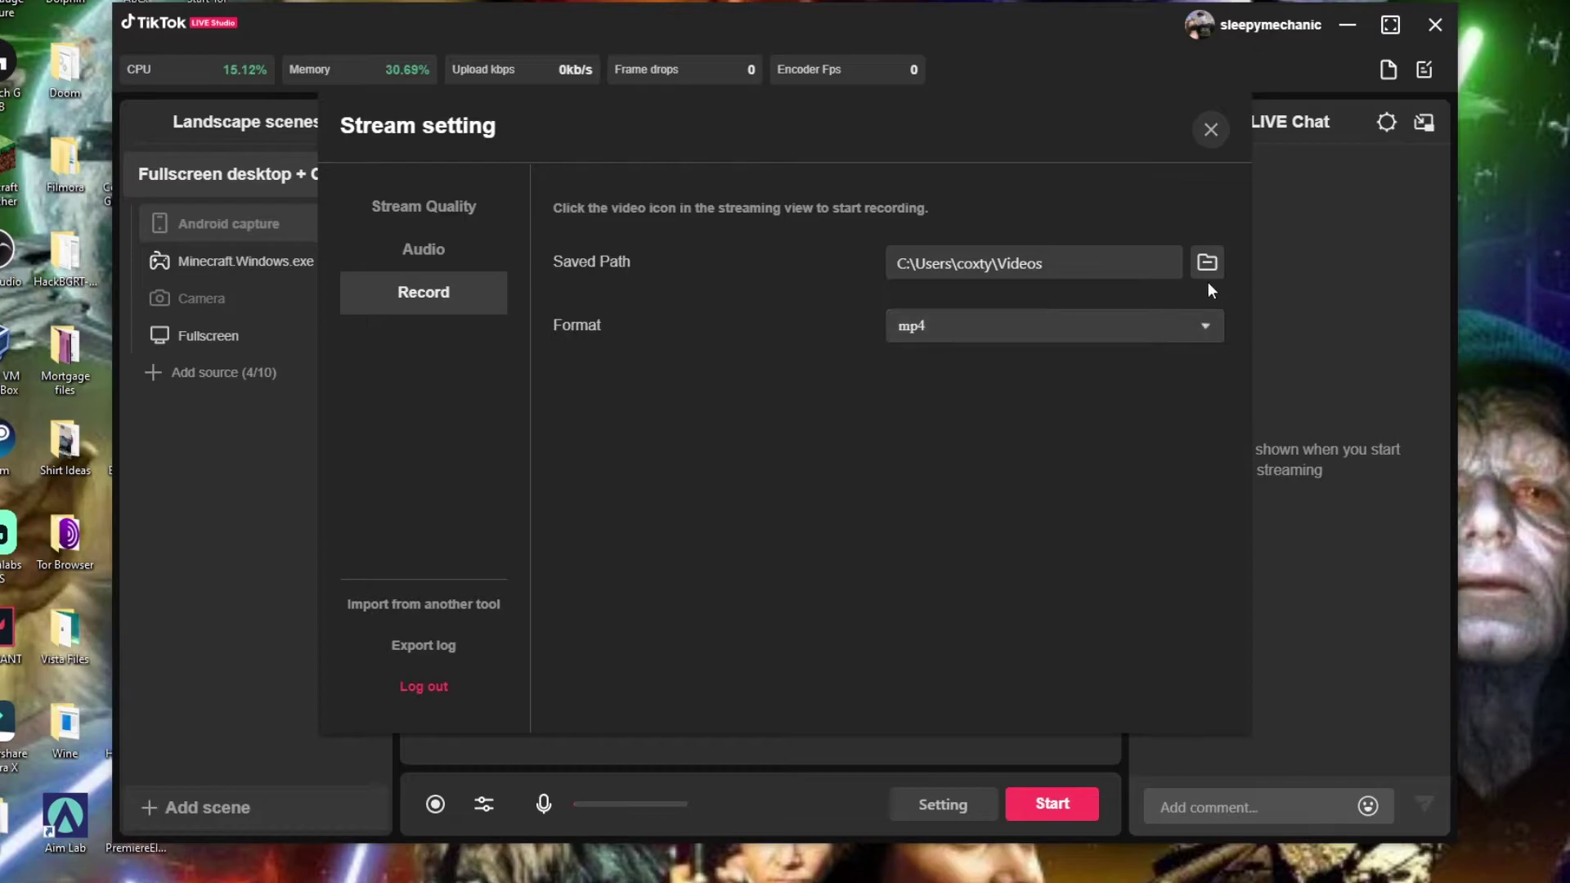
pyautogui.click(891, 327)
pyautogui.click(908, 368)
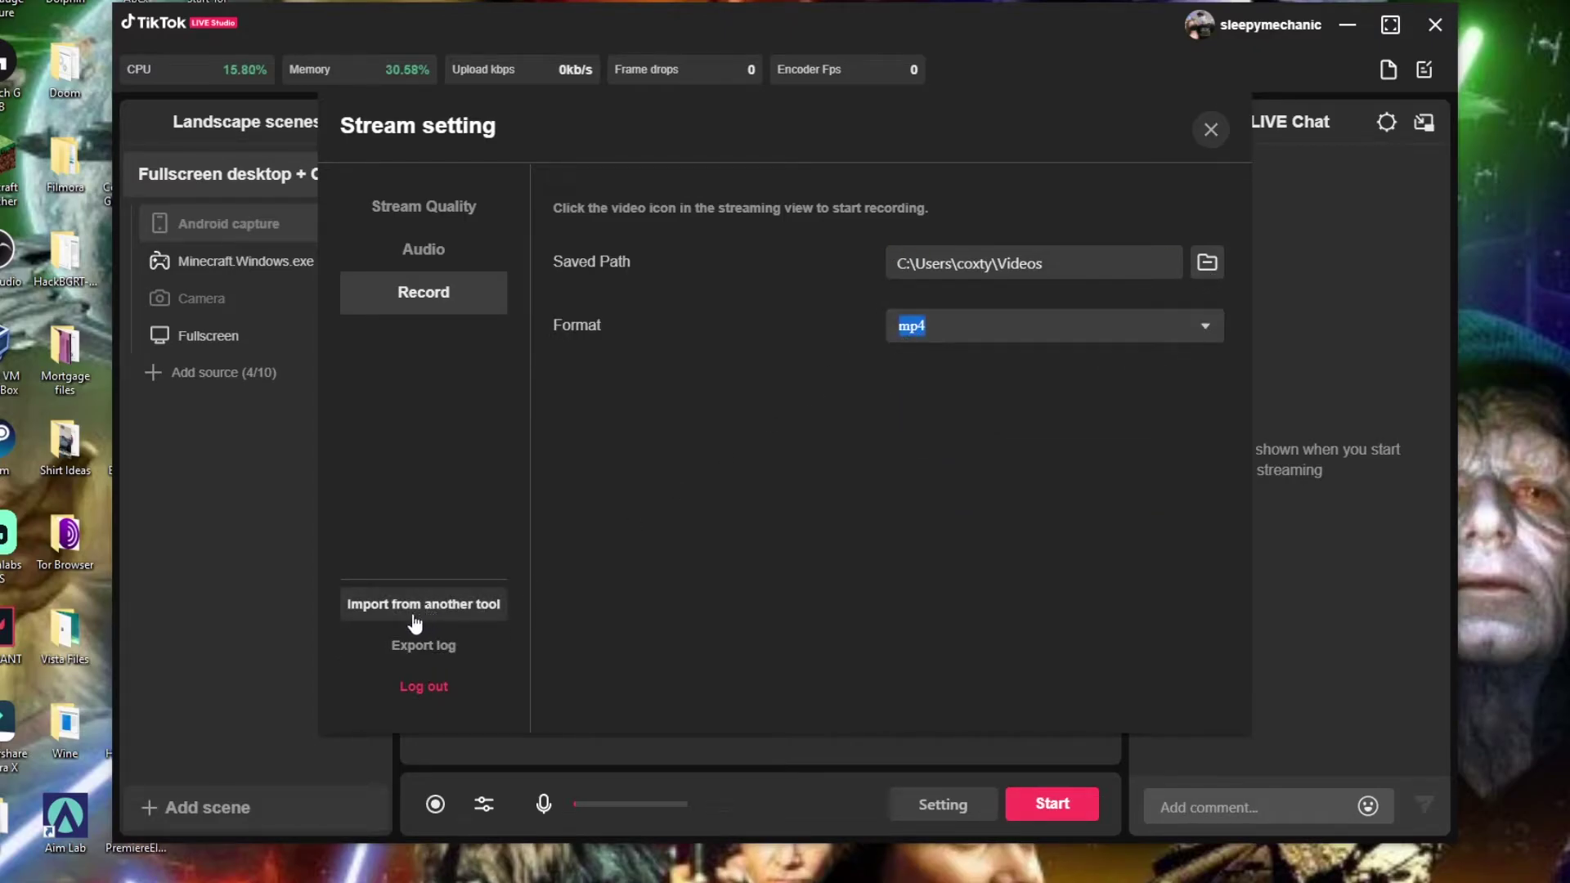
# Cancel the settings import and close the Stream setting window.
pyautogui.click(437, 604)
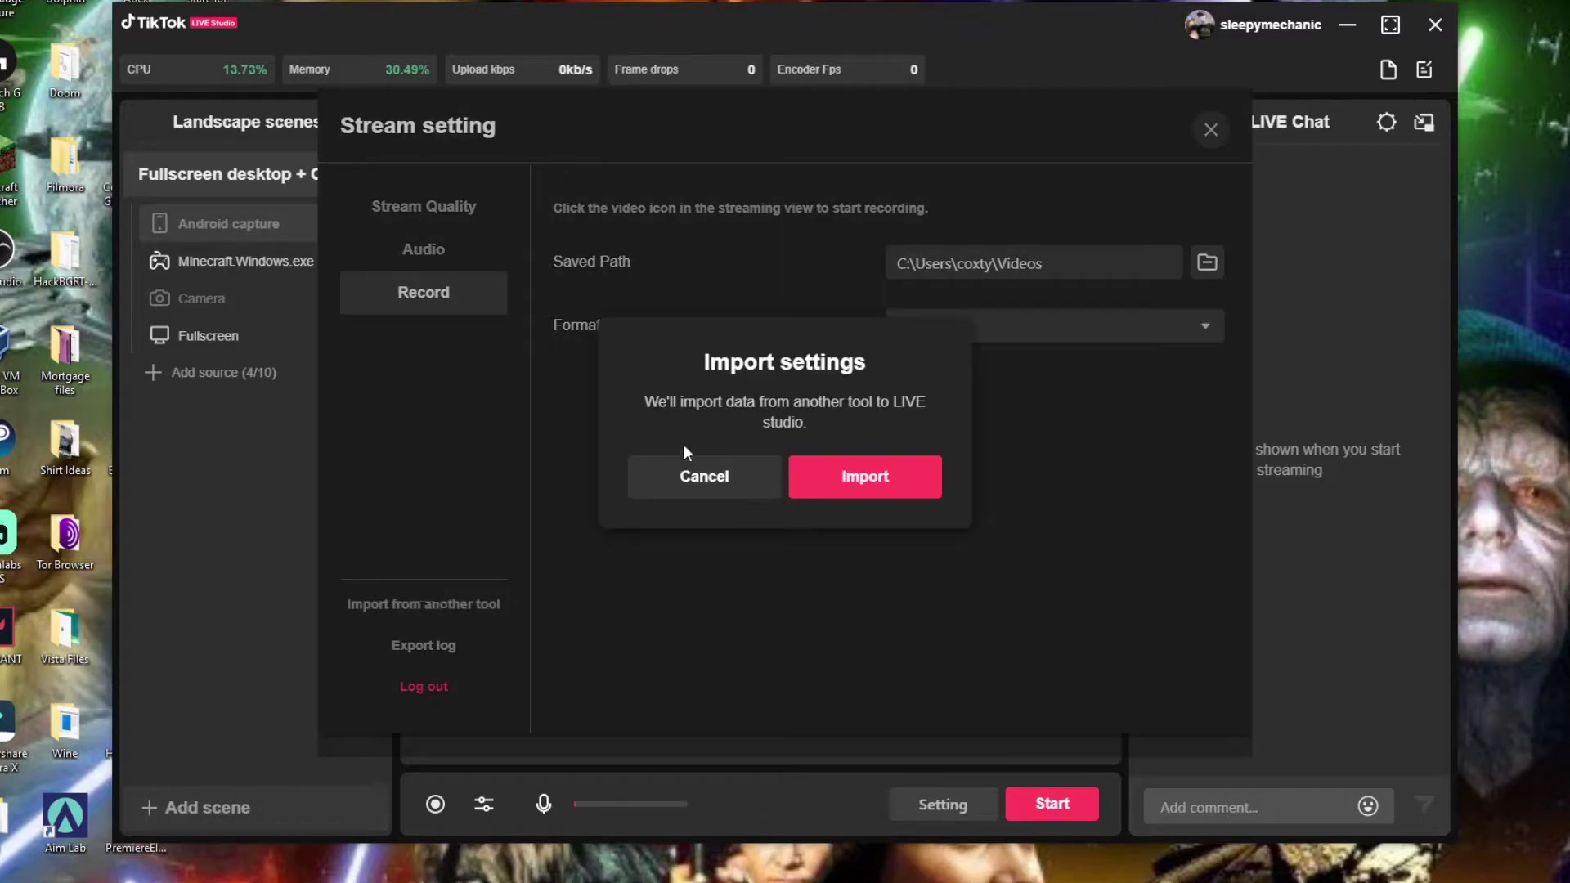
pyautogui.click(737, 483)
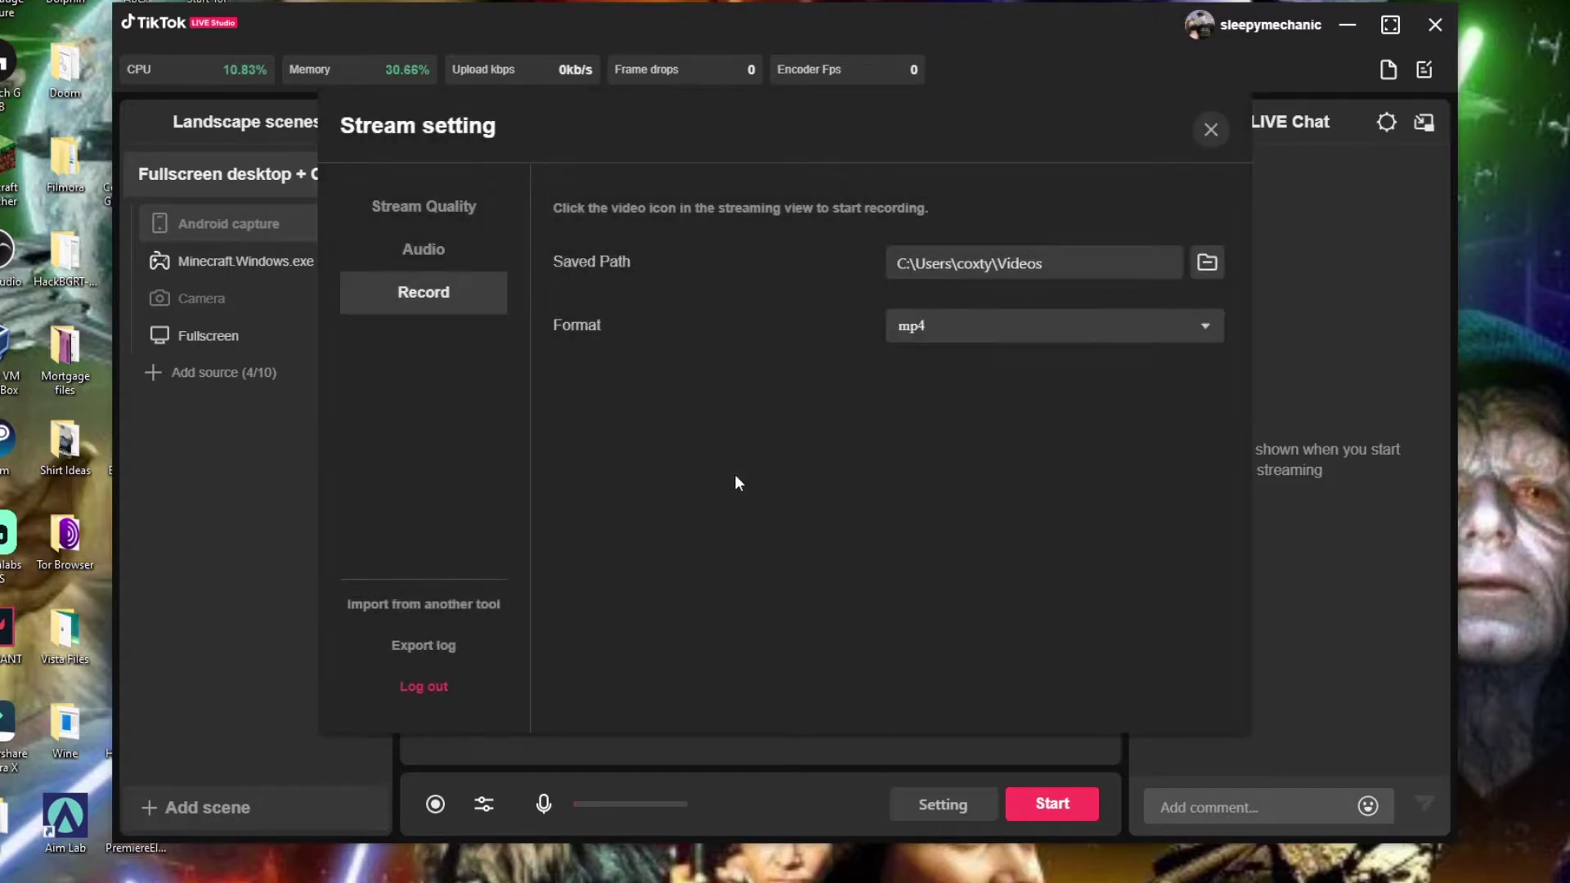
pyautogui.click(1211, 131)
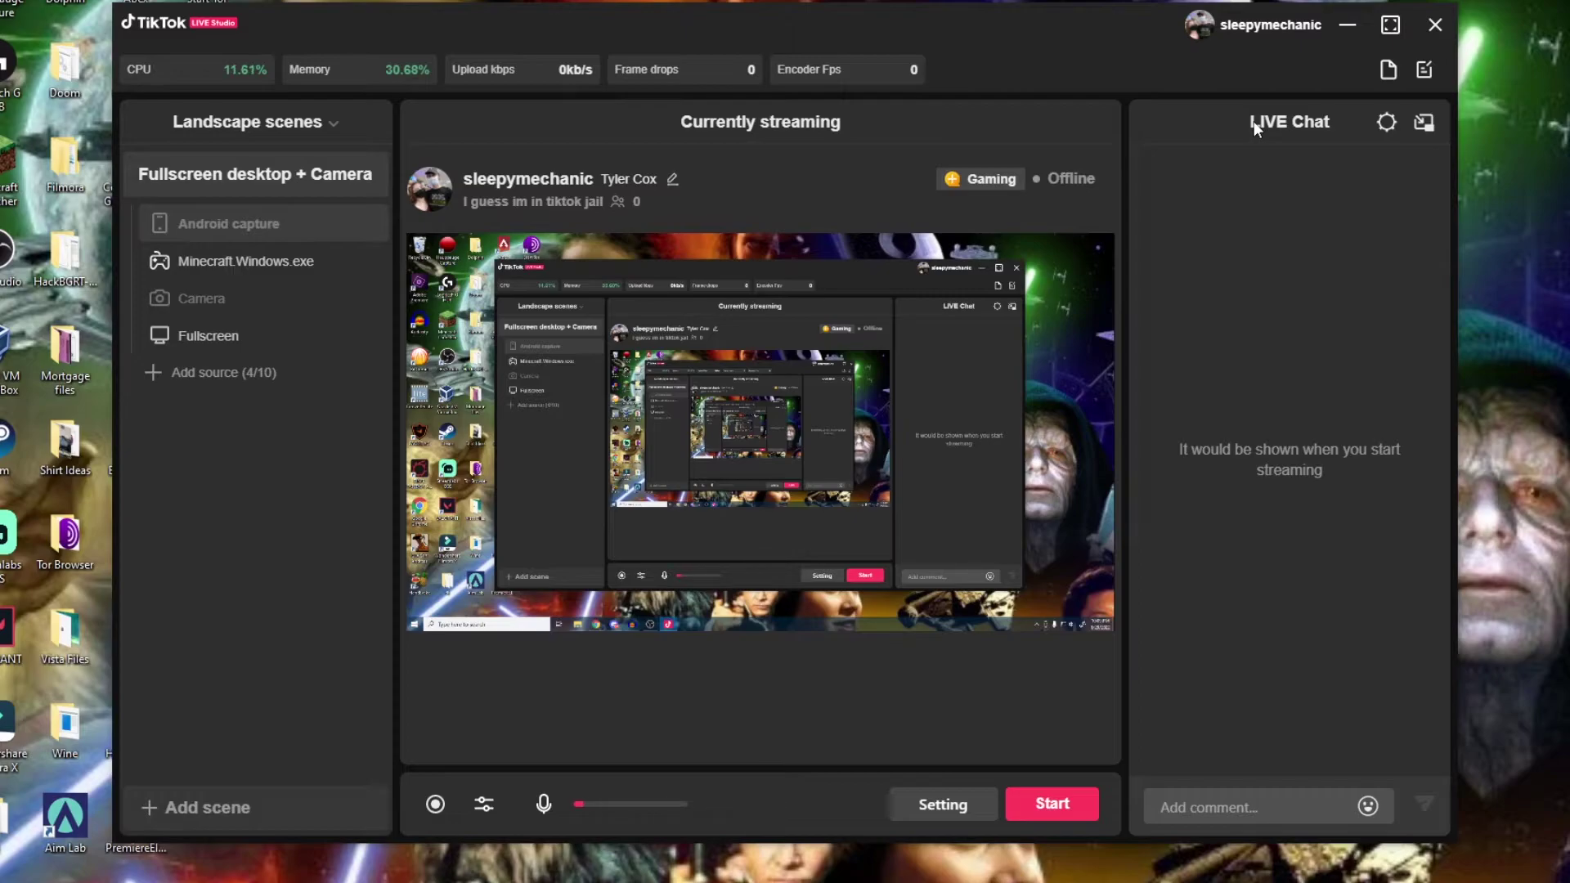
# Review the LIVE Chat options, leaving gifts and comments on and checking the keyword filter.
pyautogui.click(1385, 124)
pyautogui.click(1369, 175)
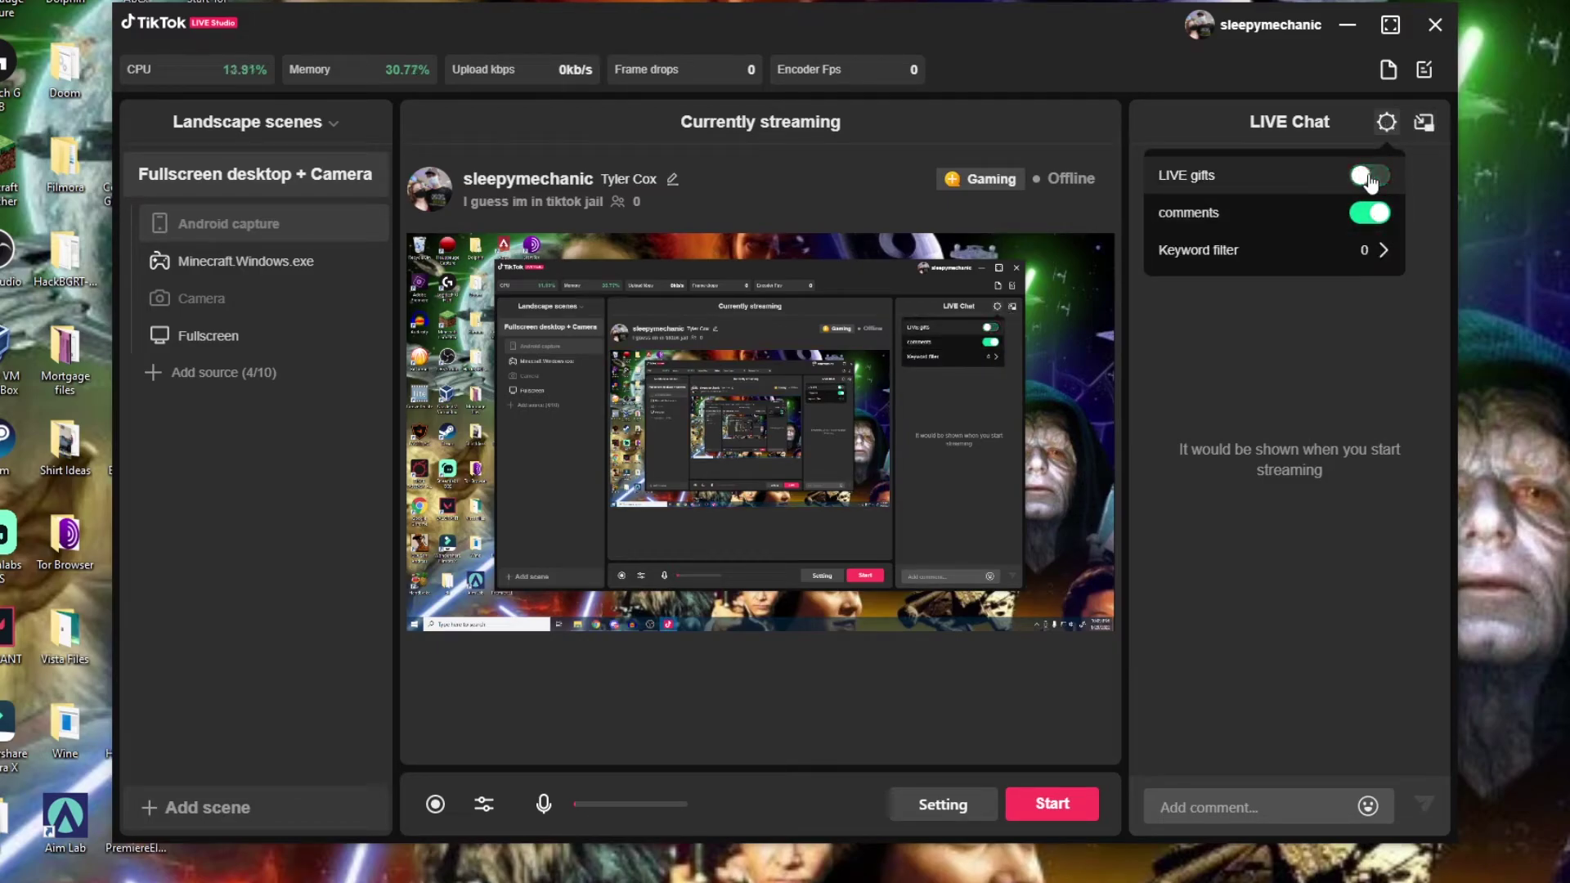
pyautogui.click(1369, 175)
pyautogui.click(1372, 214)
pyautogui.click(1371, 214)
pyautogui.click(1380, 251)
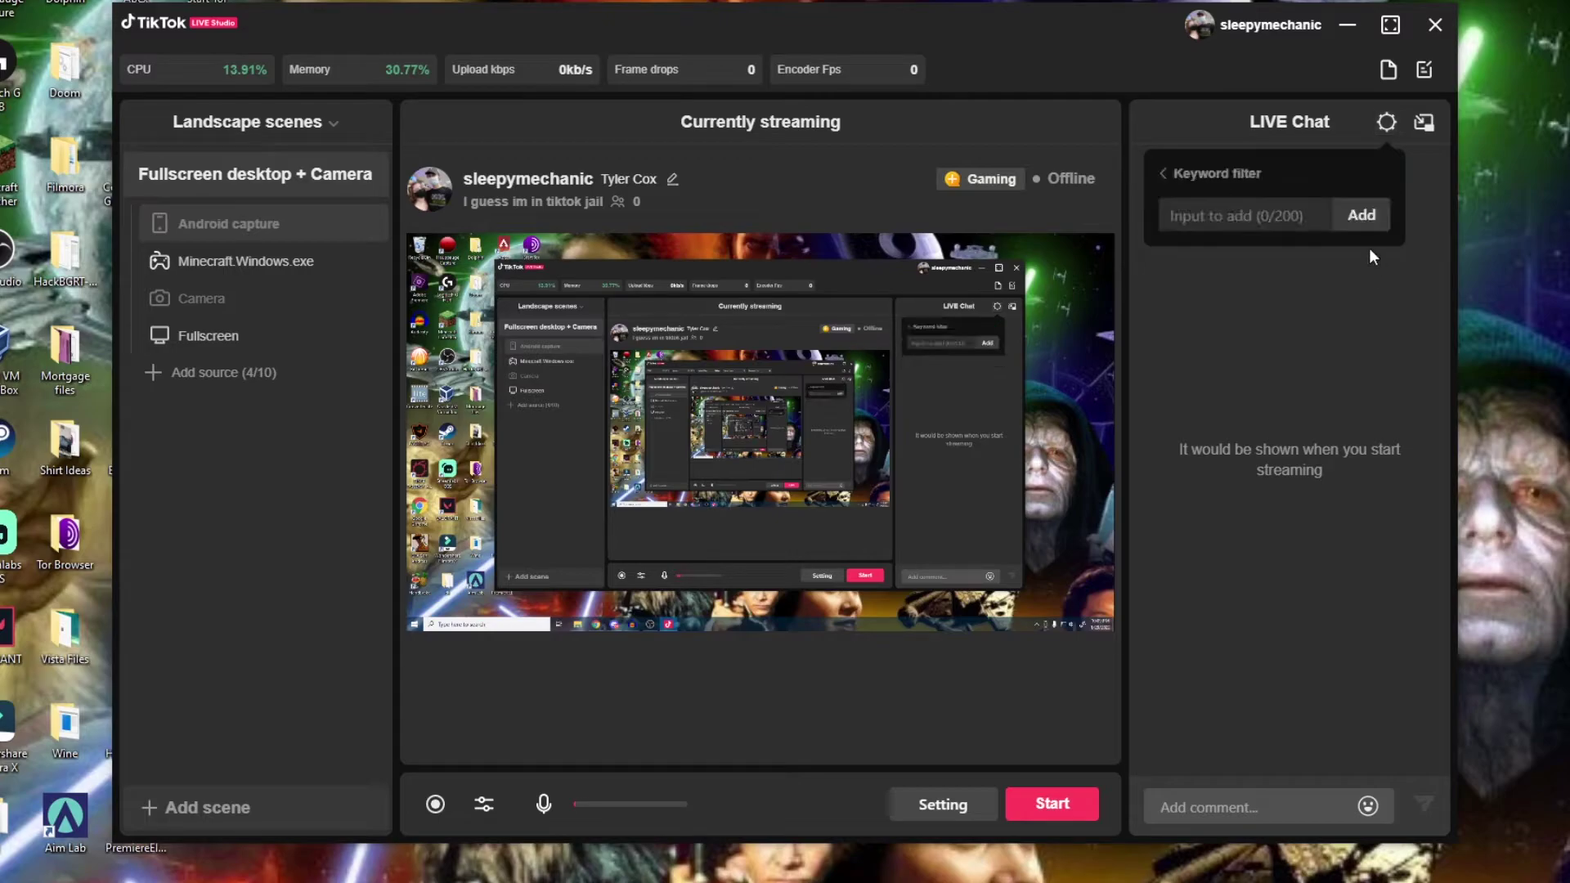
pyautogui.click(1162, 174)
pyautogui.click(1249, 307)
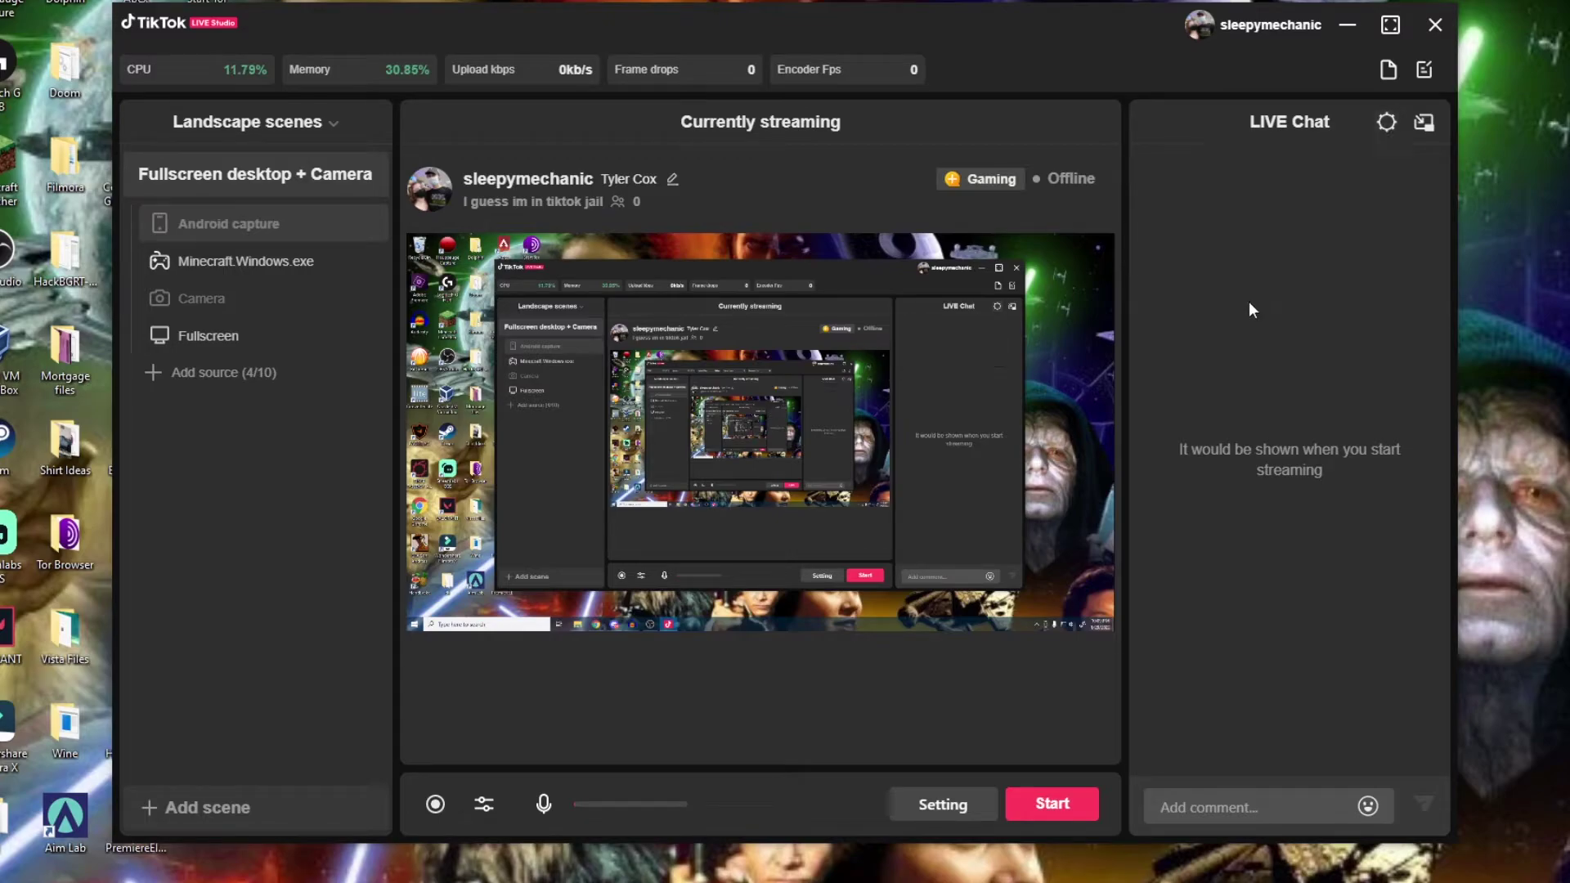
# Pop the chat out to the screen's top-right corner and shift the studio window left.
pyautogui.click(1423, 124)
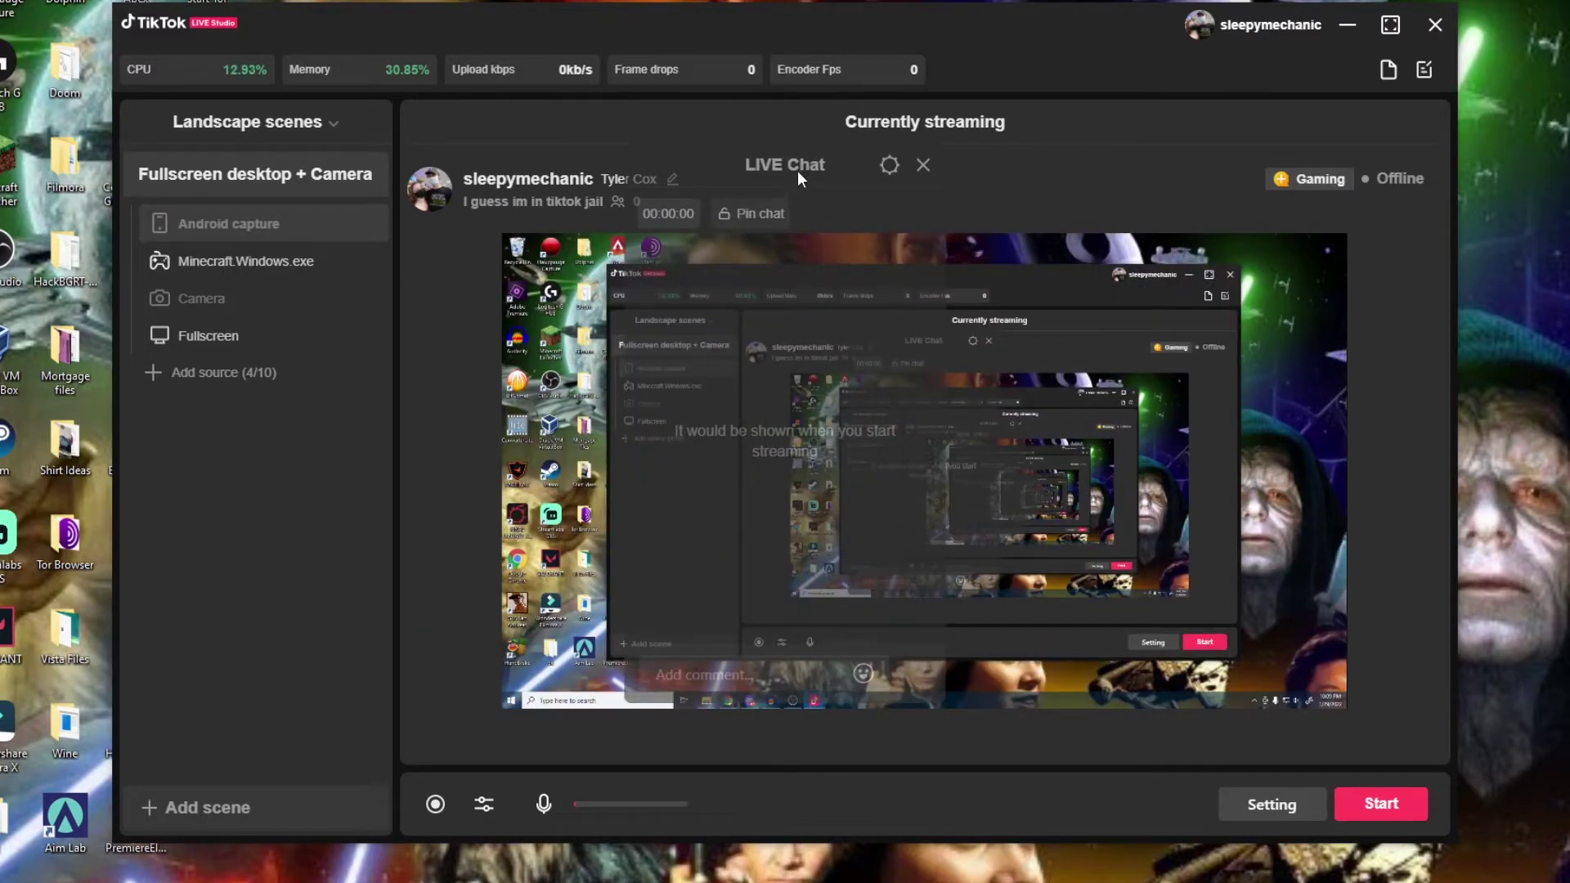
pyautogui.moveTo(799, 178); pyautogui.dragTo(1486, 2)
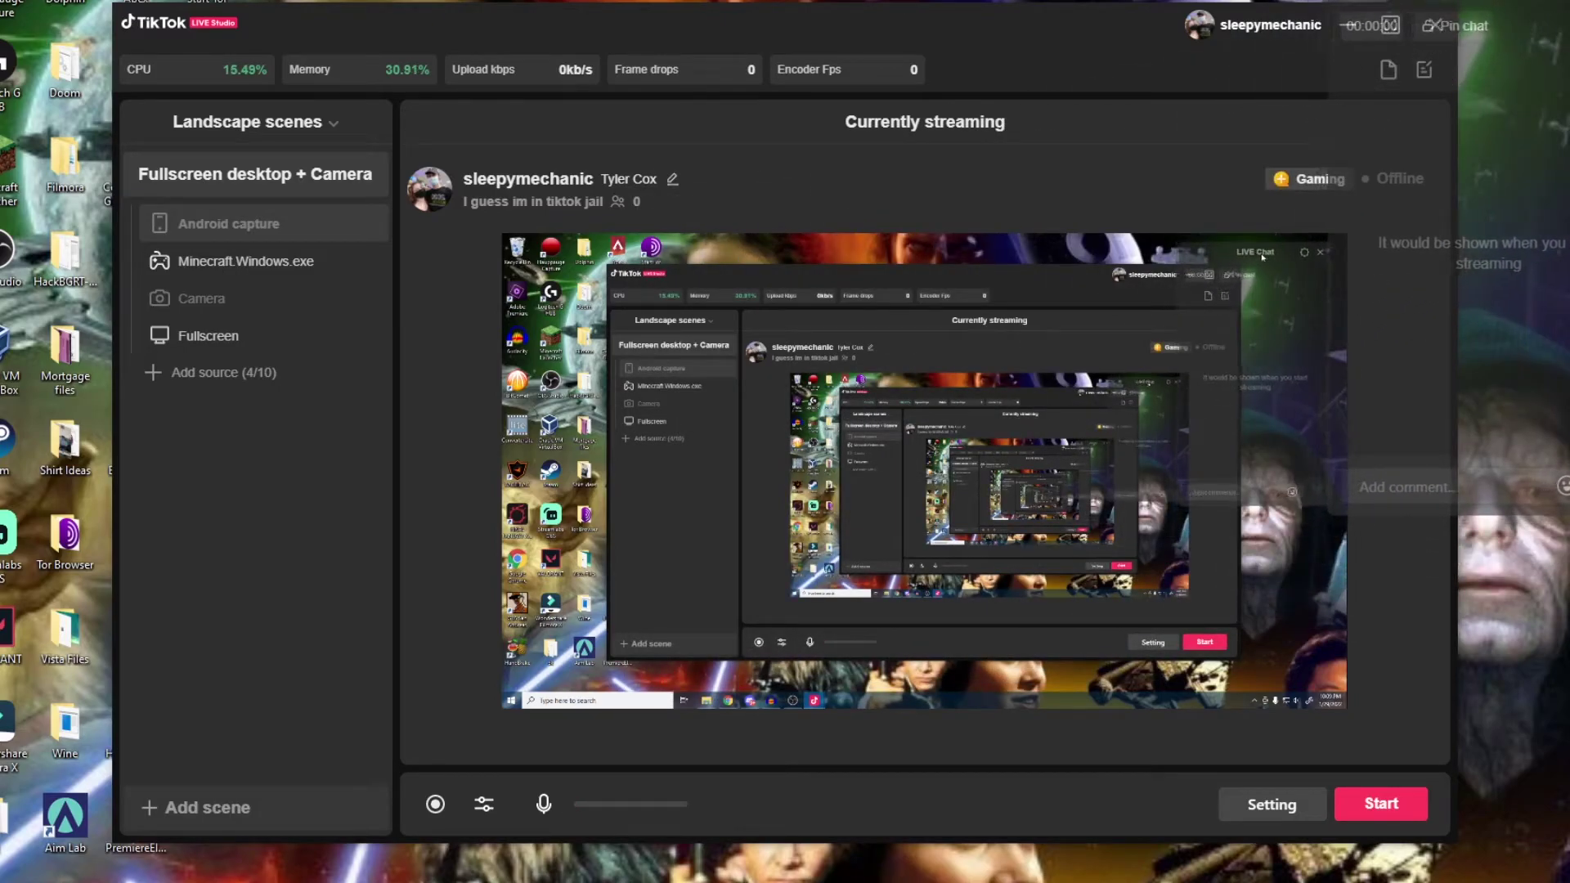
pyautogui.moveTo(1182, 31); pyautogui.dragTo(964, 47)
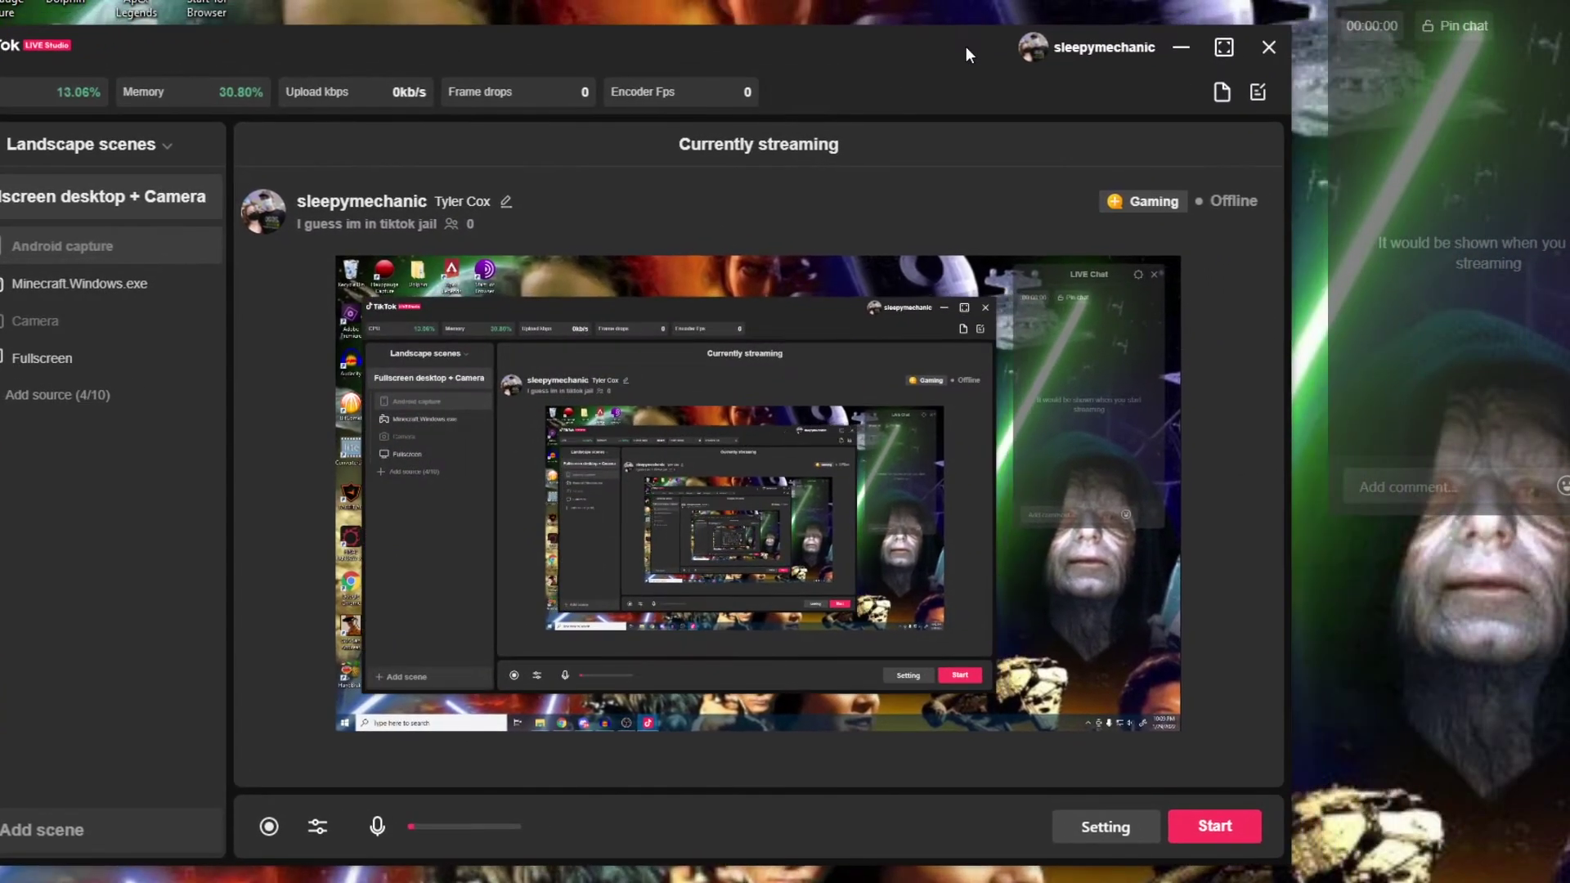
# Minimize the studio, pin the pop-out chat on top, and confirm it stays above the browser.
pyautogui.click(1190, 50)
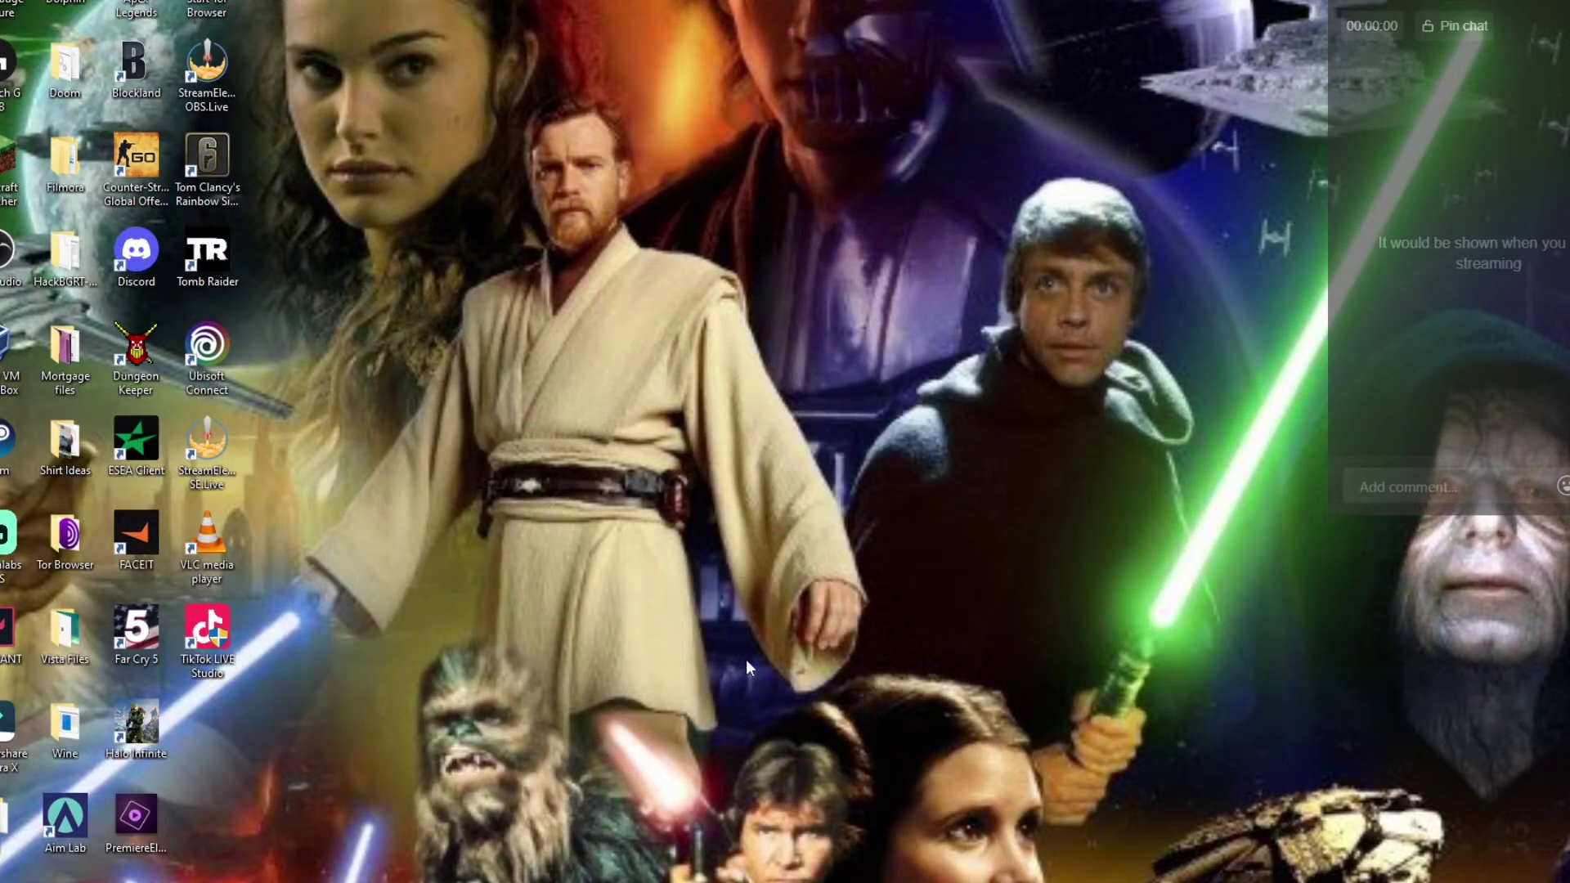
pyautogui.press('super')
pyautogui.click(1480, 34)
pyautogui.hotkey('alt', 'Tab')
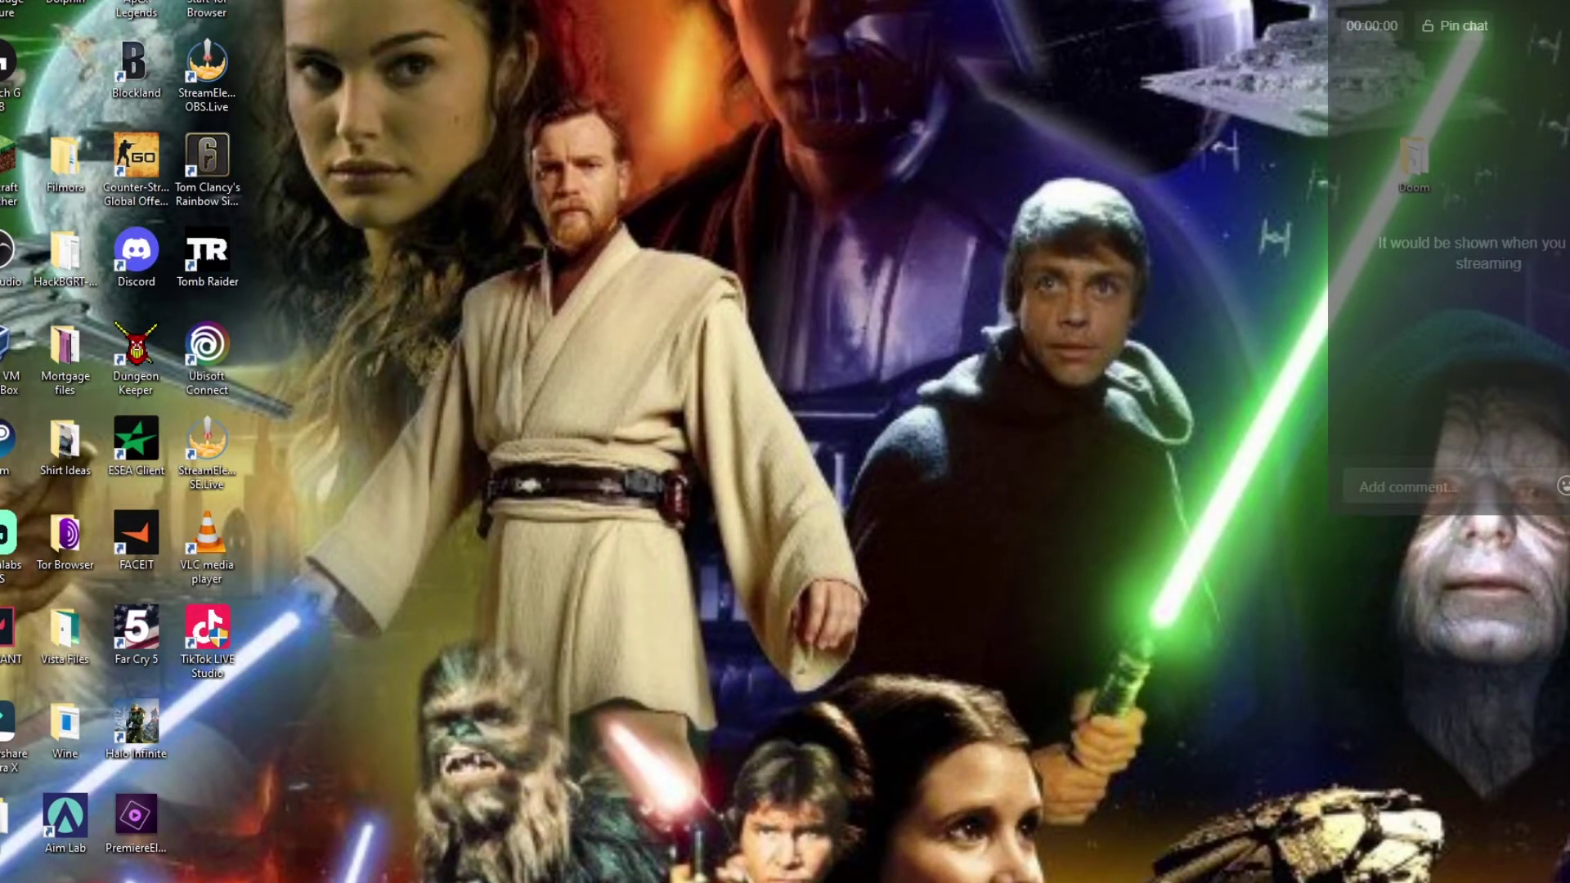
pyautogui.press('super+d')
# Restore the studio, move Camera above Minecraft.Windows.exe in the source list, and hide the camera feed.
pyautogui.click(578, 816)
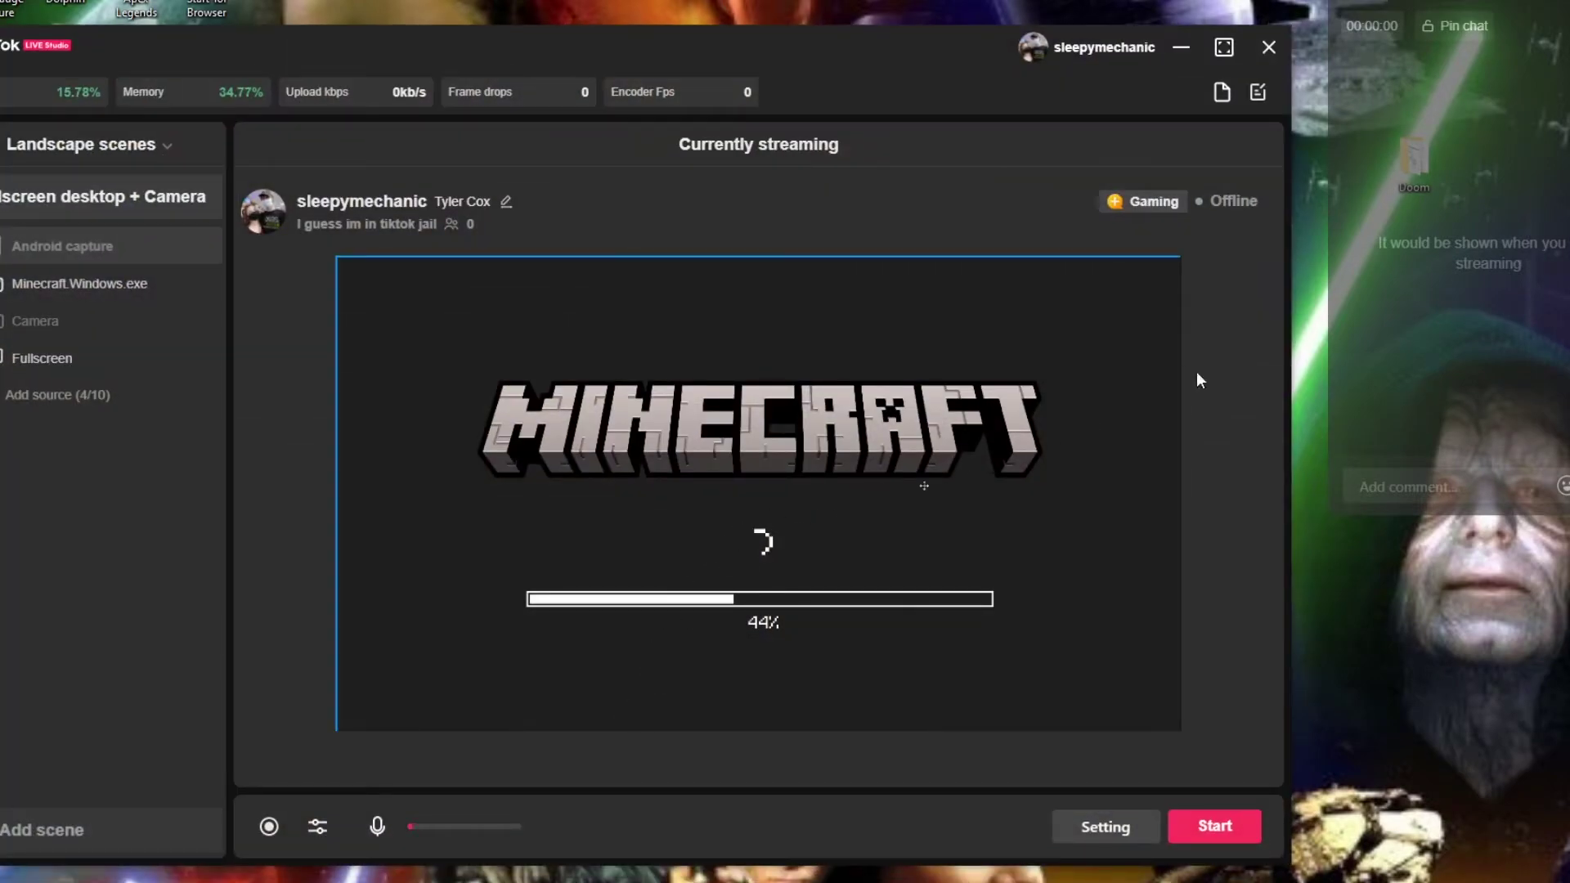
pyautogui.click(720, 365)
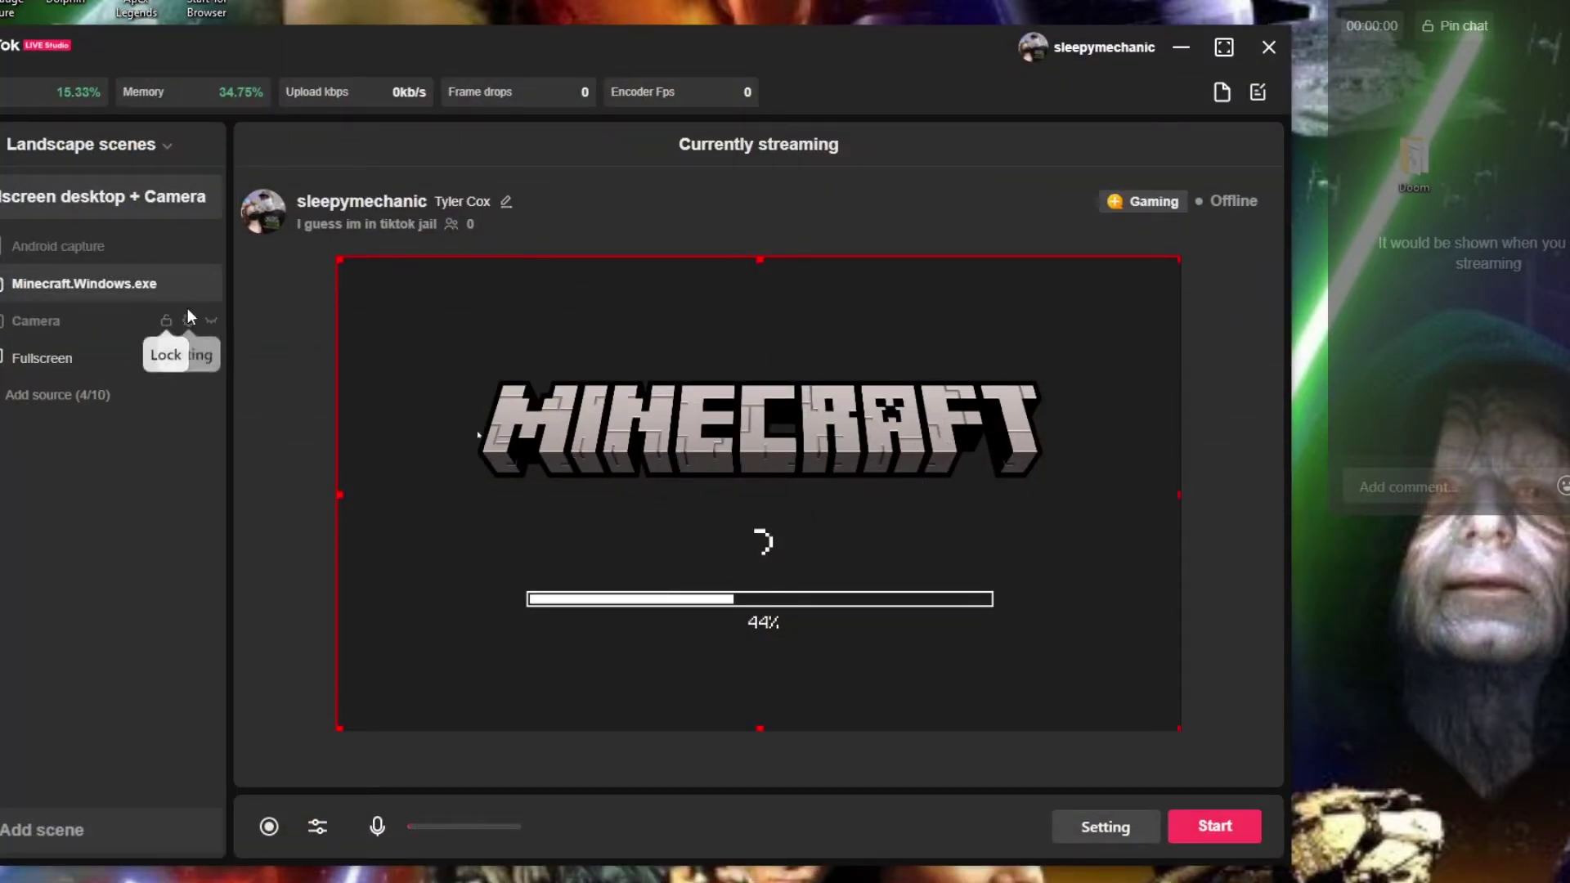
pyautogui.click(200, 320)
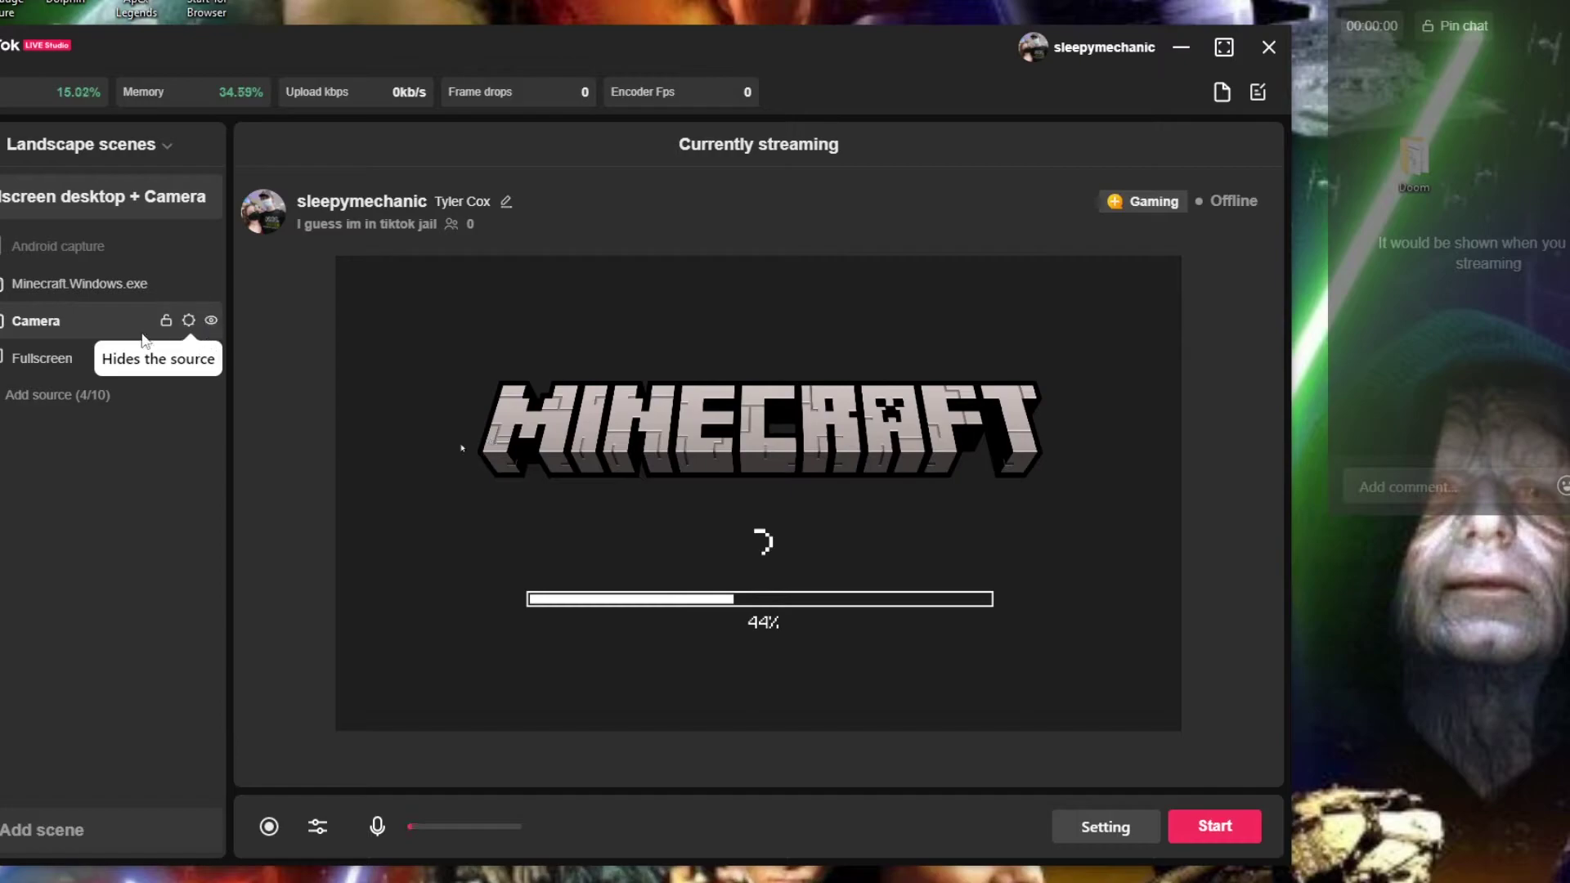
pyautogui.moveTo(142, 338); pyautogui.dragTo(85, 252)
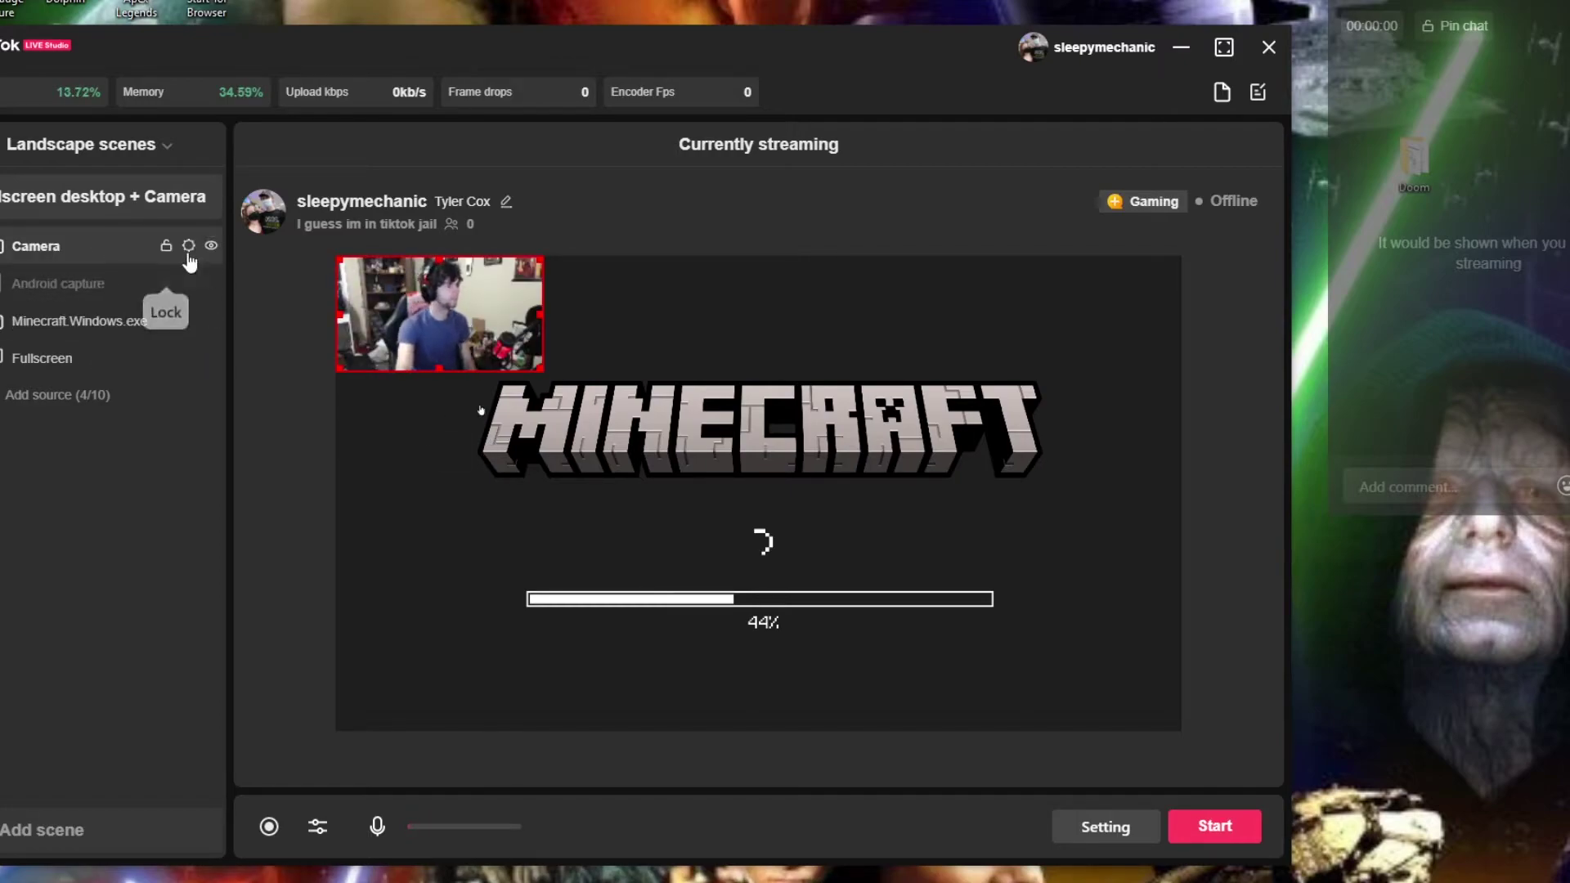
pyautogui.click(211, 245)
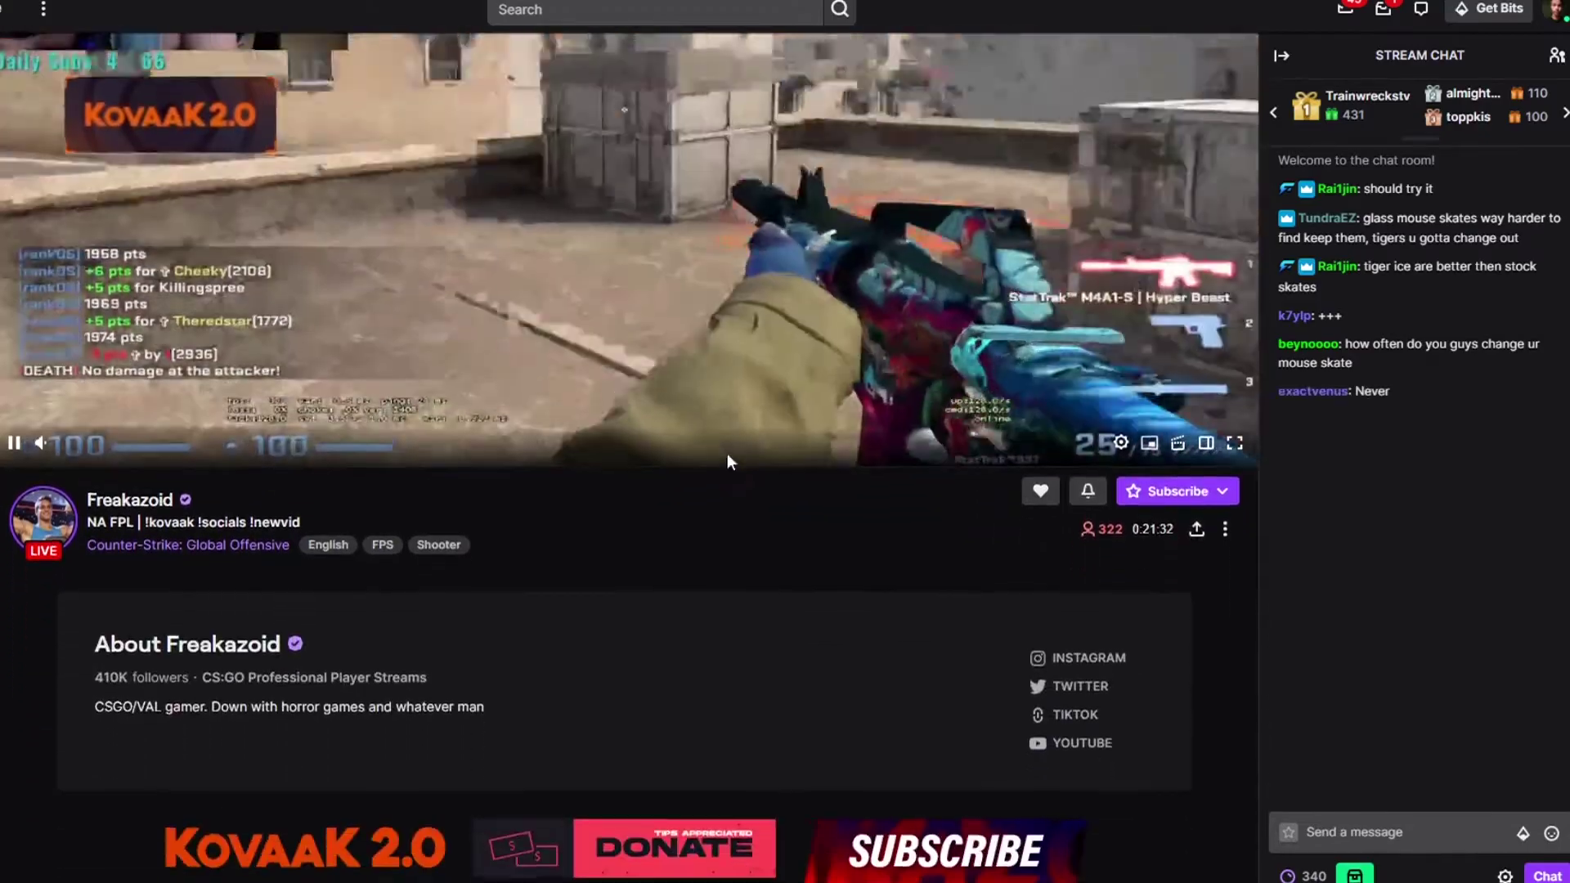
# Scroll the live CS:GO Twitch channel down to its About section and link panels.
pyautogui.scroll(-3, 733, 538)
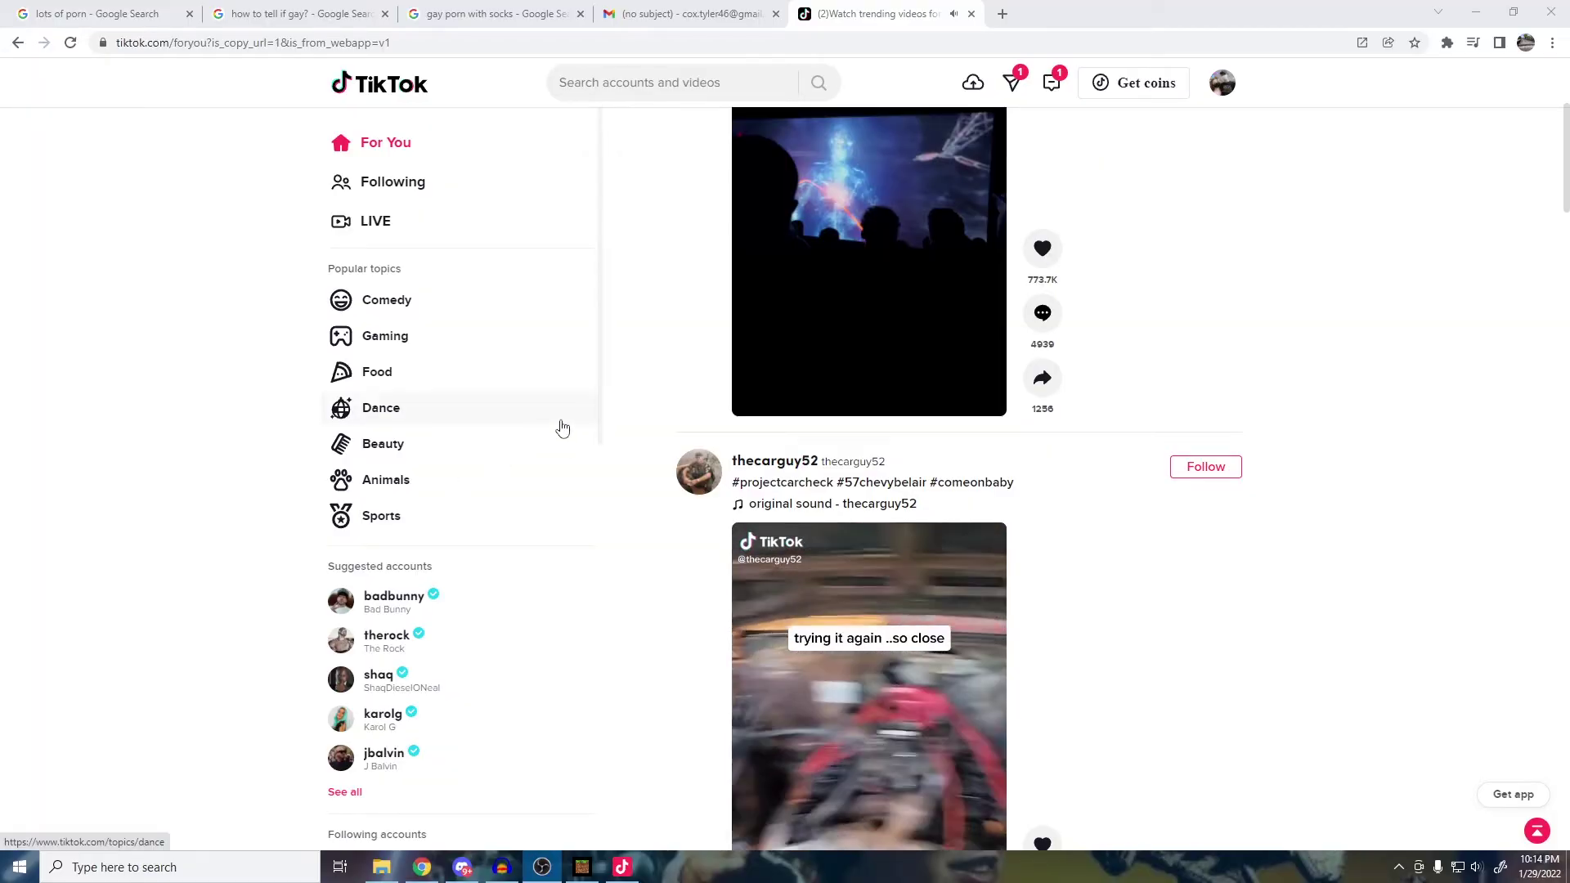
pyautogui.scroll(-3, 561, 428)
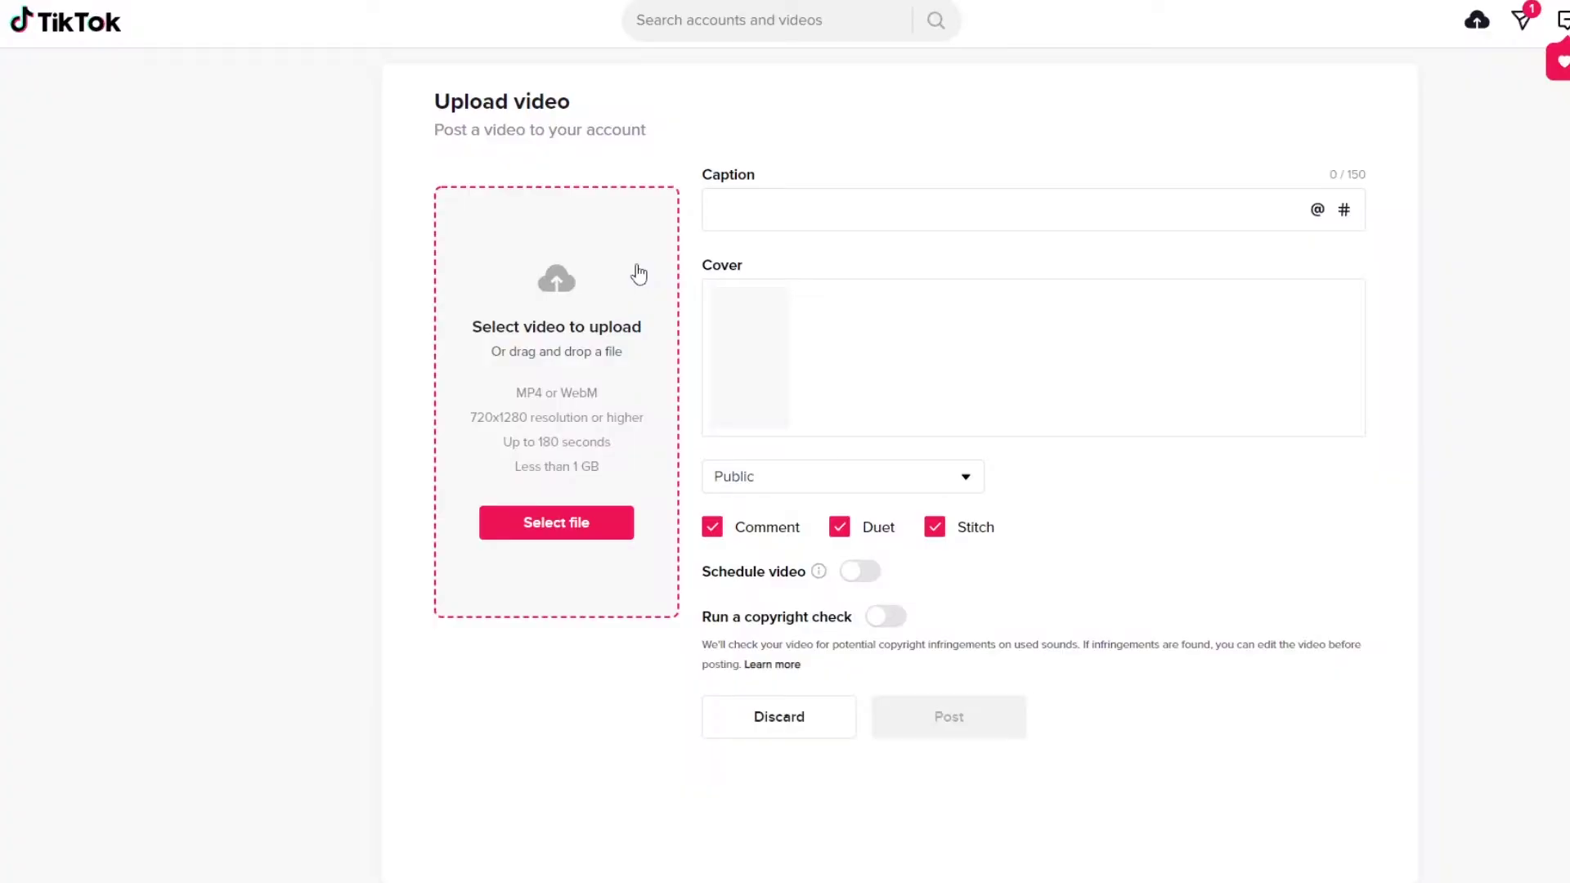
# Replace a draft caption on the upload with 'Clip from stream :D'.
pyautogui.click(772, 217)
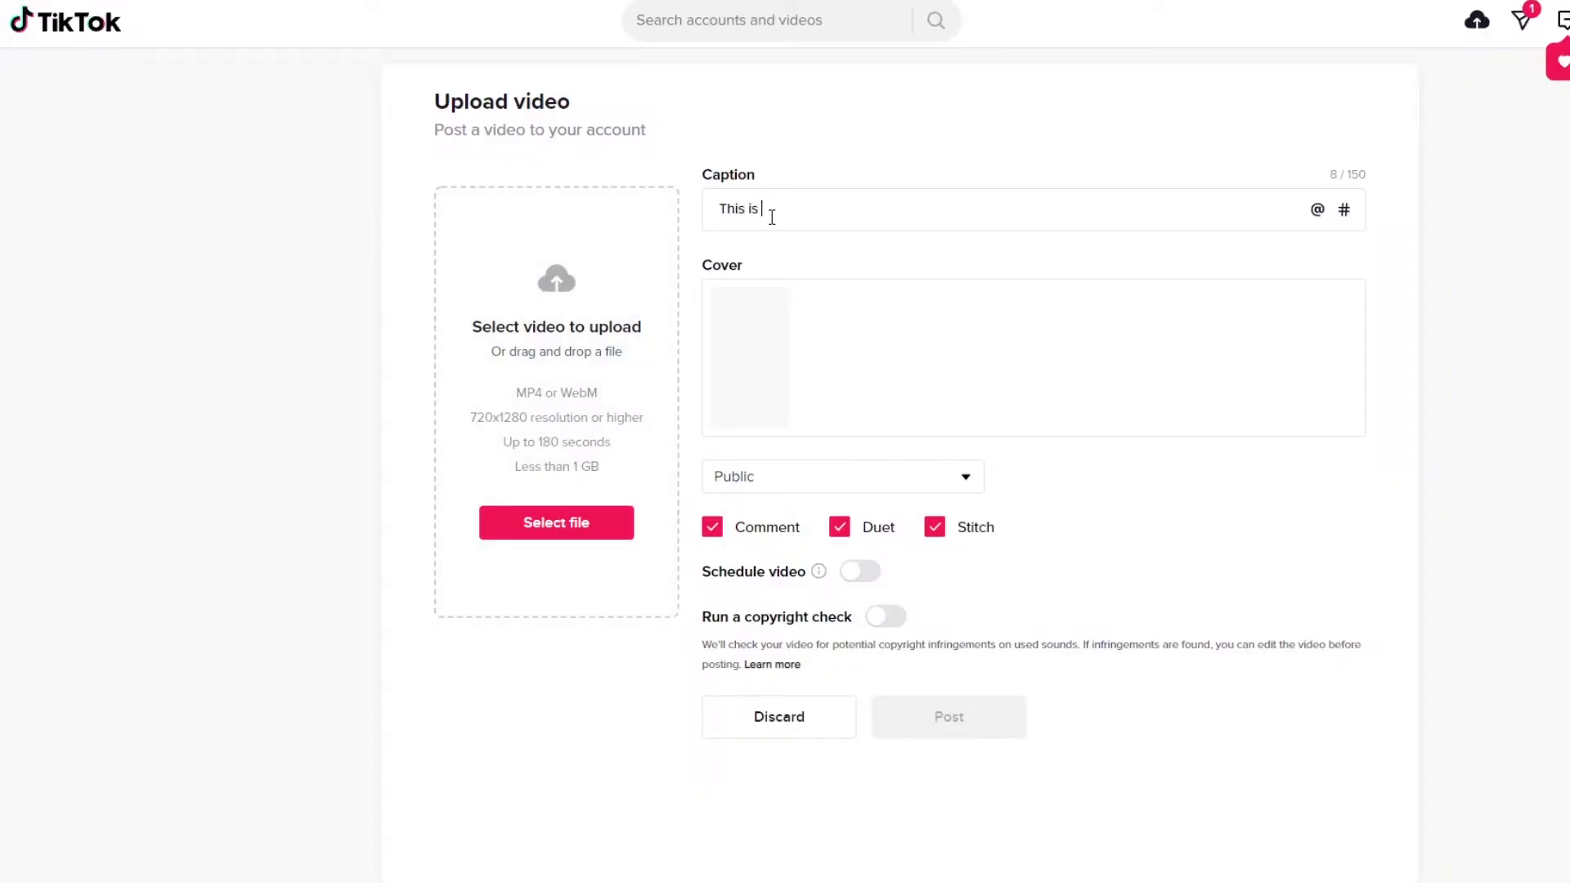
pyautogui.write('This is definately ')
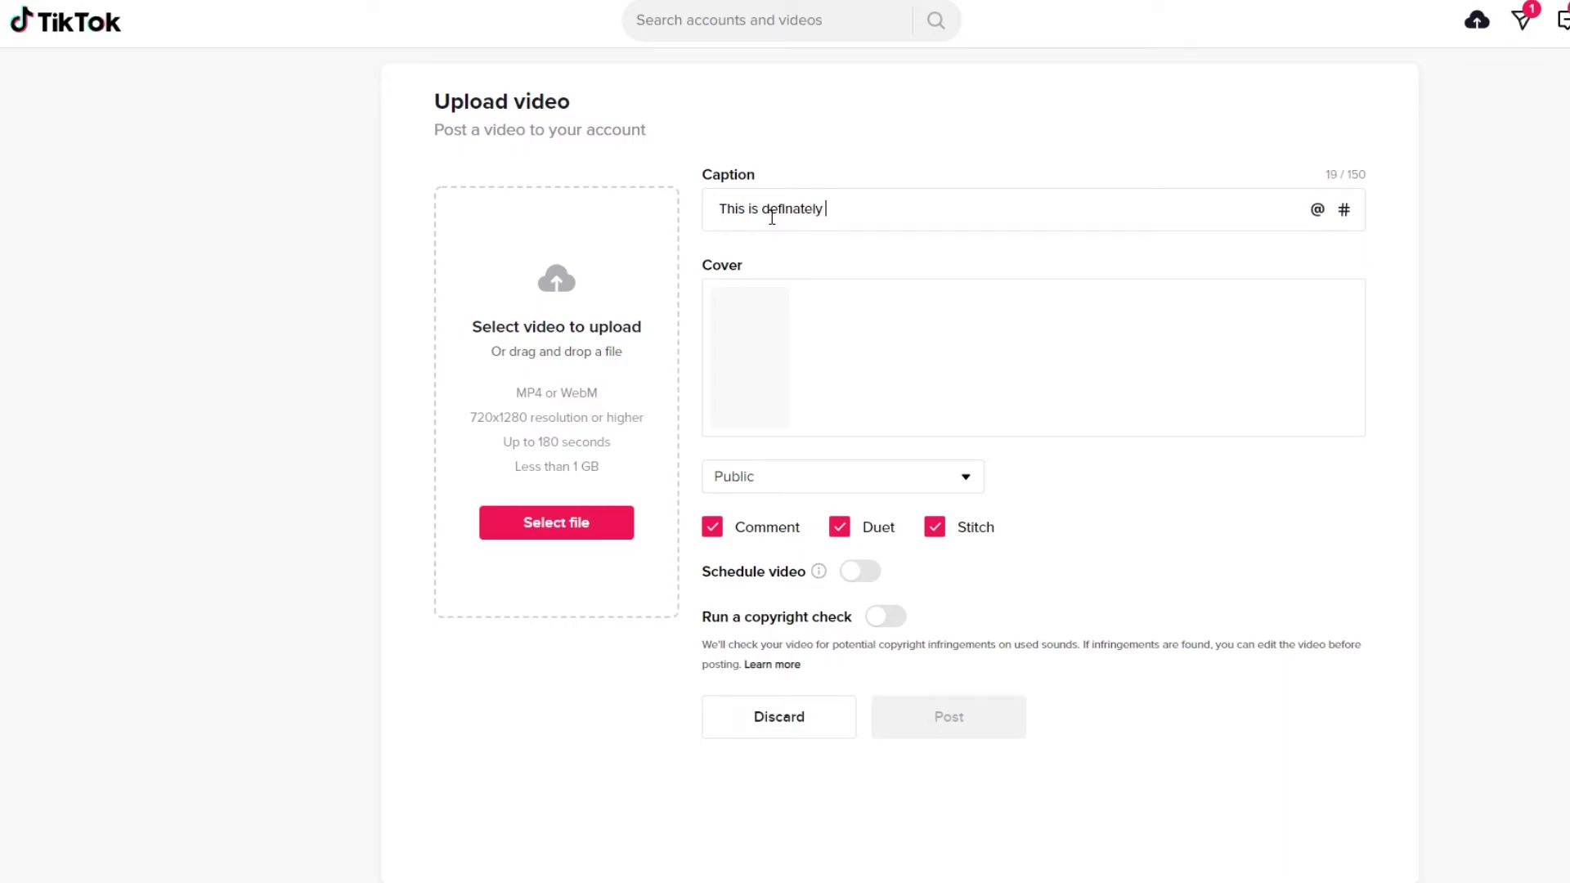
pyautogui.write('a real captoon from')
pyautogui.press('BackSpace')
pyautogui.press('BackSpace')
pyautogui.press('BackSpace')
pyautogui.hotkey('ctrl', 'a')
pyautogui.press('BackSpace')
pyautogui.write('Clip from')
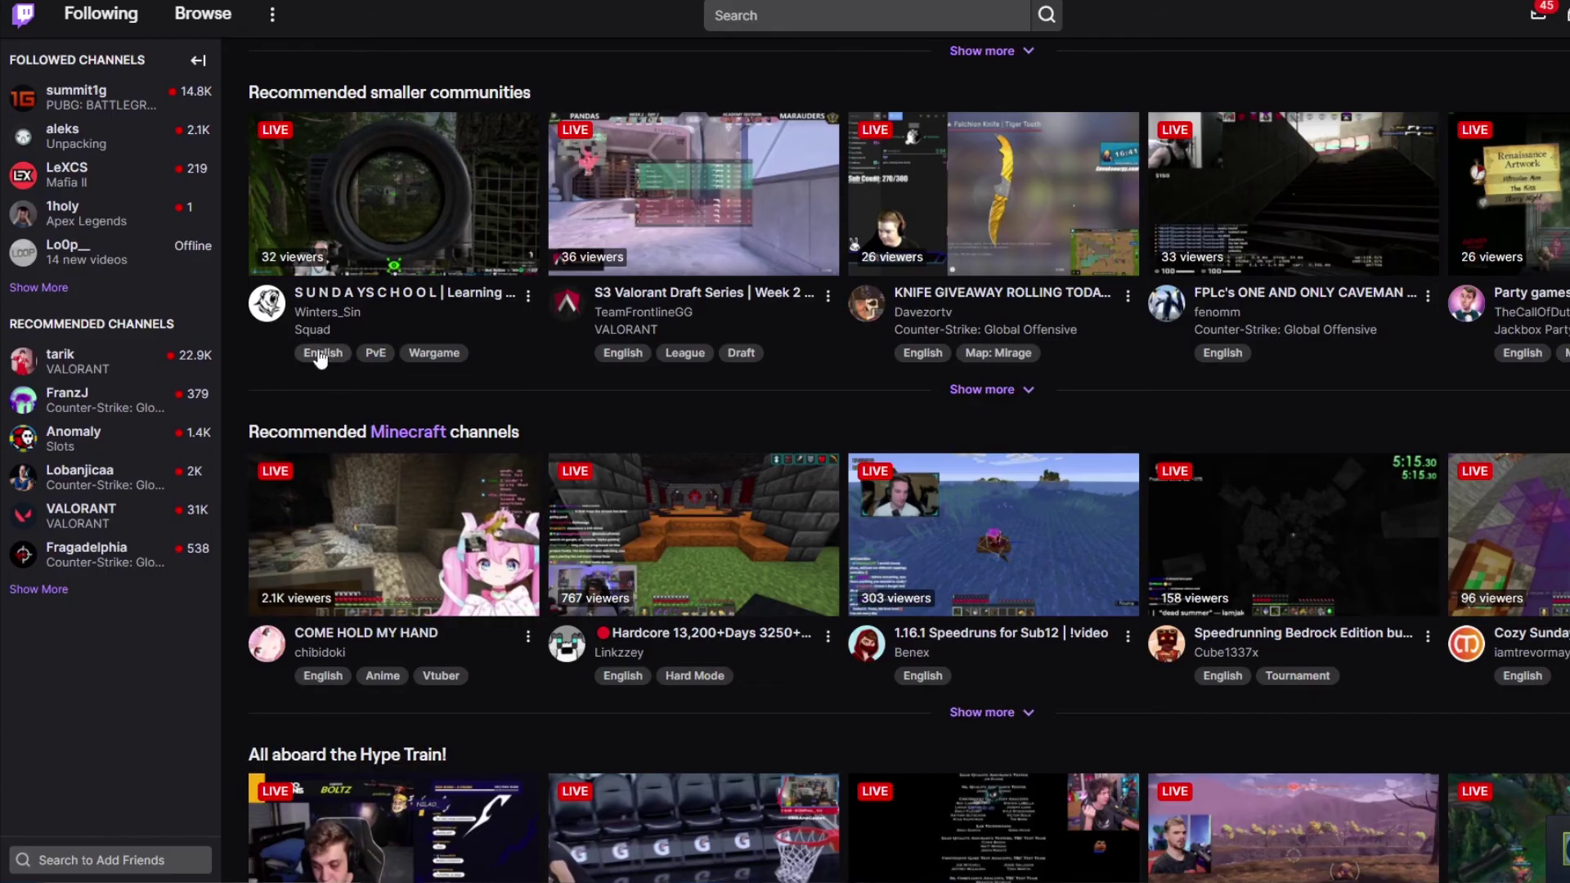
# Check Twitch's More menu, then scroll the home page down to 'Clips we think you'll like'.
pyautogui.scroll(4, 310, 287)
pyautogui.click(271, 14)
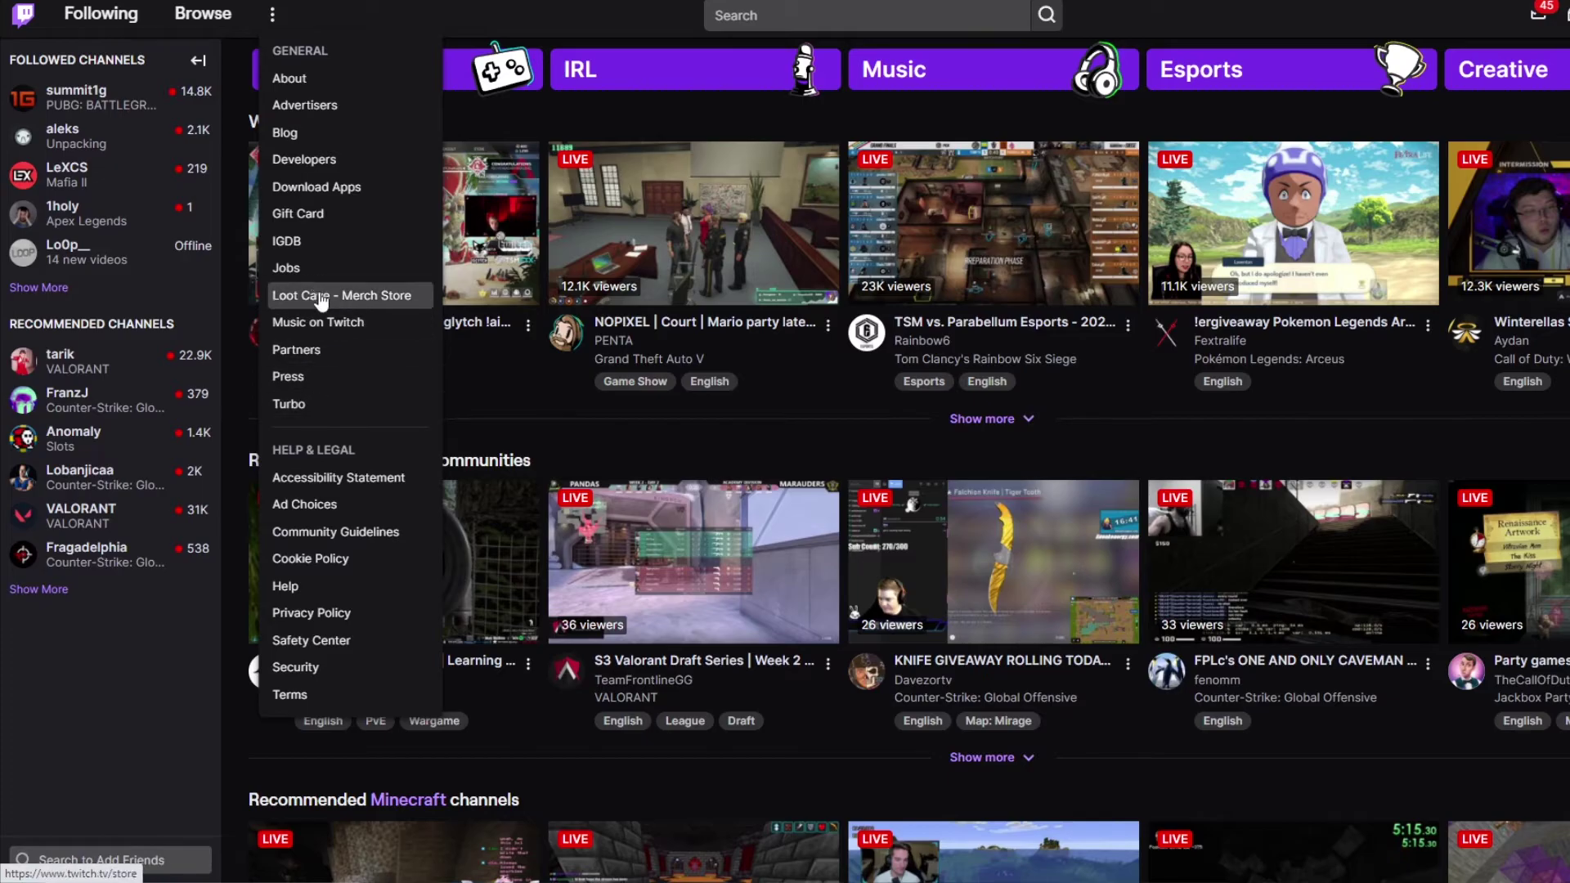
pyautogui.click(458, 6)
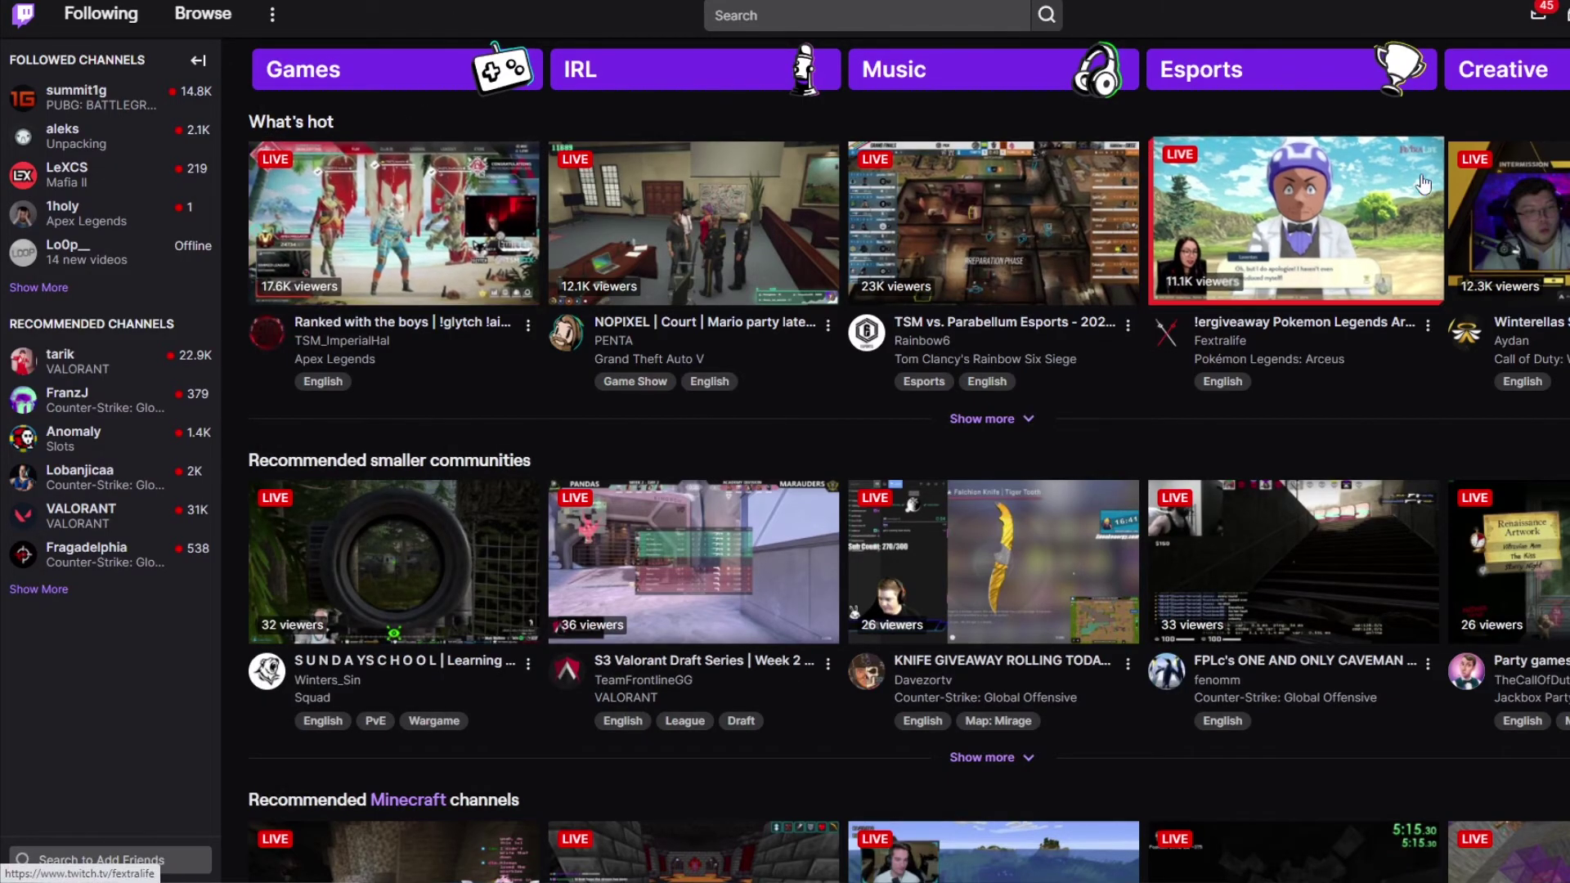
pyautogui.scroll(-1, 1364, 371)
pyautogui.scroll(-10, 1364, 372)
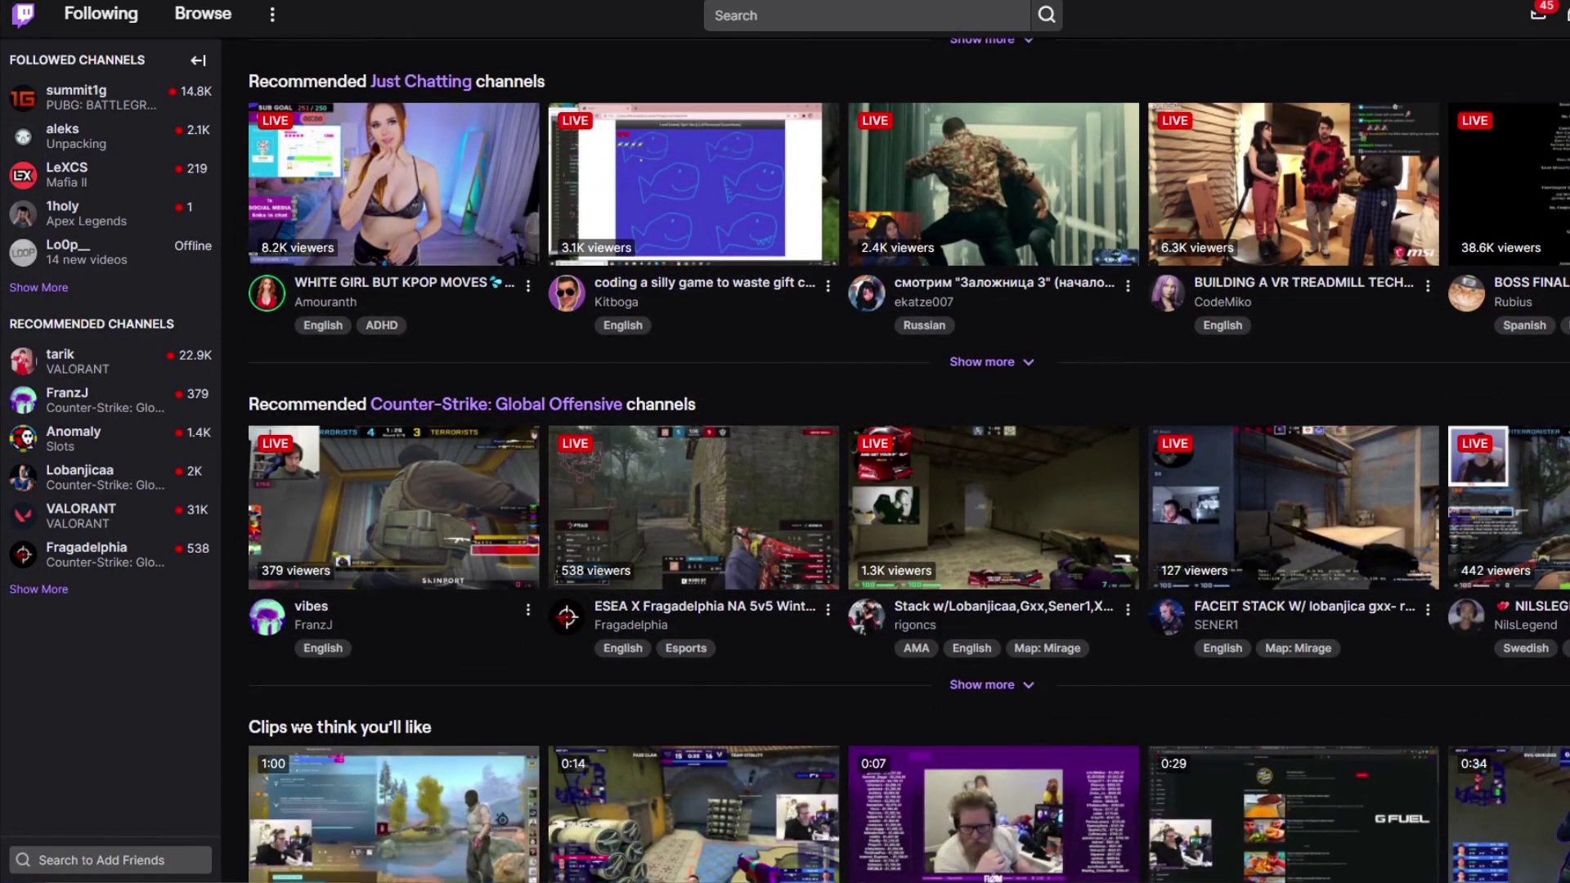
pyautogui.moveTo(279, 727); pyautogui.dragTo(559, 699)
pyautogui.click(560, 699)
pyautogui.scroll(-5, 561, 700)
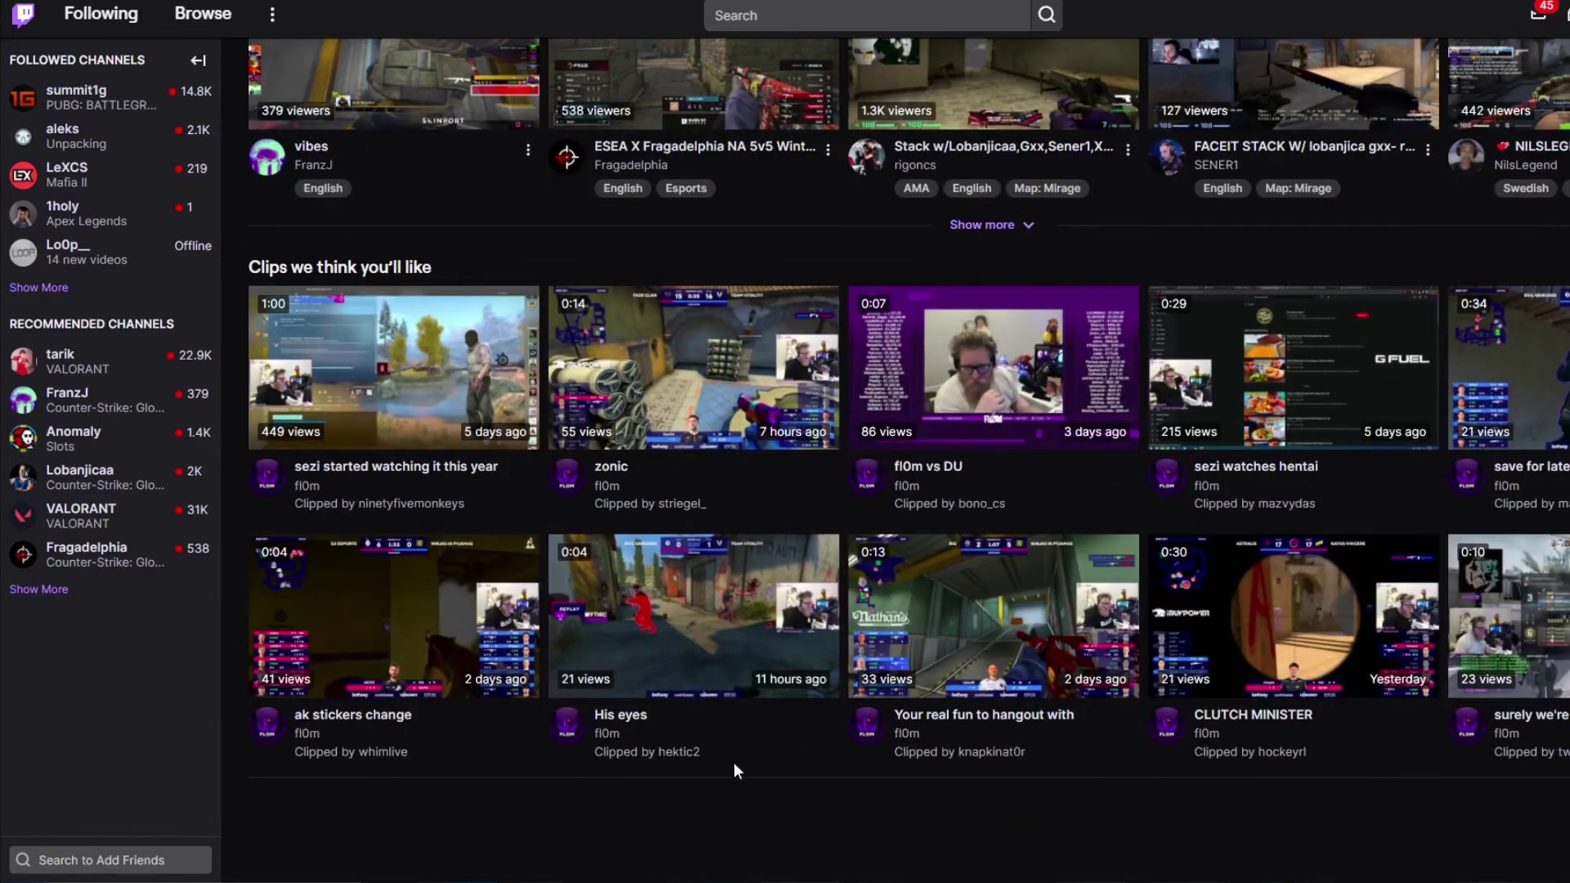